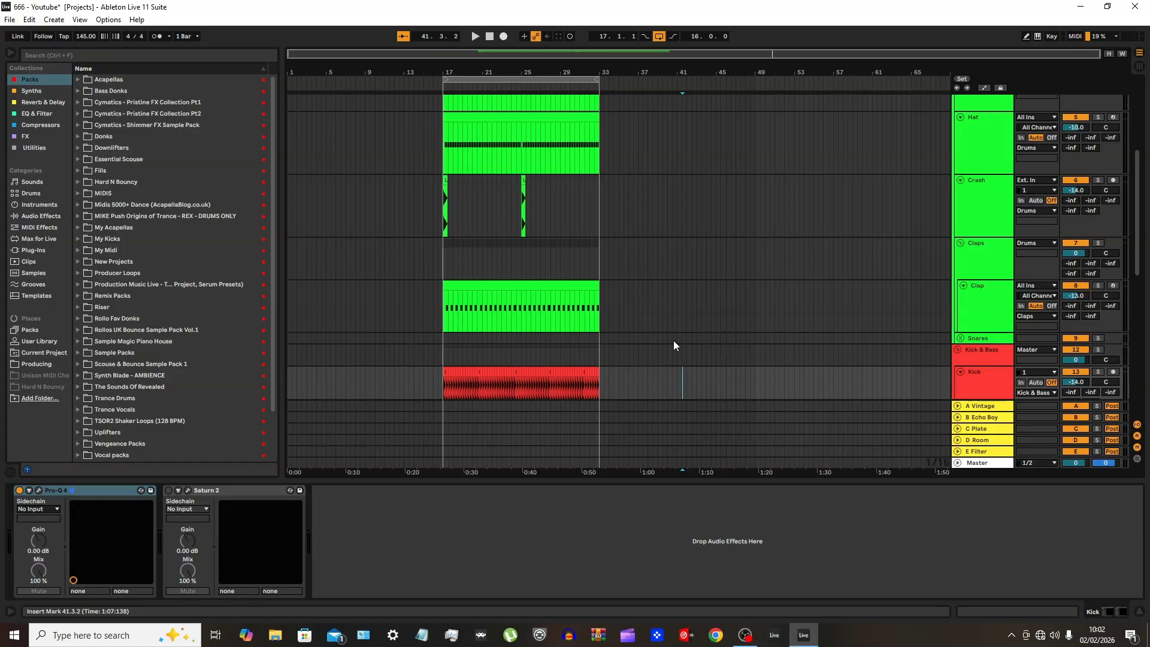
Examine the drum, kick and bass tracks, including the devices on the Clap, Hat and Closed Hat tracks
scroll(798, 336, "up", 3)
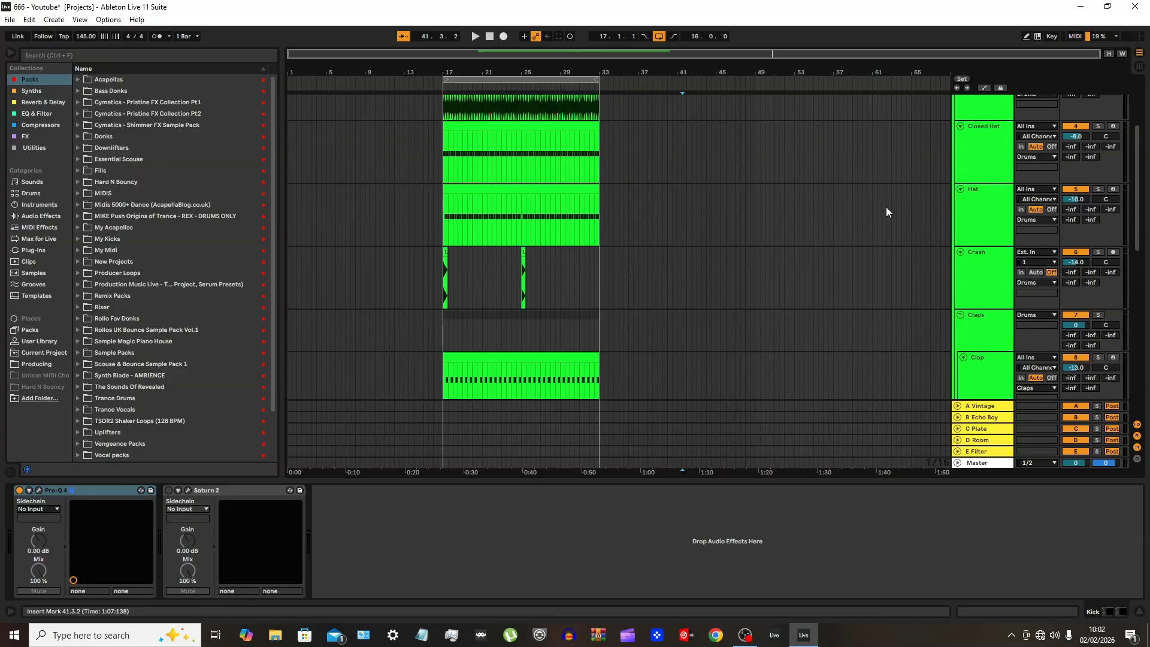
scroll(684, 276, "down", 3)
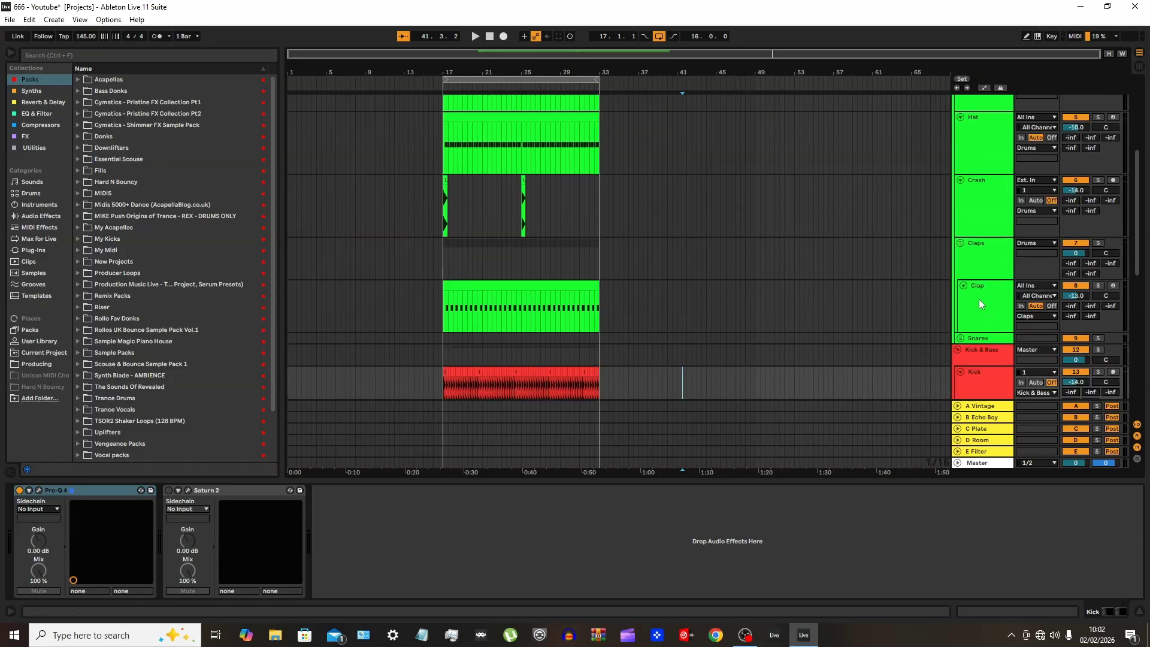
left_click(982, 298)
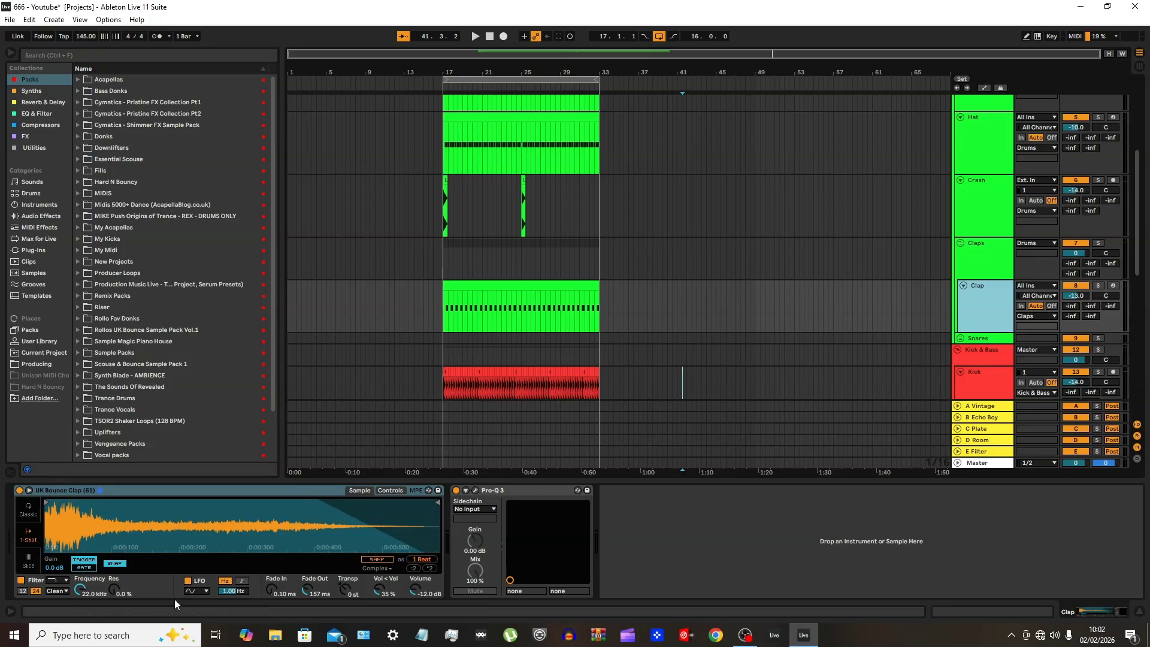
left_click(967, 151)
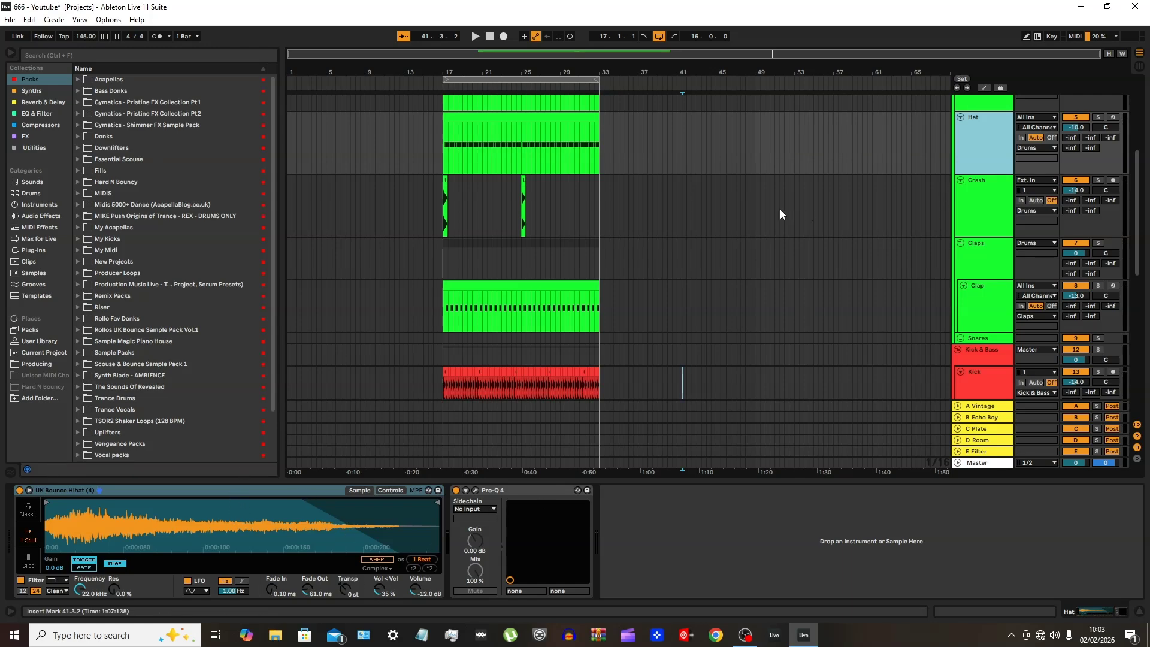
scroll(645, 267, "up", 2)
scroll(712, 270, "up", 2)
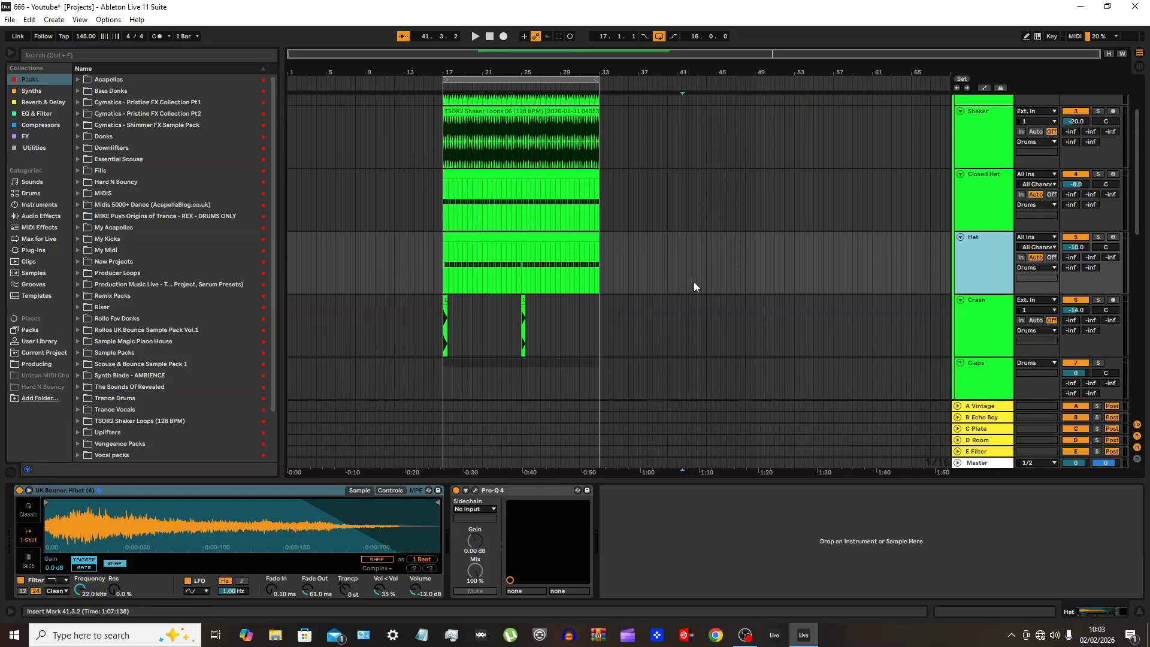
left_click(966, 205)
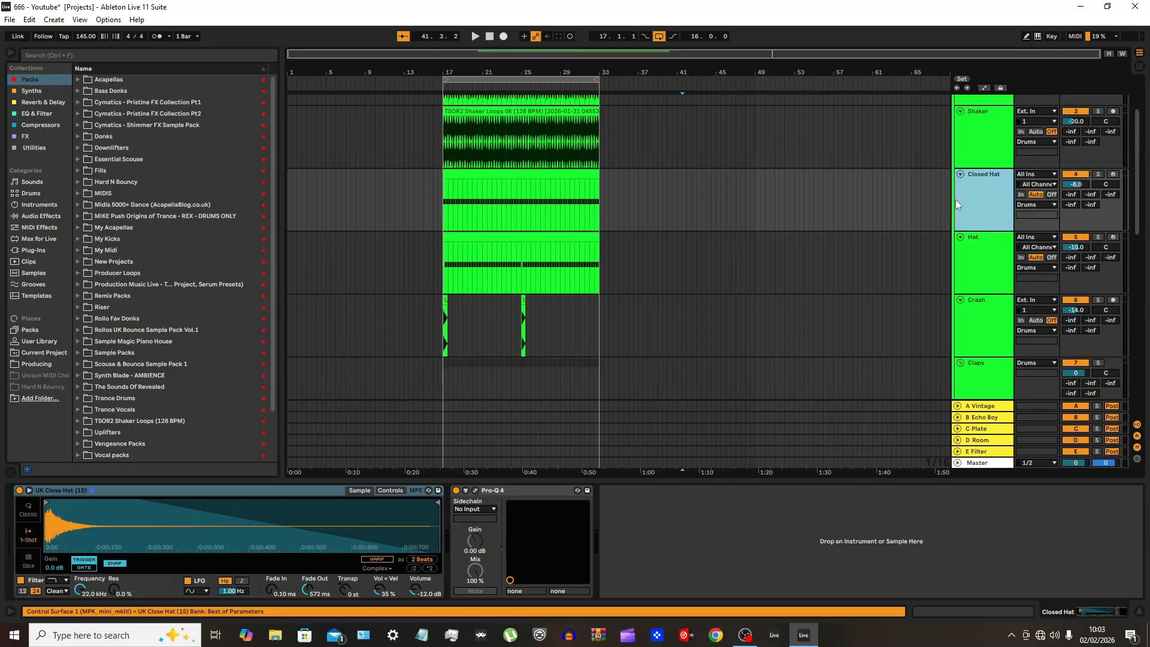
scroll(891, 237, "down", 5)
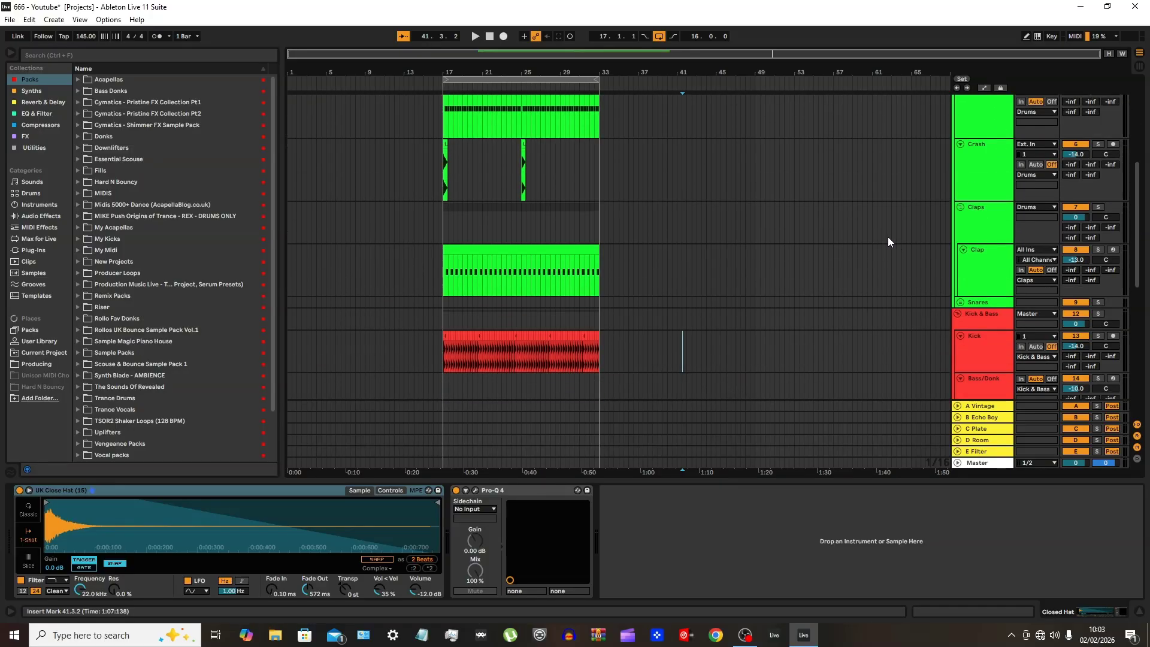
scroll(888, 241, "down", 4)
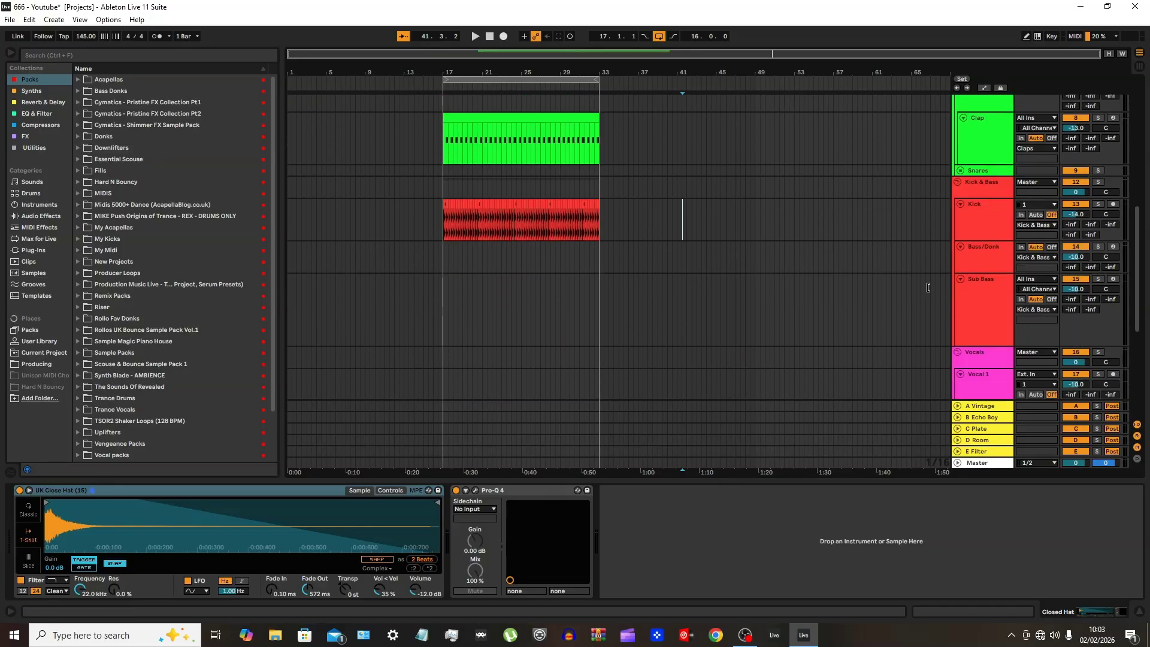
scroll(943, 281, "down", 1)
scroll(935, 349, "up", 5)
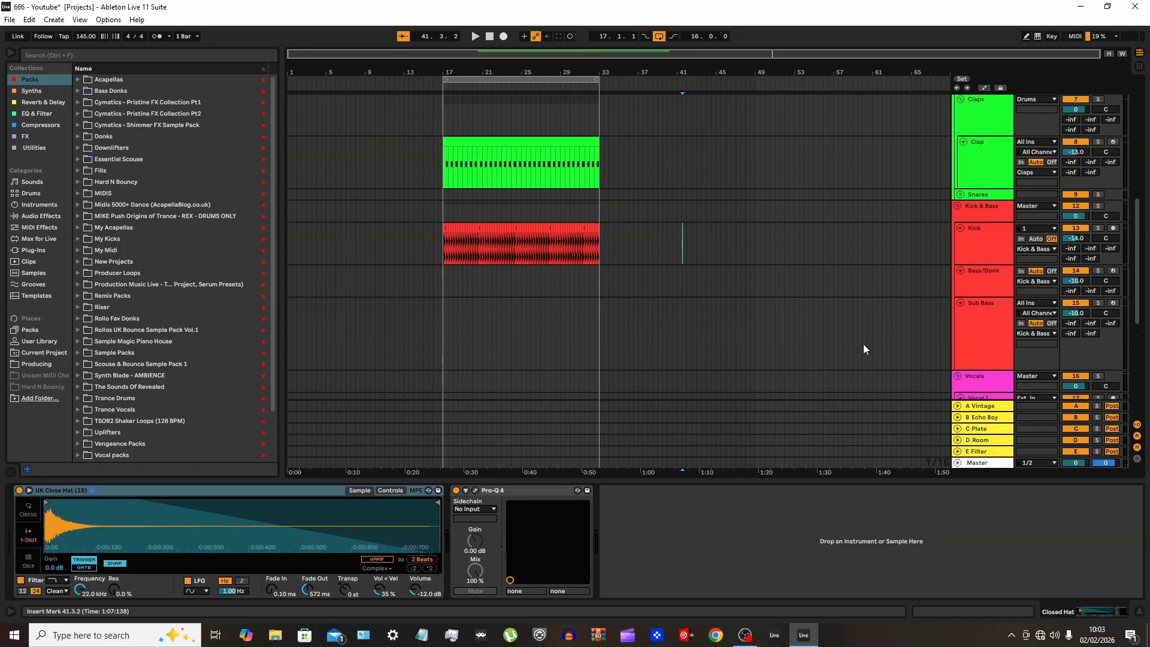
scroll(766, 339, "up", 1)
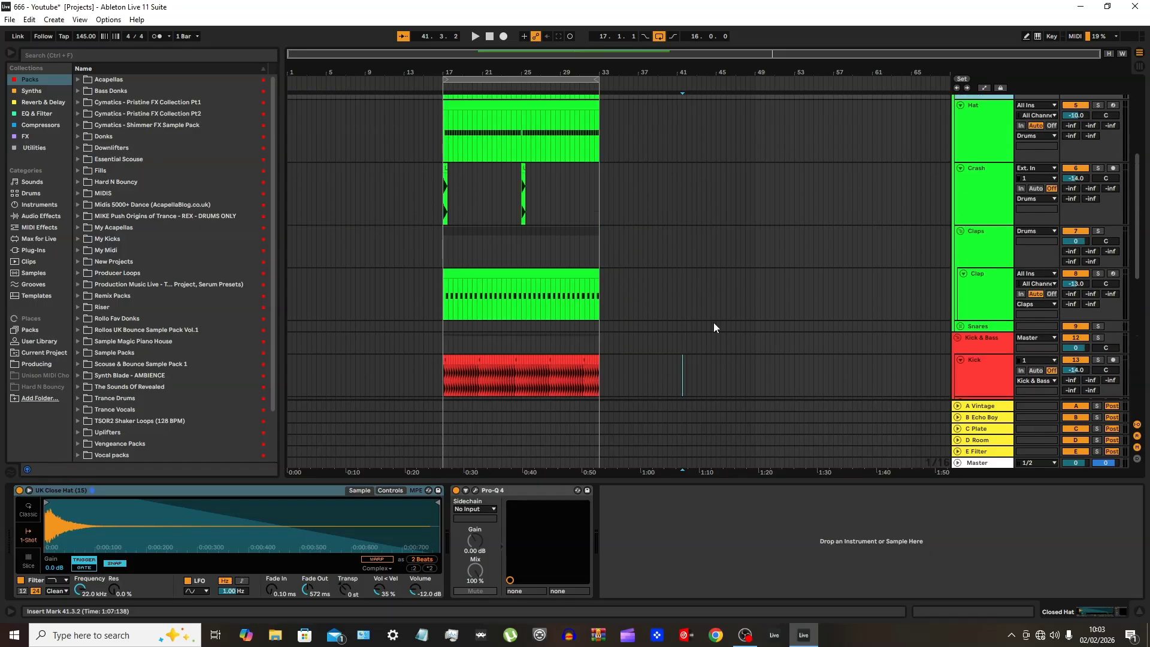
Fill the gap in the Hat clip's pattern by adding a C3 note from 8.4.3 to 9.1.3
double_click(505, 107)
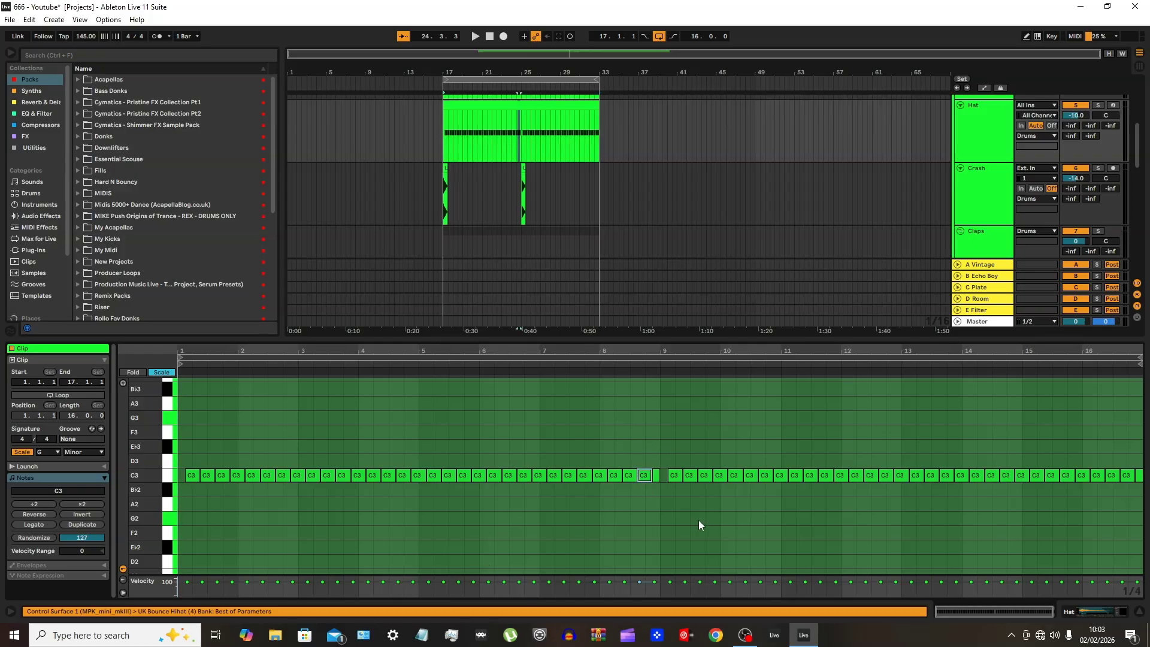
double_click(659, 475)
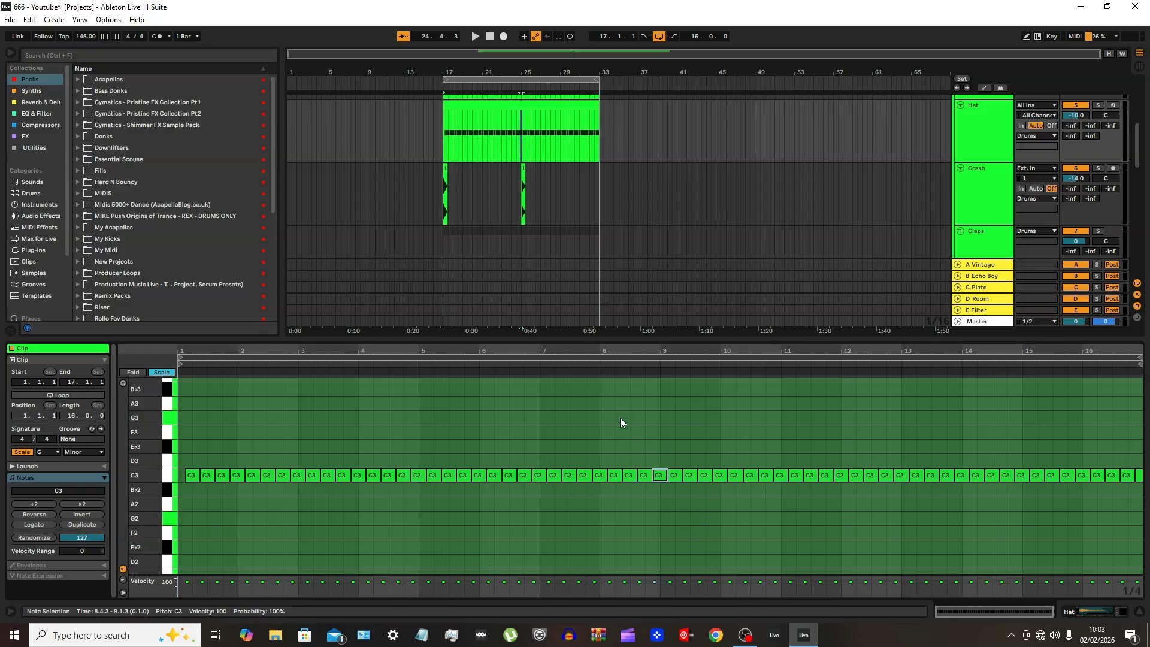
double_click(663, 340)
Copy the Hat MIDI clip onto the Bass/Donk track, starting at bar 17
scroll(556, 203, "up", 1)
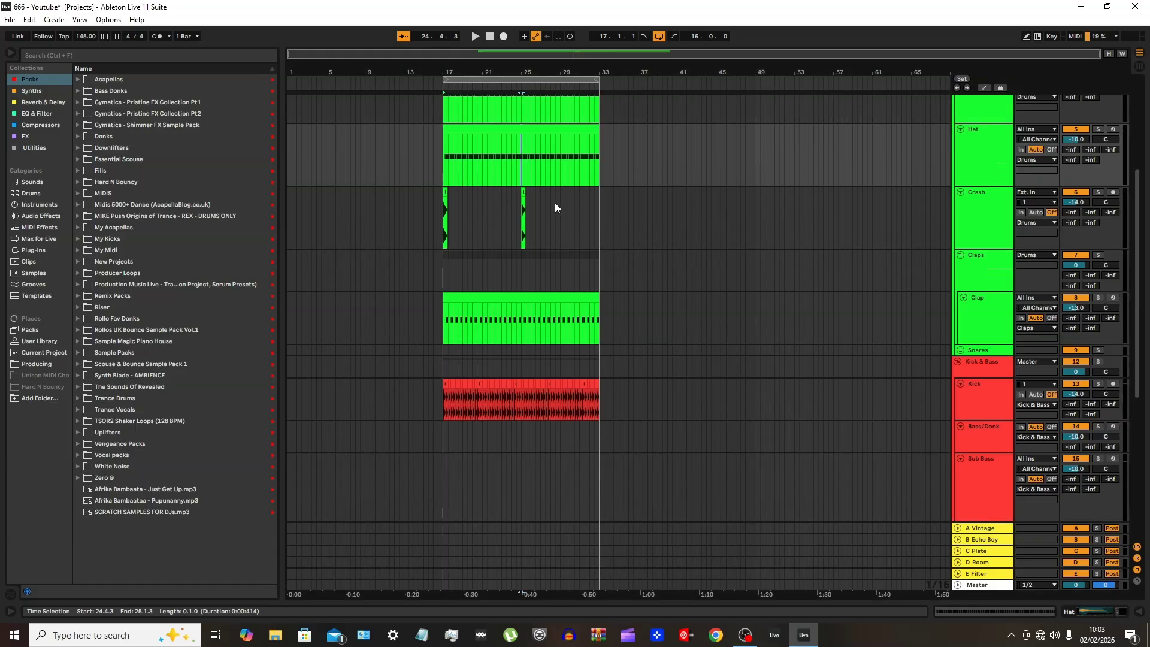
scroll(555, 202, "down", 3)
scroll(554, 199, "up", 2)
scroll(528, 138, "up", 1)
left_click(525, 143)
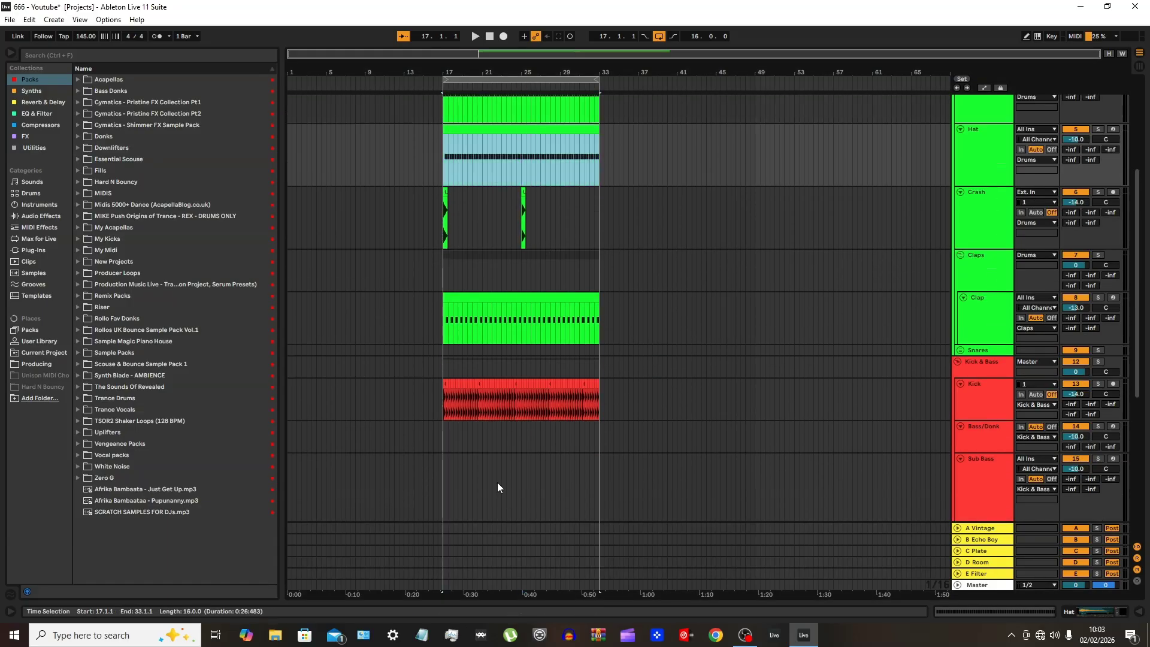
left_click(443, 442)
scroll(443, 442, "up", 5)
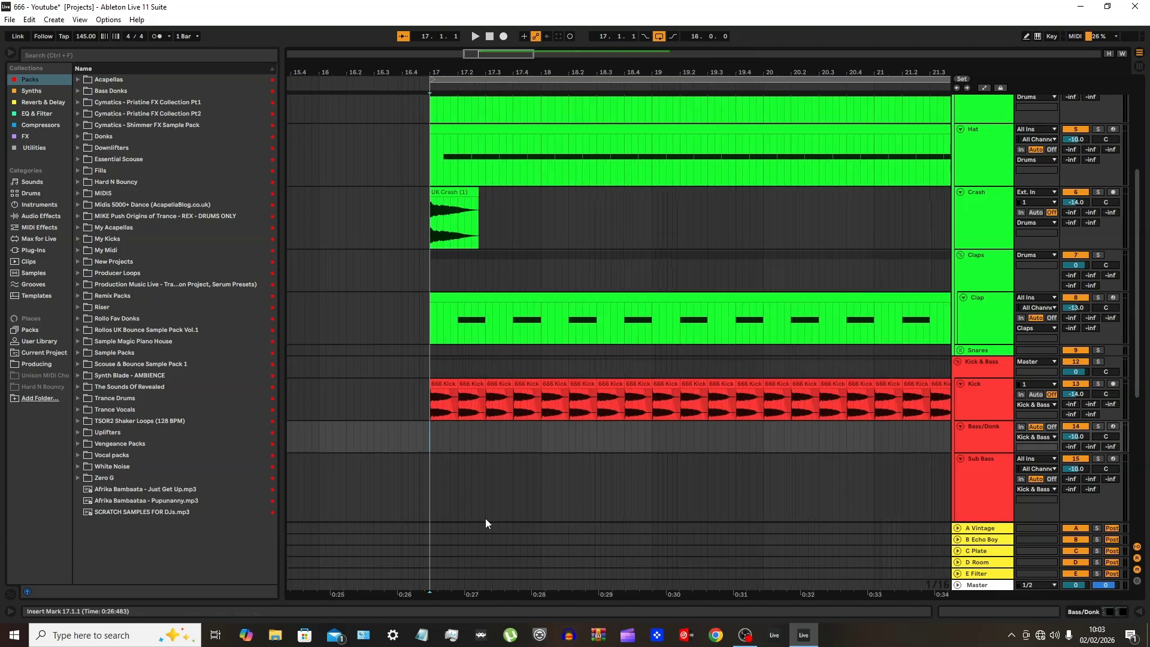
key("ctrl+v")
Recolour the pasted Bass/Donk clip red
right_click(623, 429)
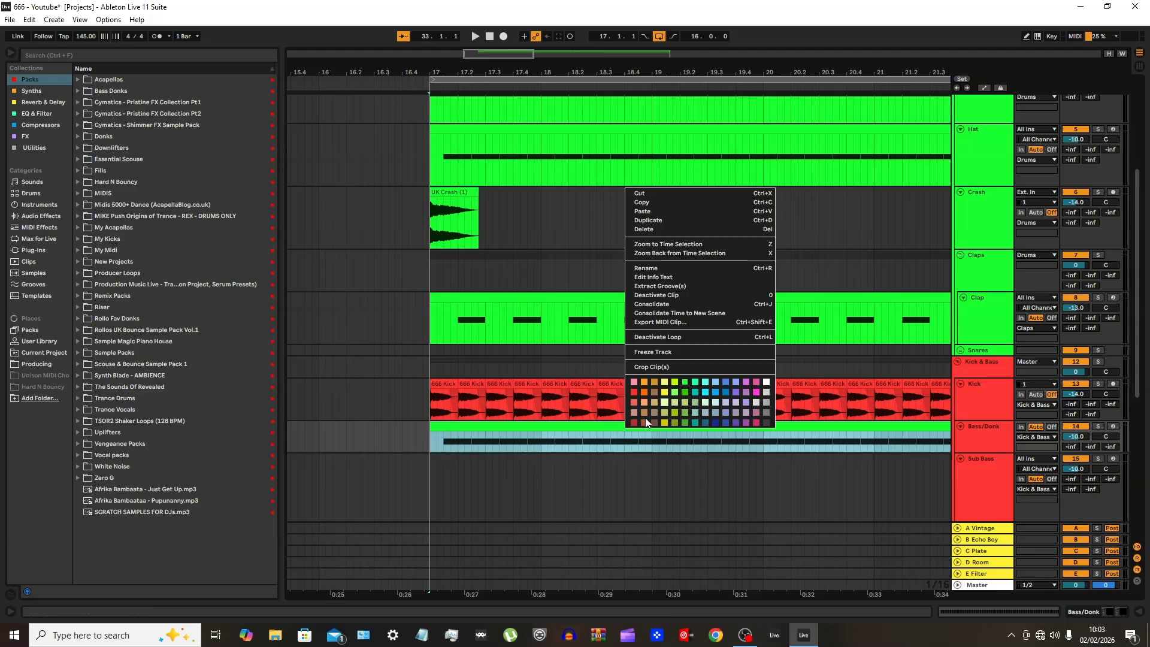
left_click(636, 391)
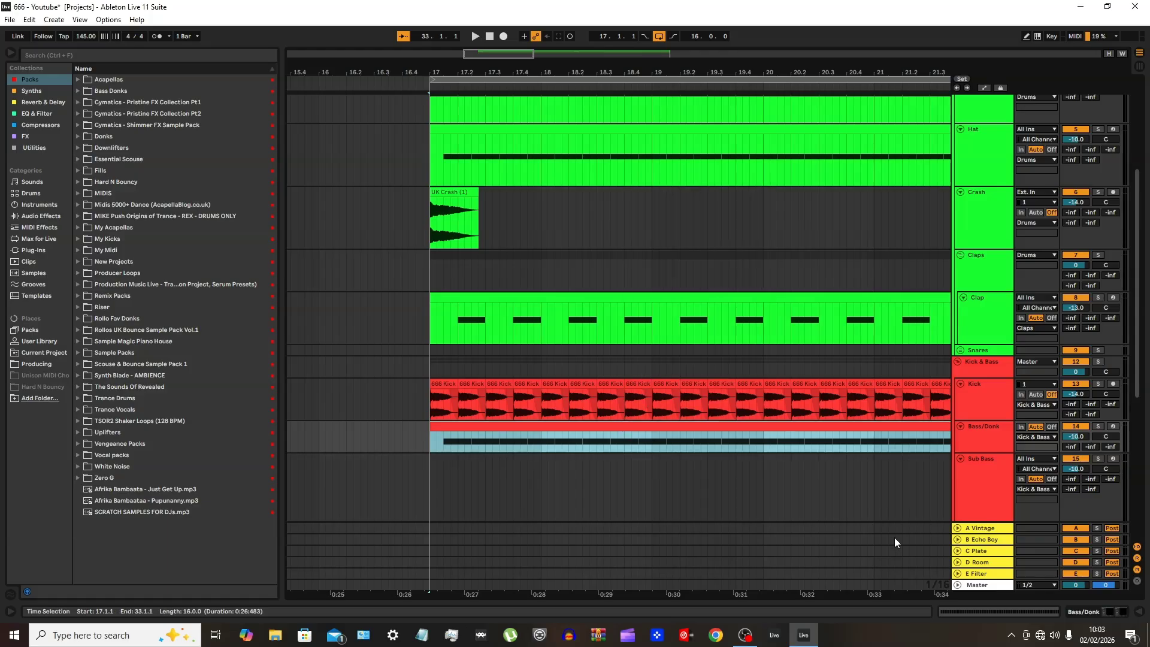
scroll(858, 491, "down", 10)
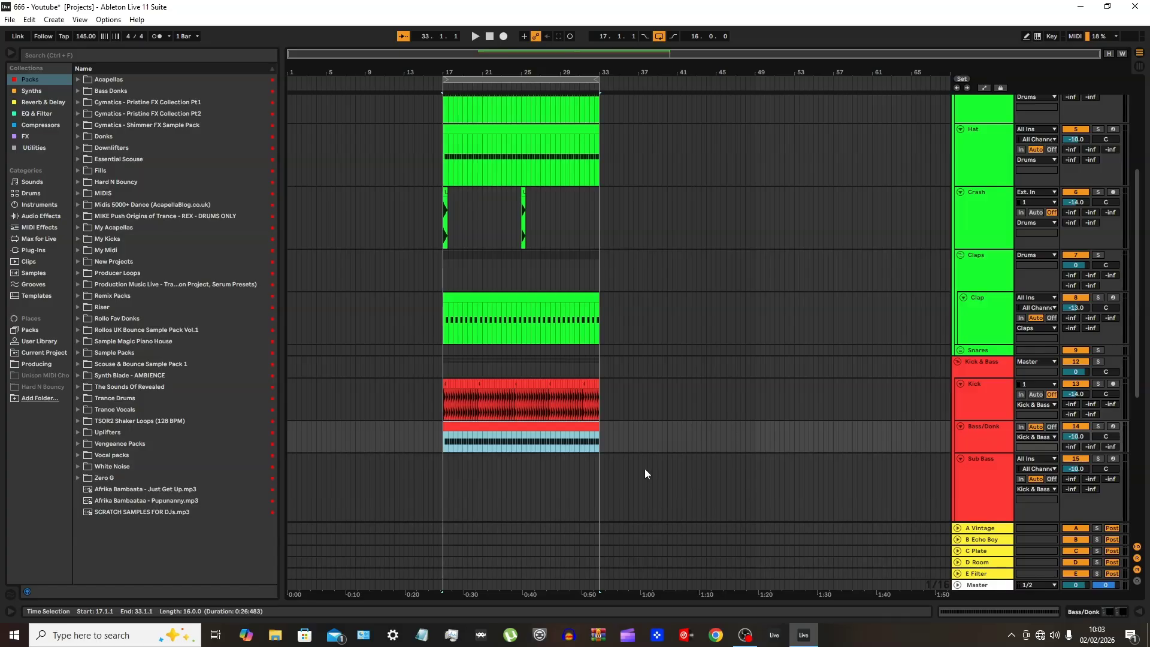
Collapse the Drums group and load Serum 2 as the instrument on the Bass/Donk track
scroll(884, 317, "up", 6)
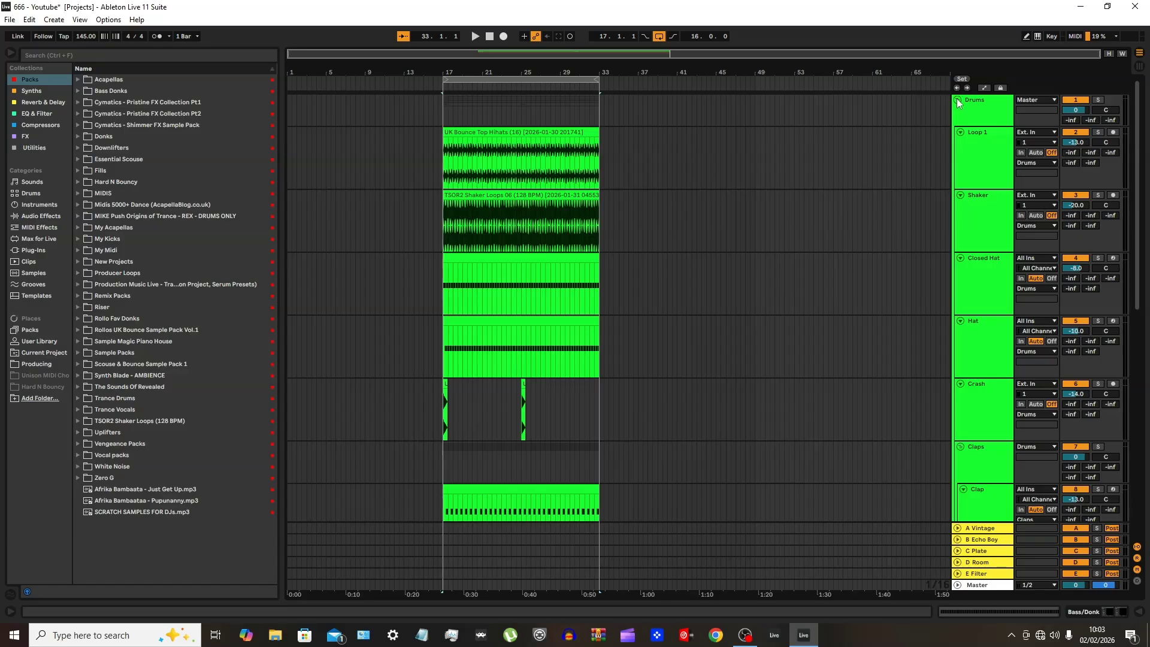
left_click(958, 101)
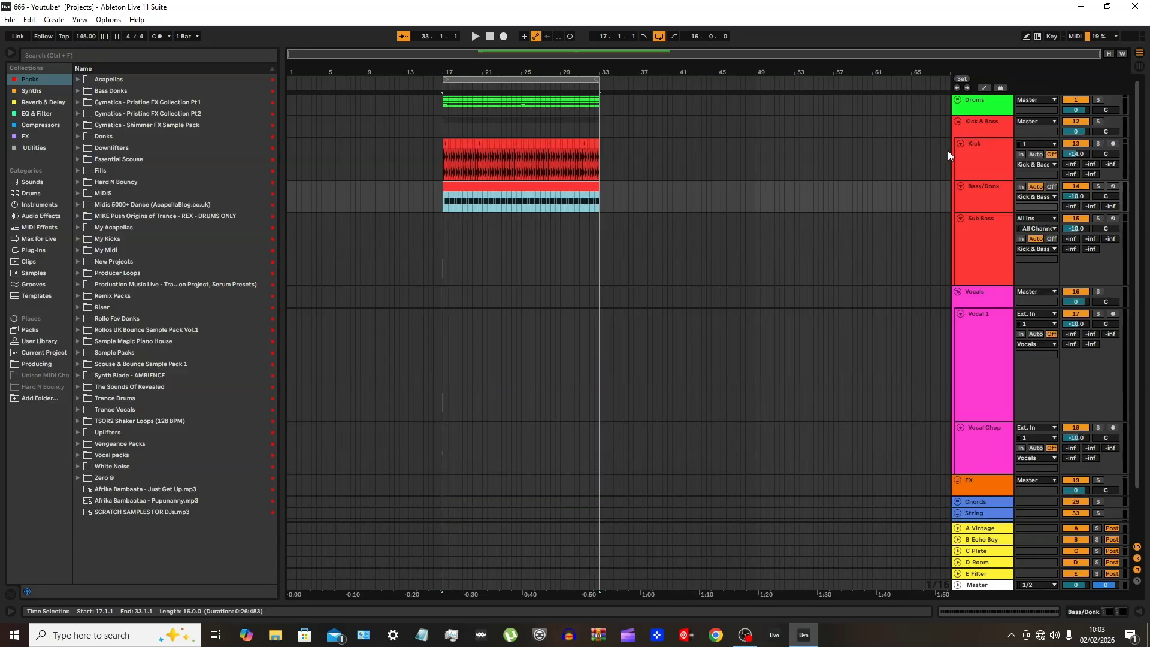
double_click(984, 201)
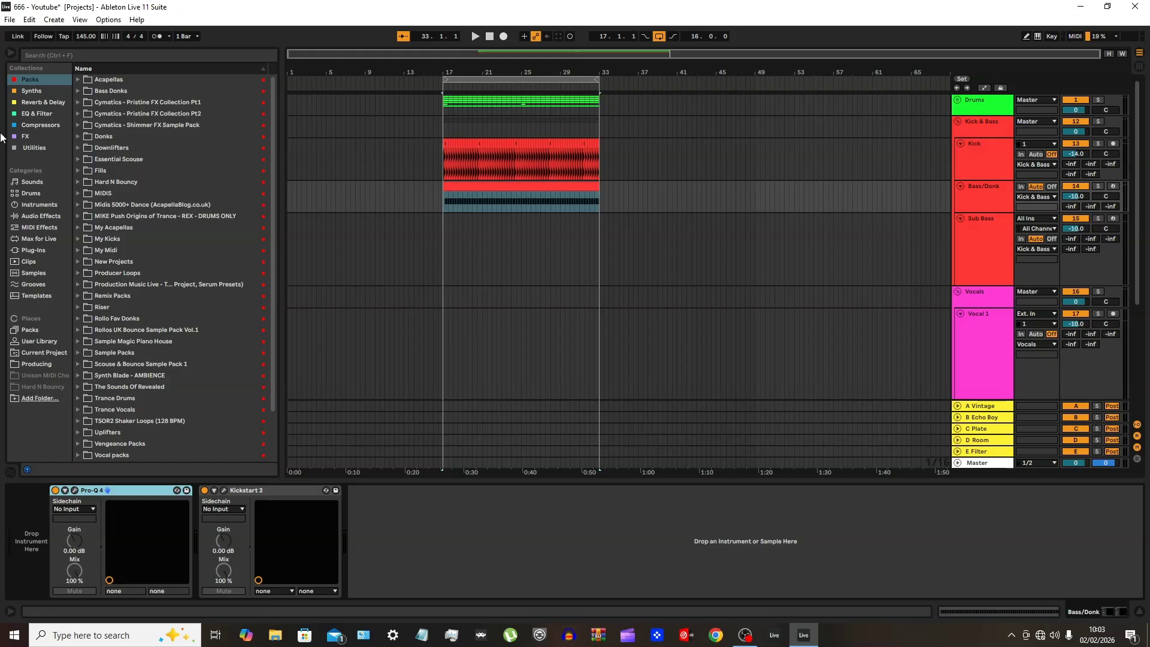
left_click(35, 92)
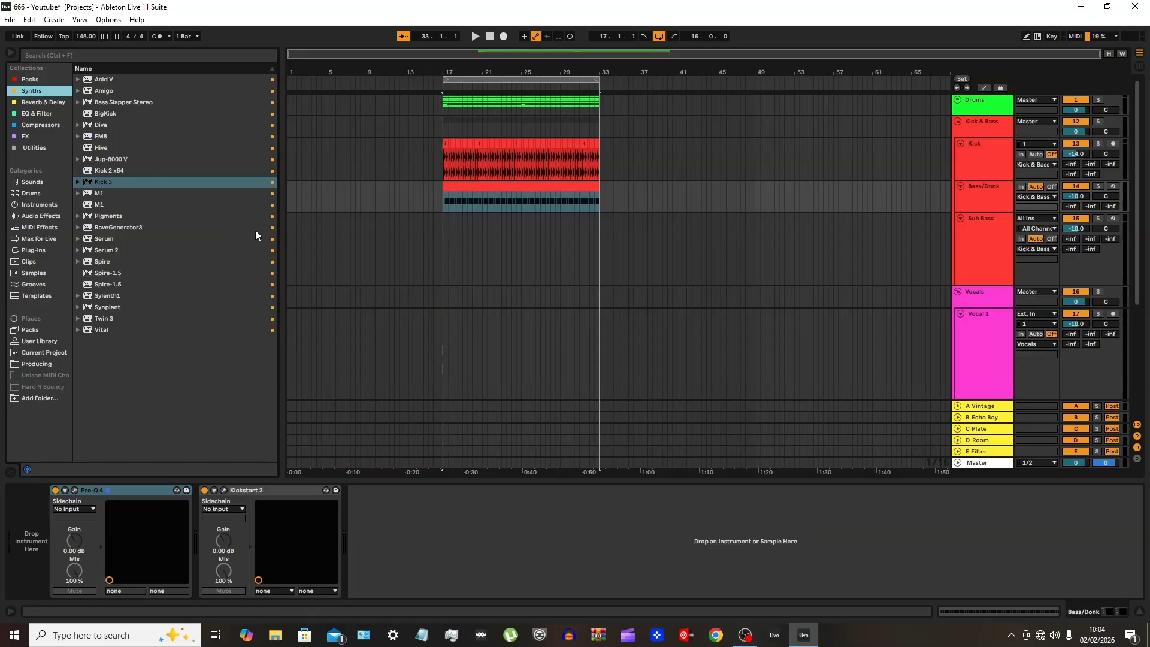
left_click(110, 250)
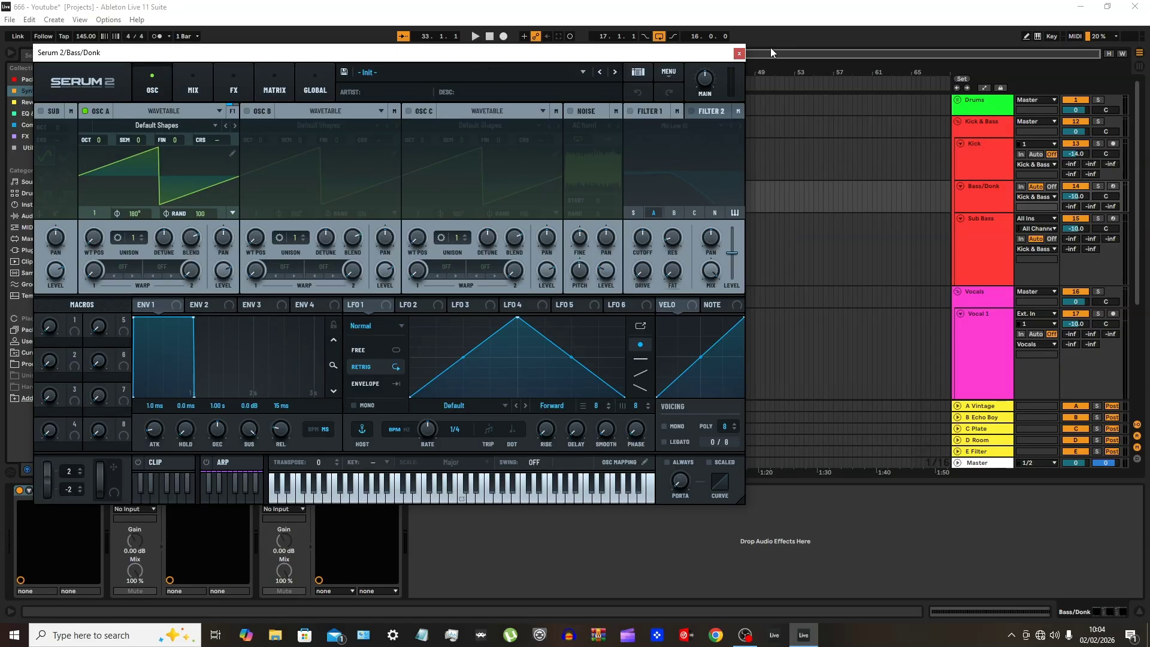
left_click(740, 53)
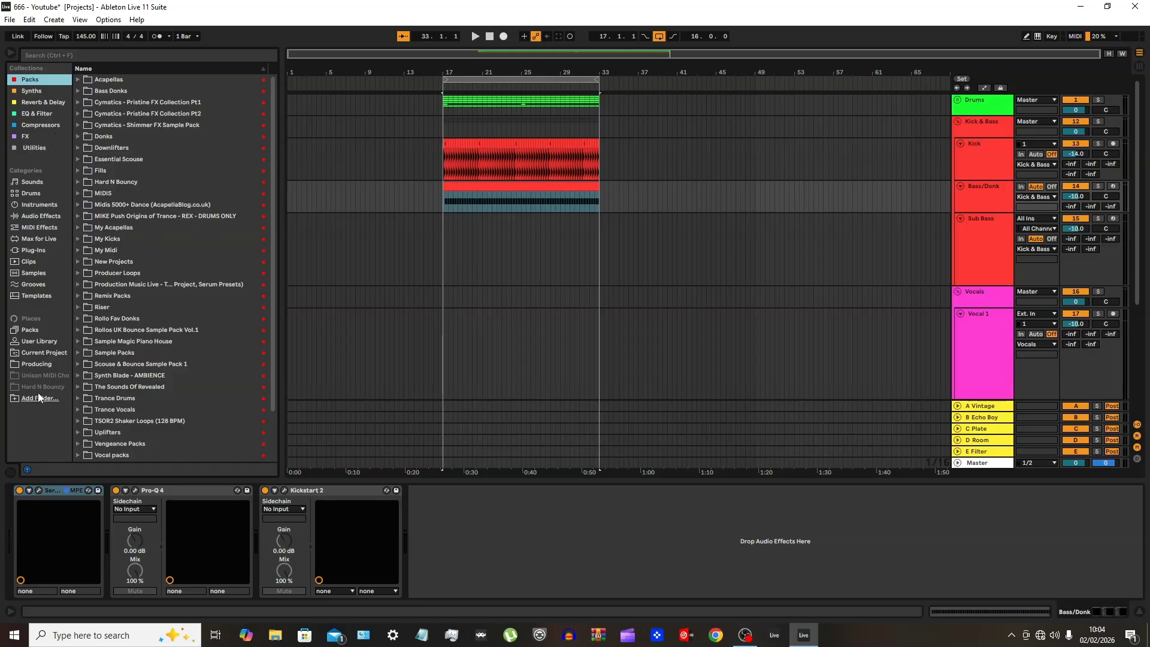
Expand the 666 folder under Producing and place the Bass/Donk track's Serum 2 window clear of the file list
left_click(39, 363)
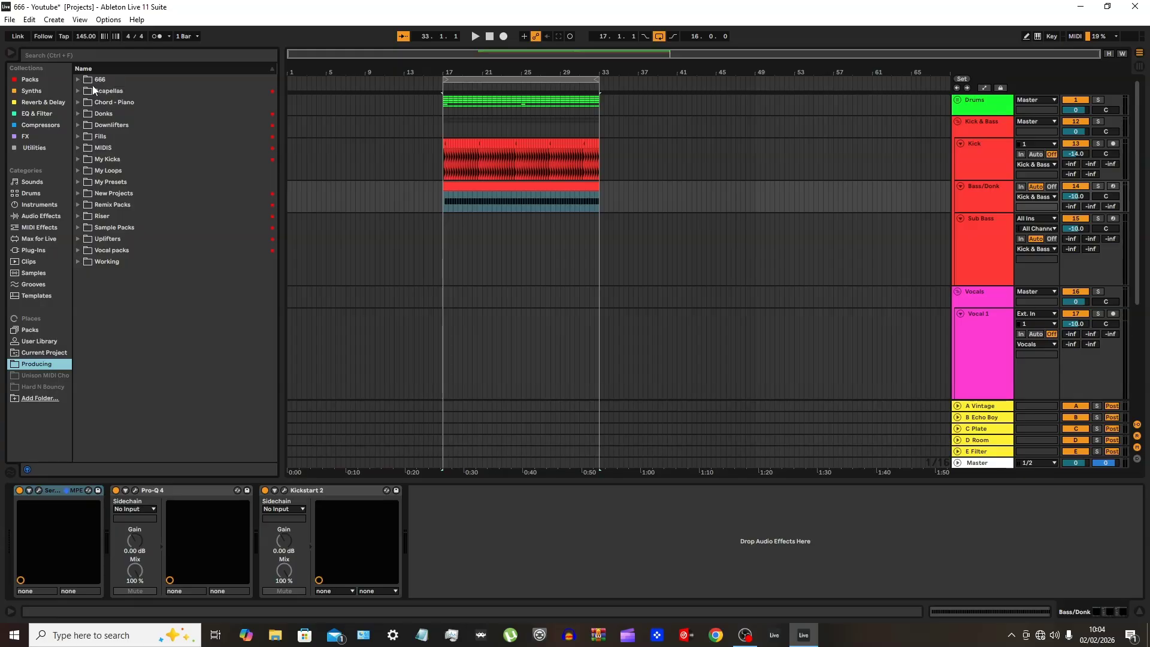
left_click(78, 79)
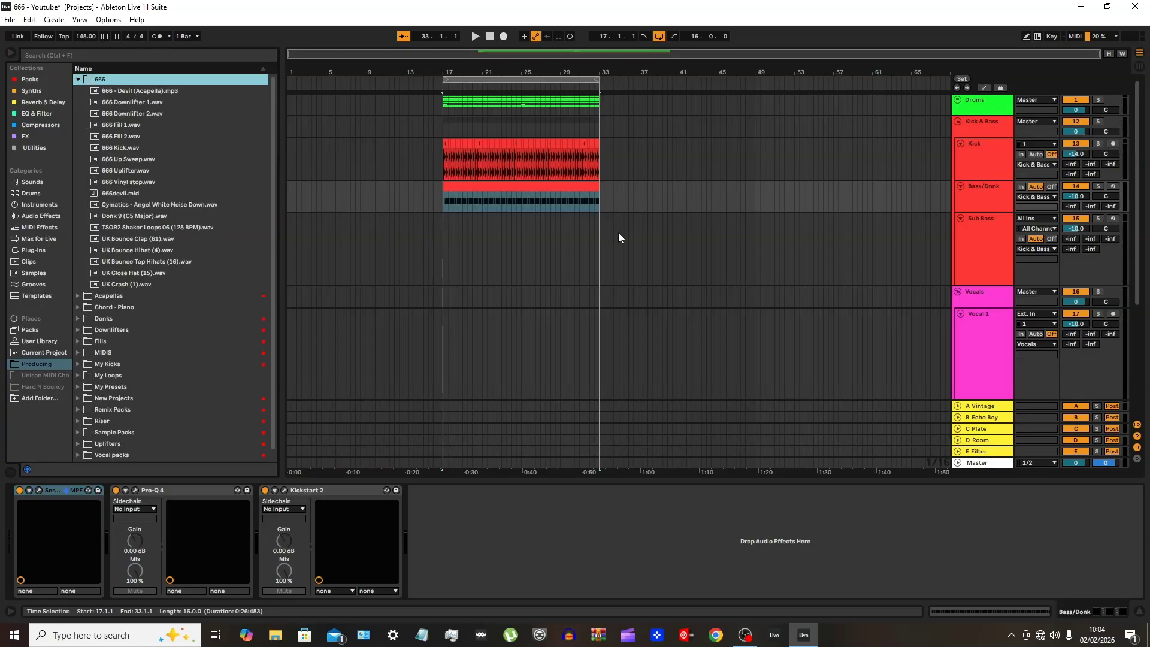
left_click(984, 187)
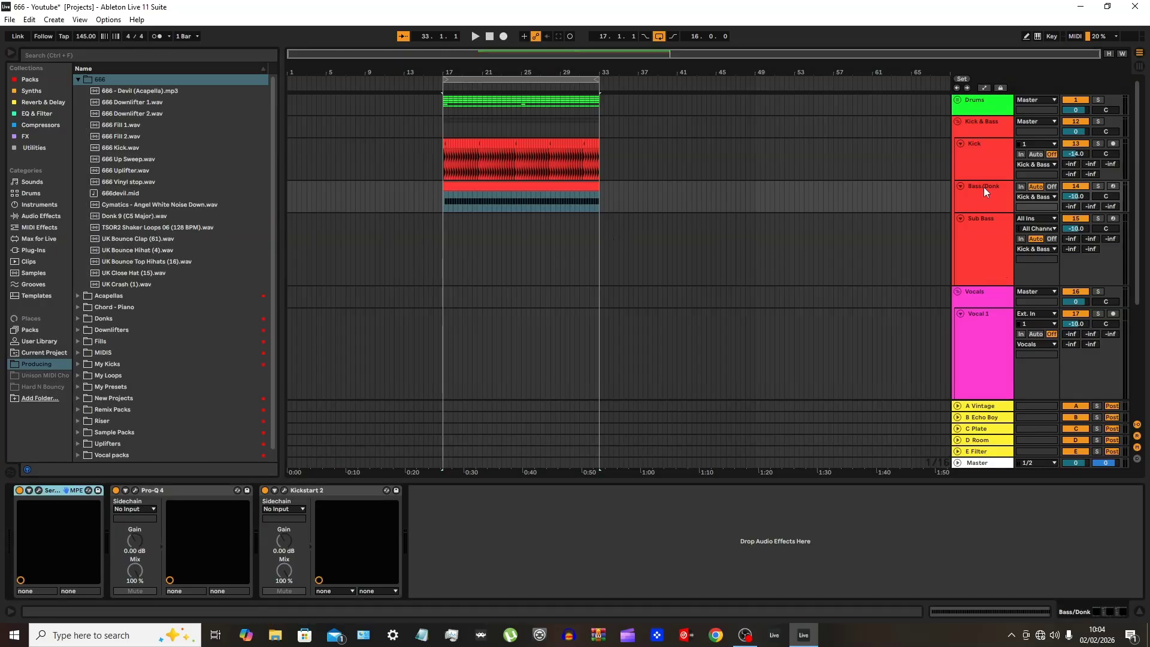
left_click(39, 490)
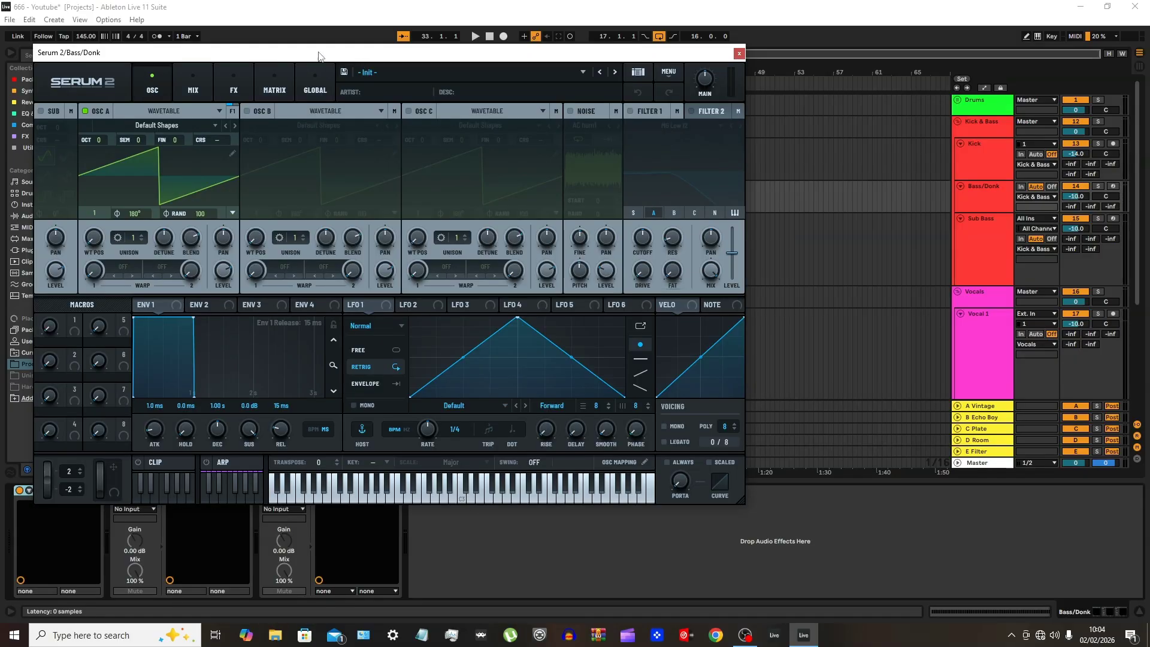
left_click_drag(320, 56, 849, 68)
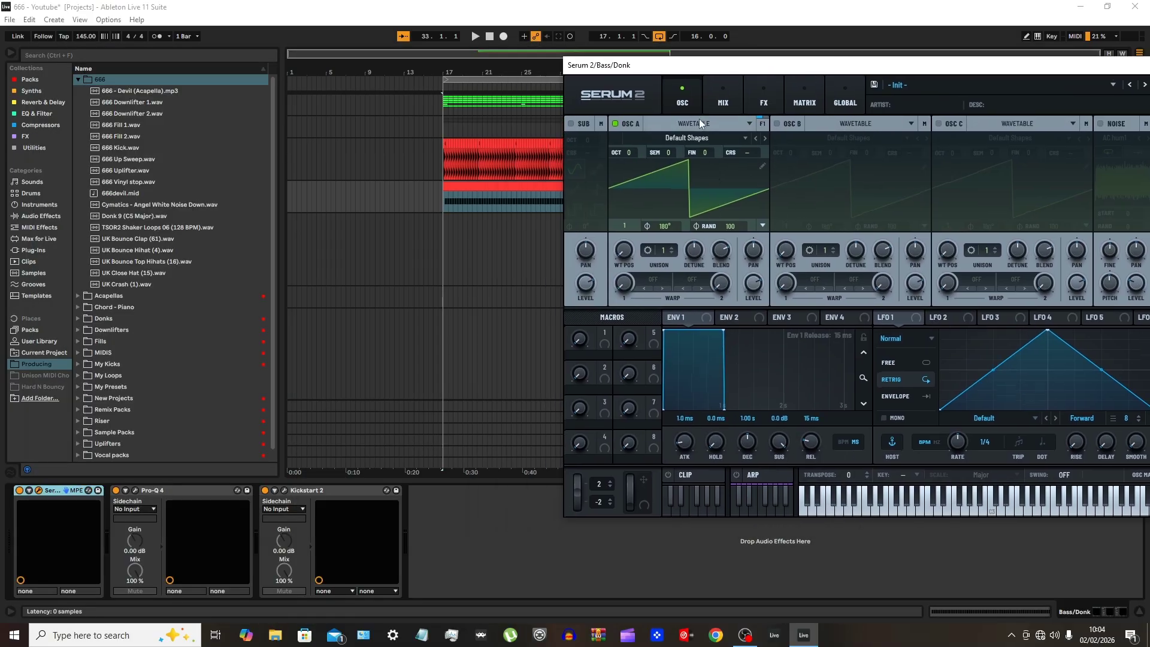
Switch Serum 2's oscillator A to Sample mode, load Donk 9 (C5 Major).wav into it and close the plug-in window
left_click(728, 125)
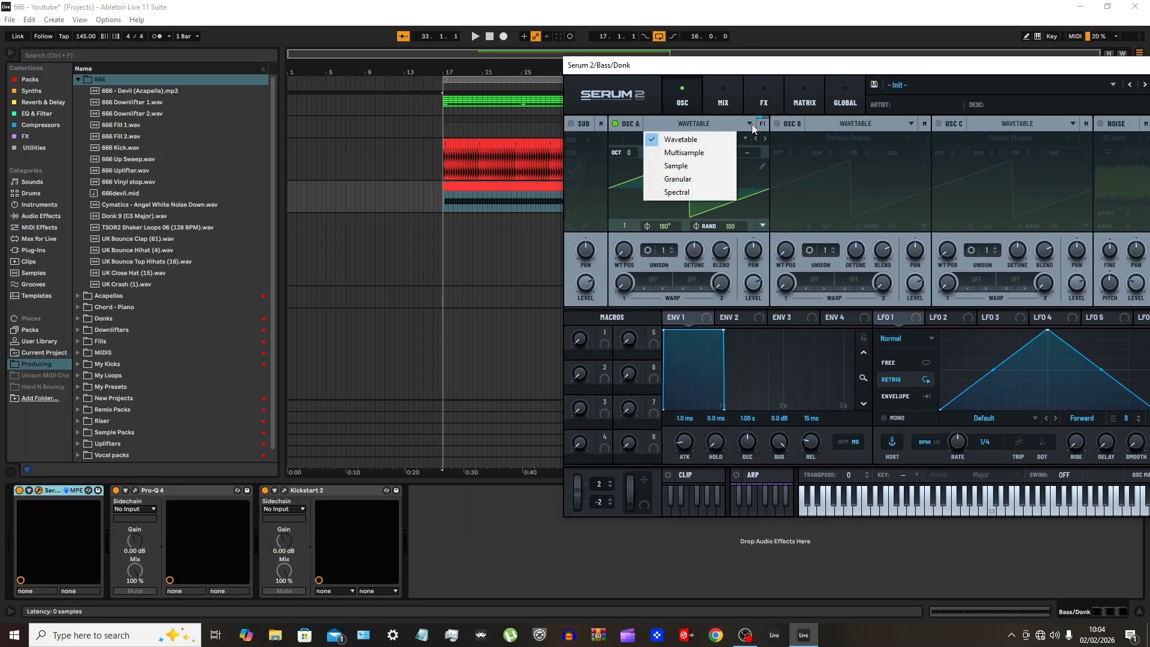
left_click(688, 167)
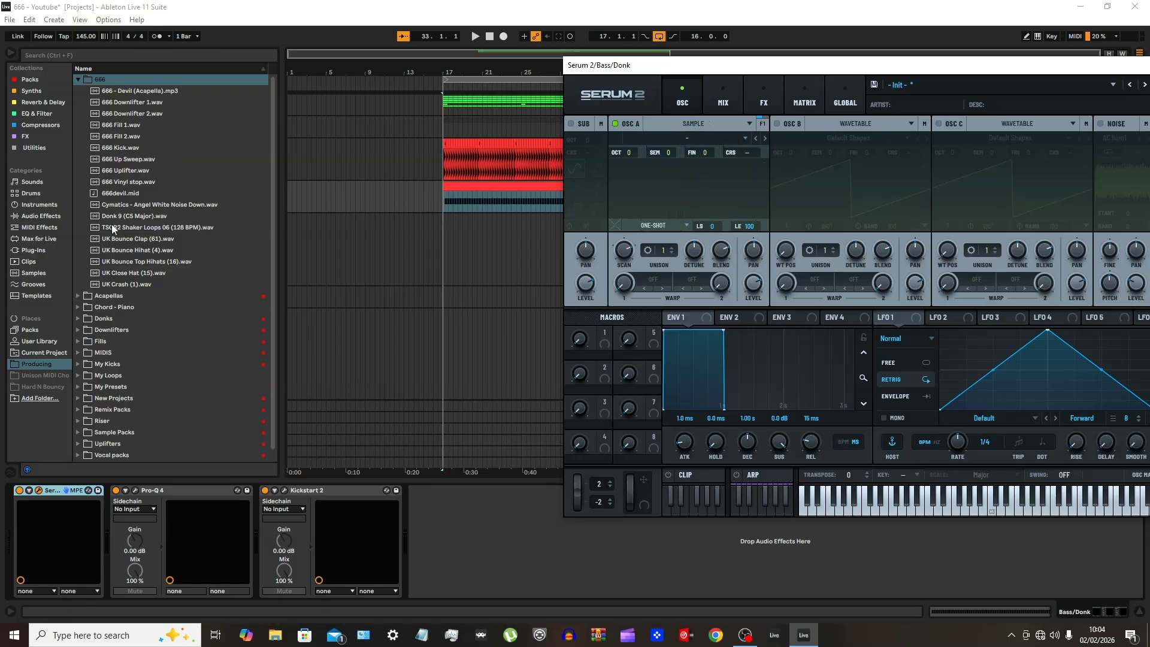
left_click_drag(114, 216, 661, 199)
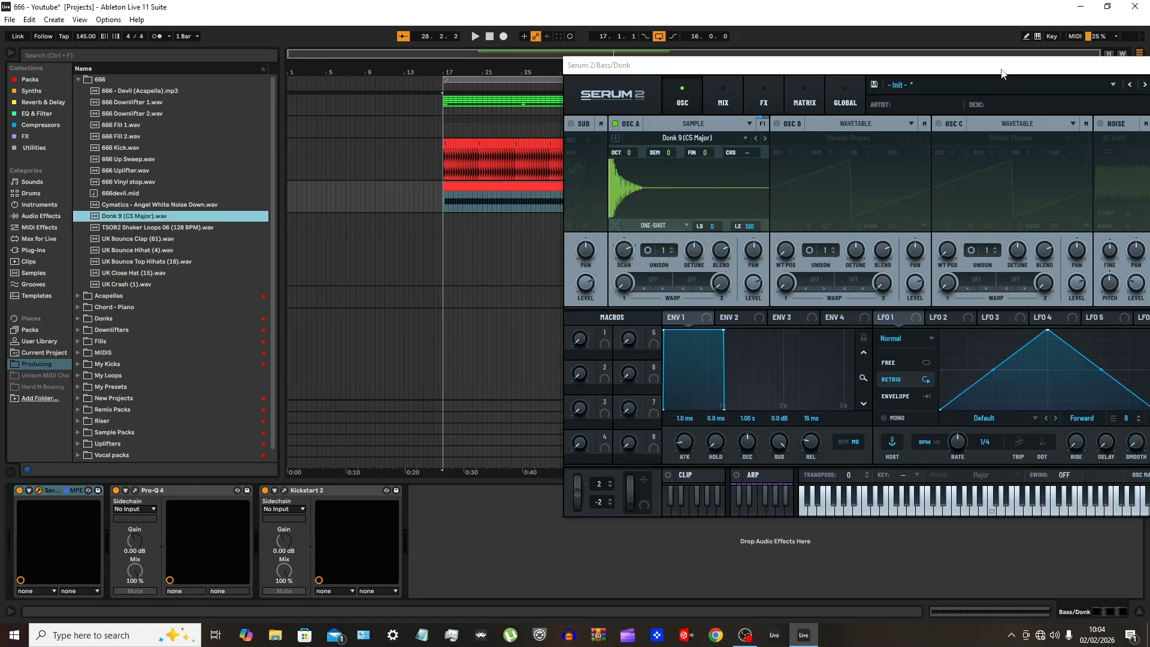
left_click_drag(1002, 73, 705, 109)
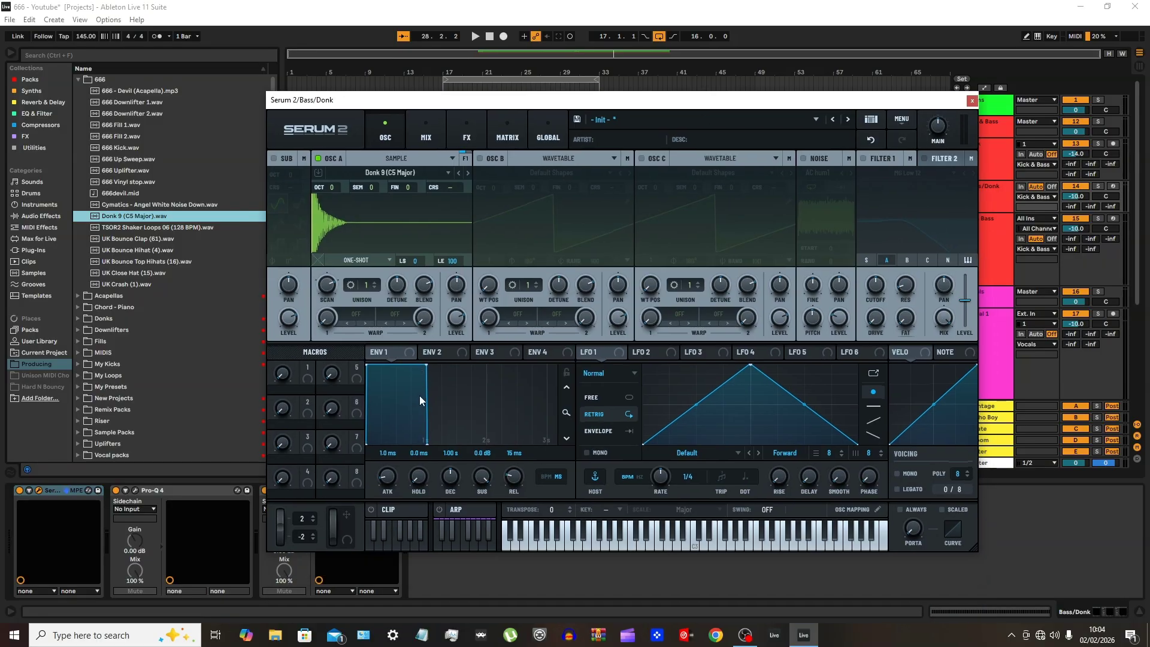
left_click(971, 101)
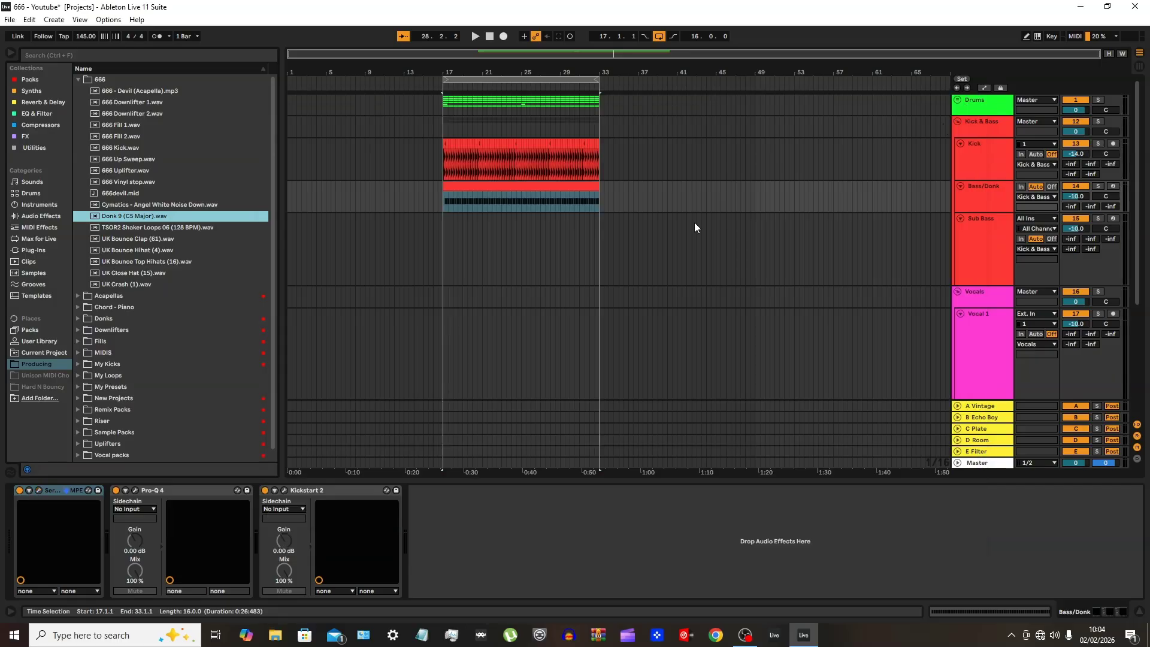
Open the Bass/Donk clip's notes and transpose all of them down from C3 to G2
left_click(512, 187)
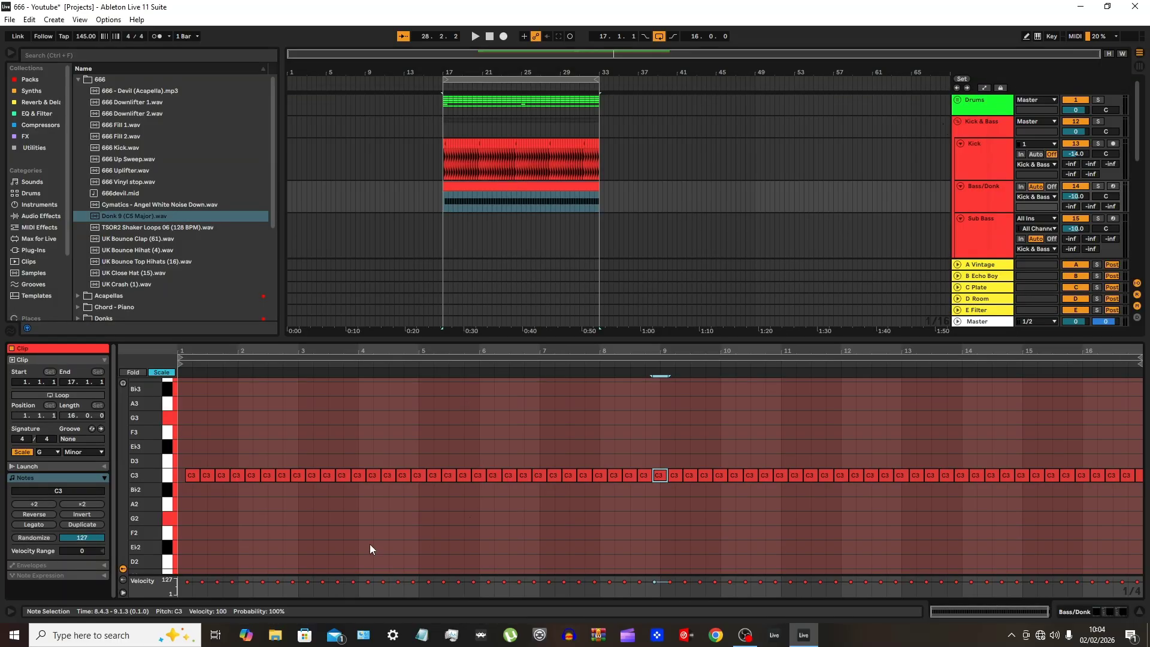
key("ctrl+a")
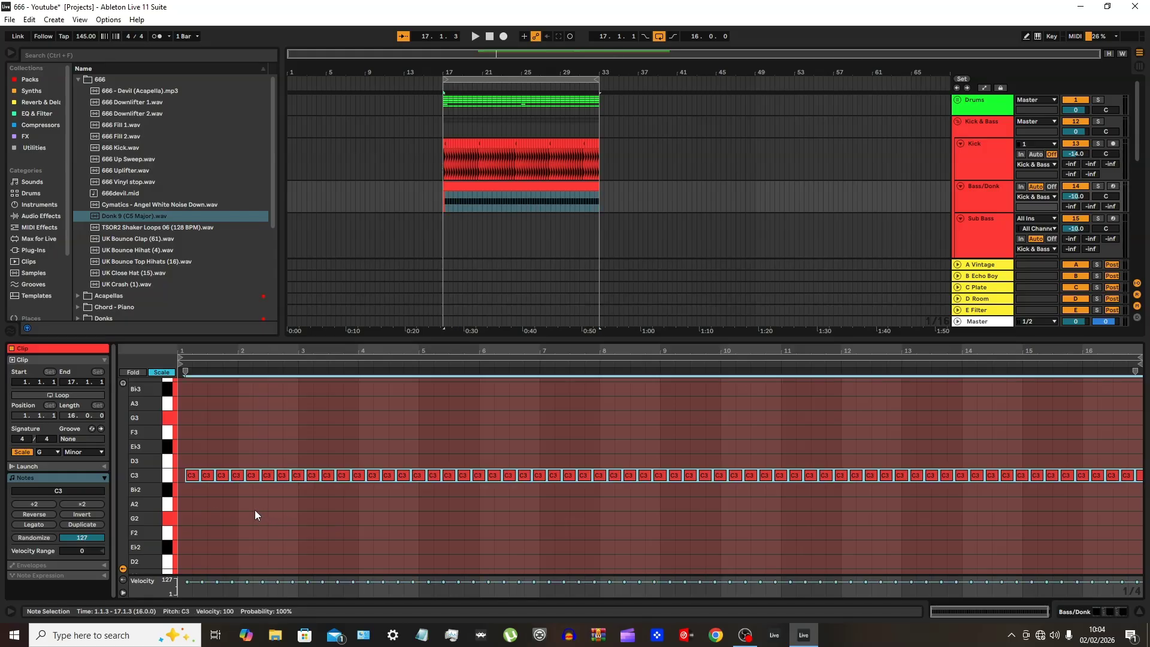
key("Up")
key("Down")
key("Down")
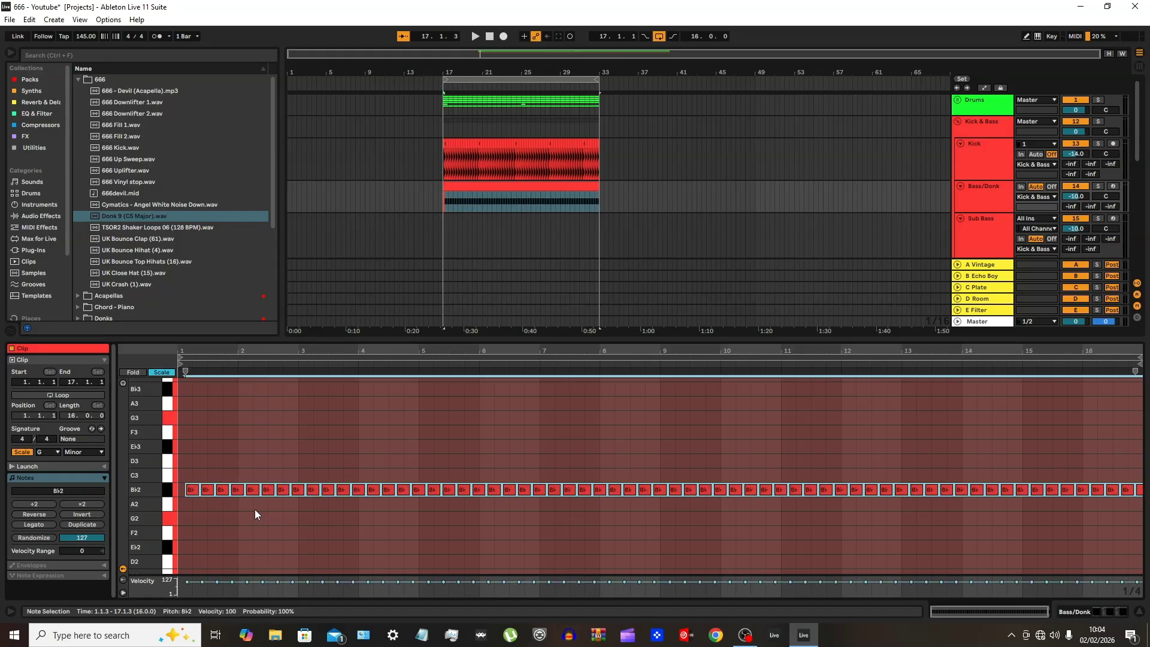
key("Down")
key("Down")
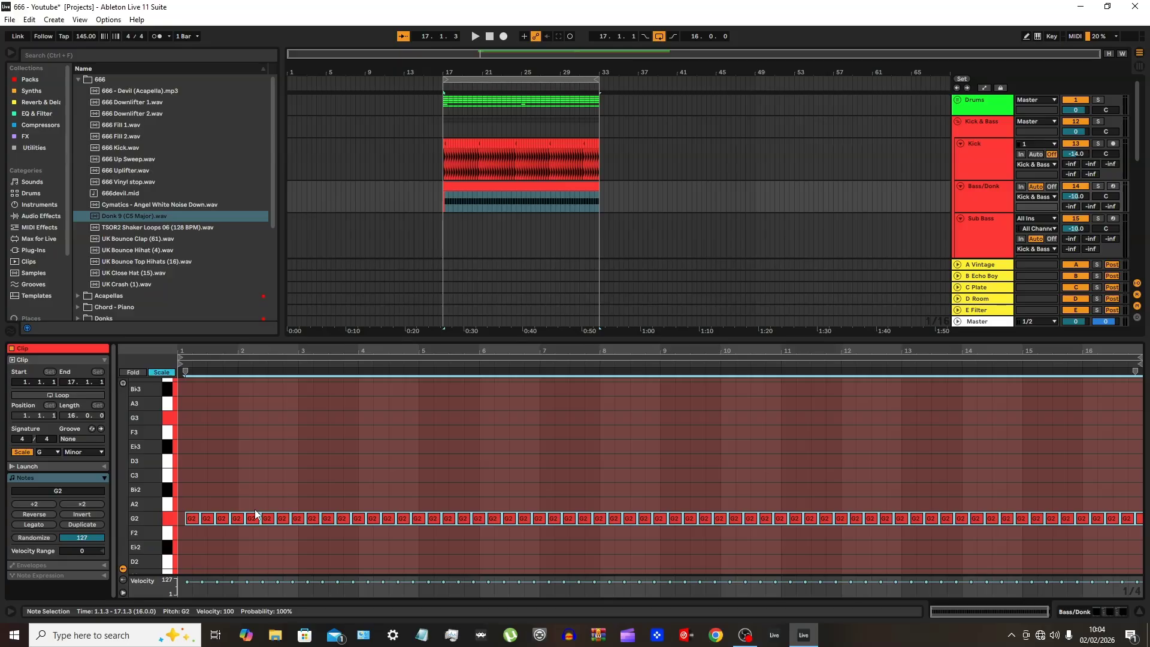
left_click(408, 548)
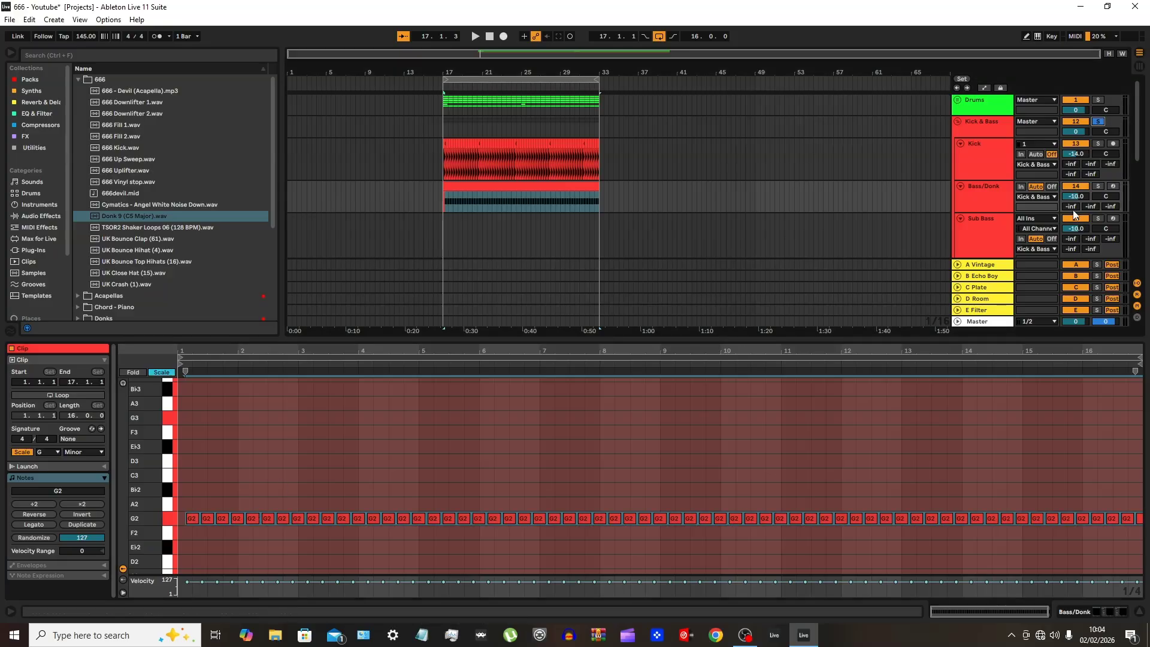
Solo the Kick & Bass group, play back the donk line, and examine the notes against the kick waveforms at bar 17
left_click(325, 492)
key("ctrl+a")
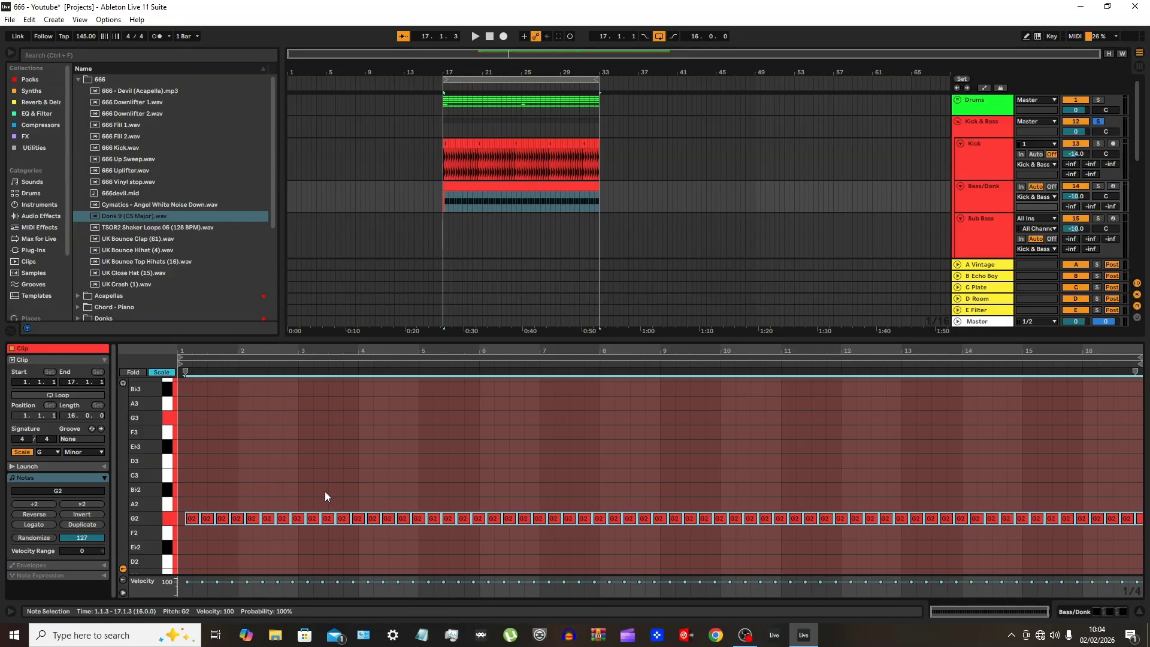
key("space")
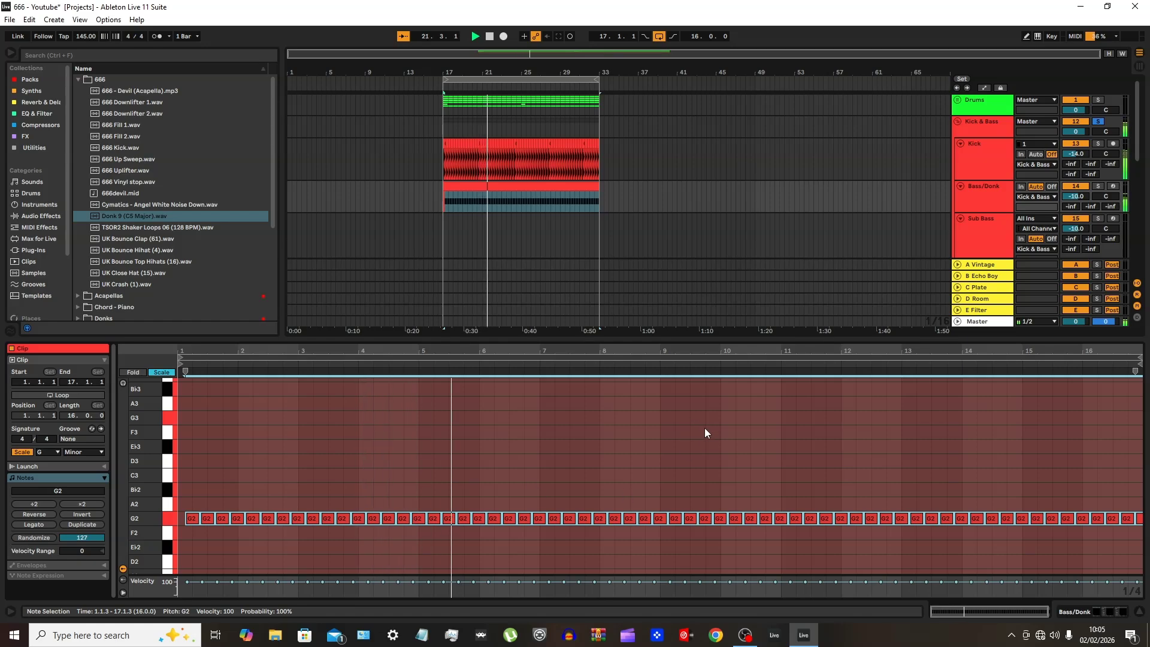
left_click(679, 456)
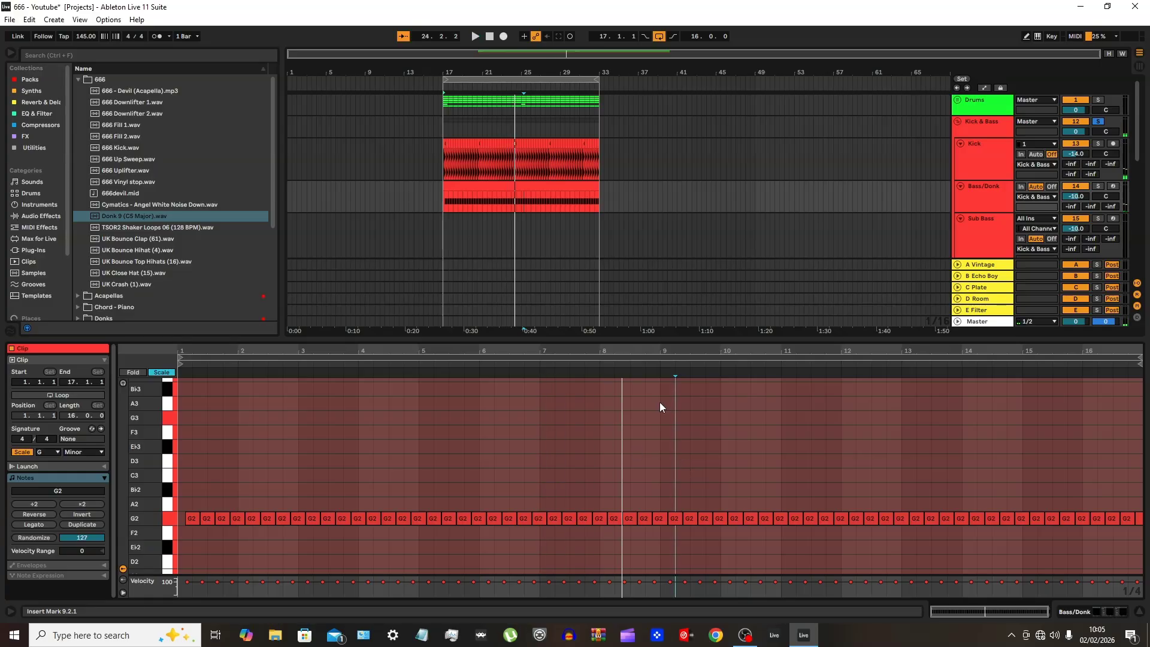
scroll(442, 165, "up", 5)
scroll(450, 177, "up", 8)
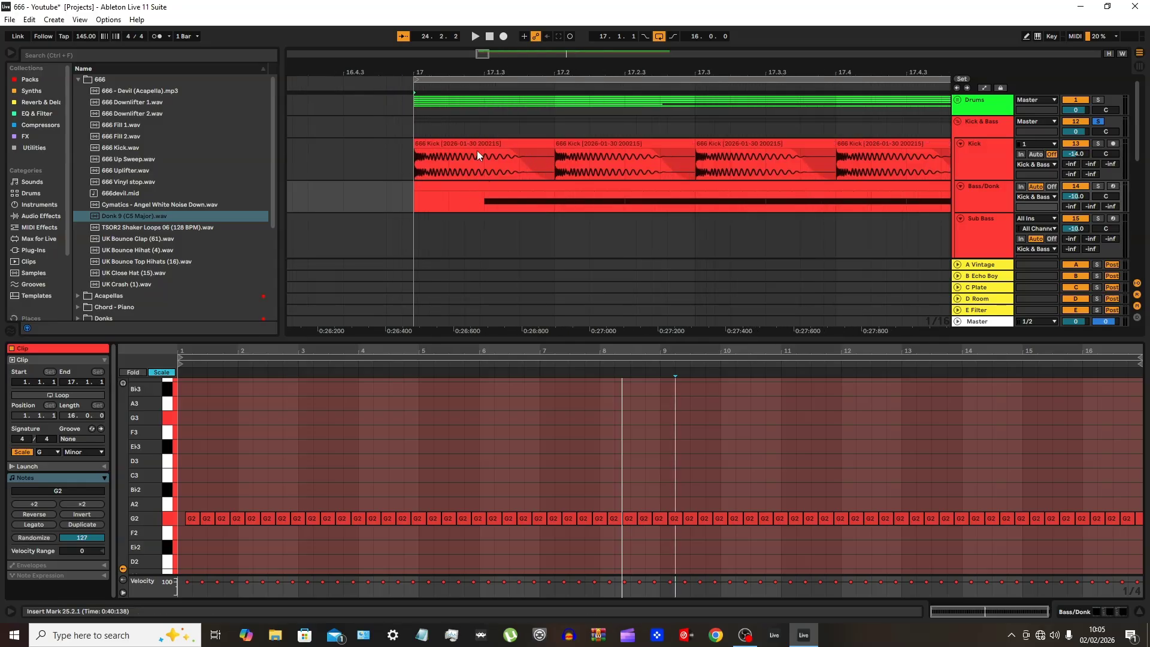
scroll(493, 226, "down", 3)
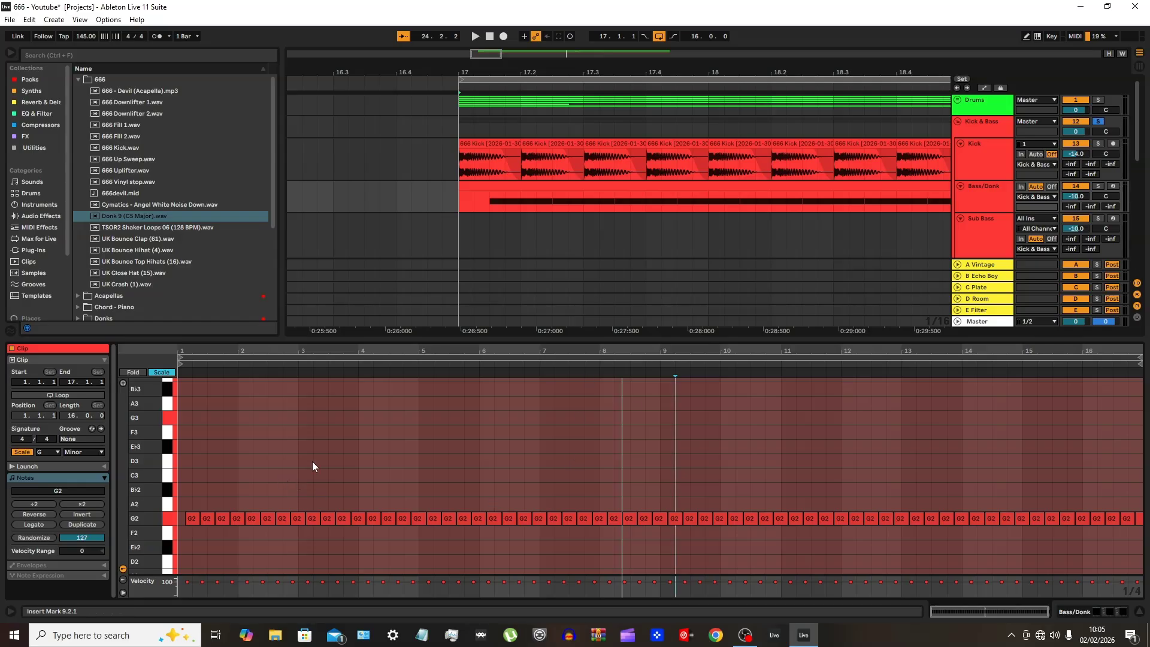
scroll(534, 485, "down", 1)
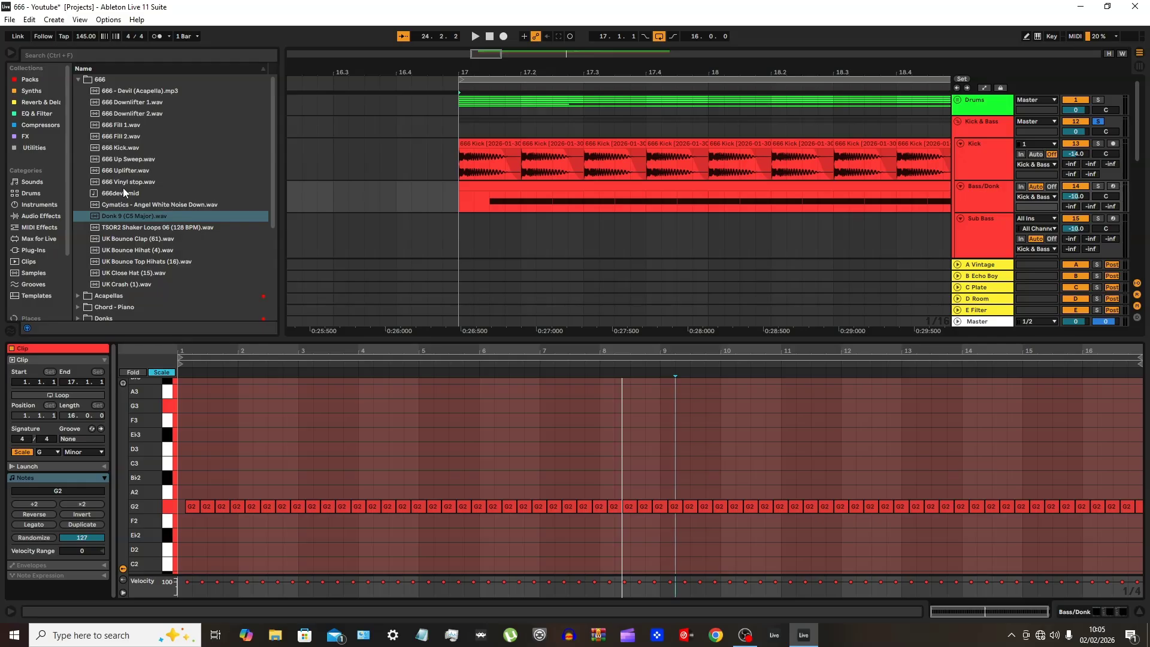
scroll(421, 405, "down", 2)
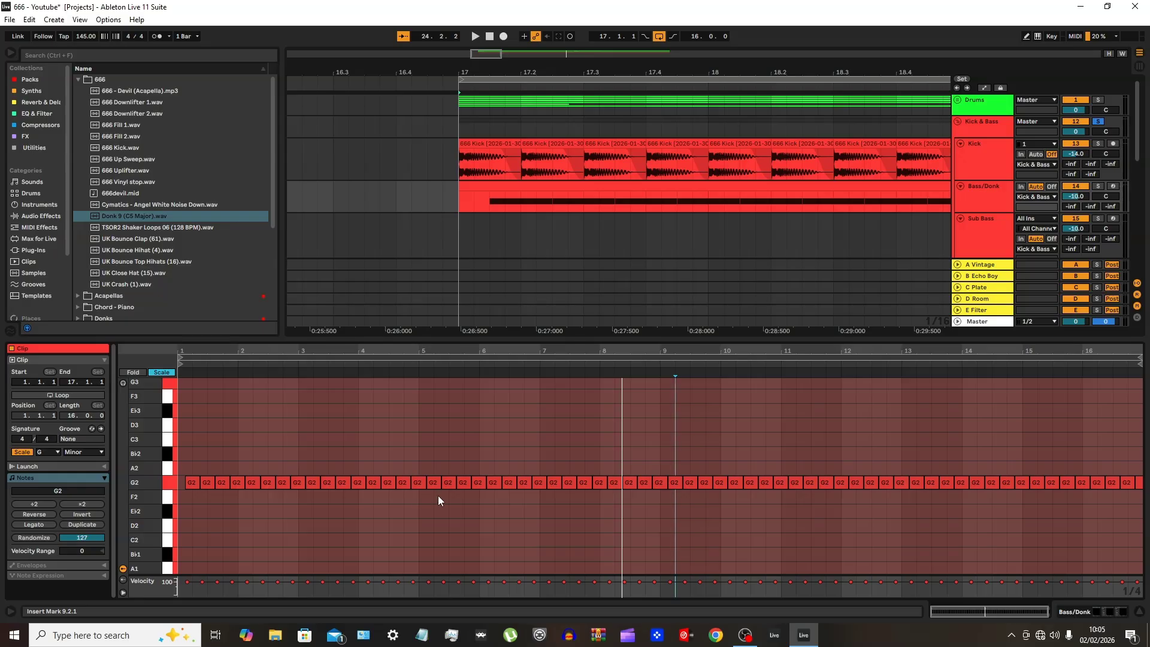
left_click_drag(427, 504, 483, 478)
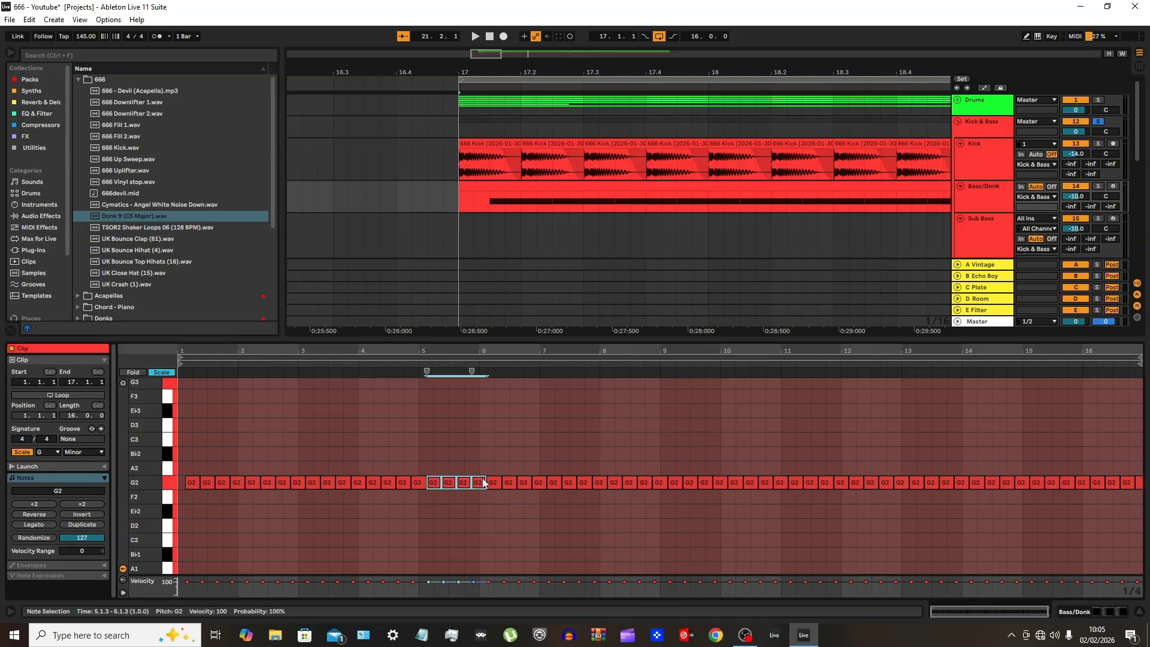
key("Down")
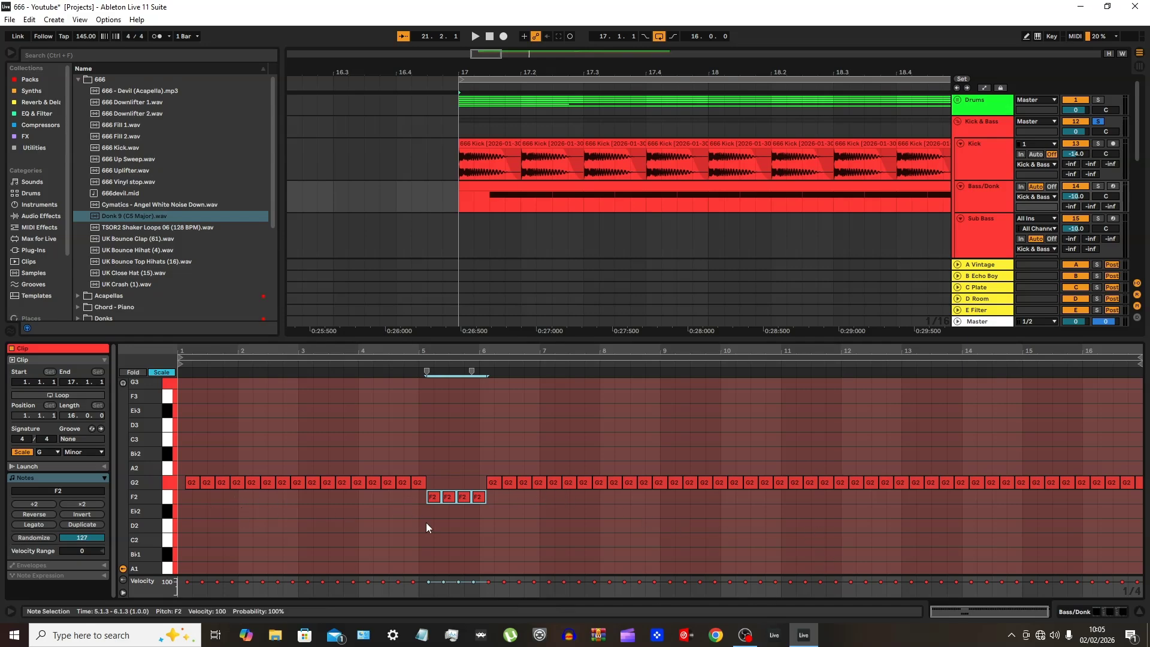
key("Up")
Lower the four-note groups starting at 4.1.3, 8.3.3, 13.1.3 and 16.1.3 to F2 and play back the line
left_click_drag(365, 509, 423, 484)
key("Down")
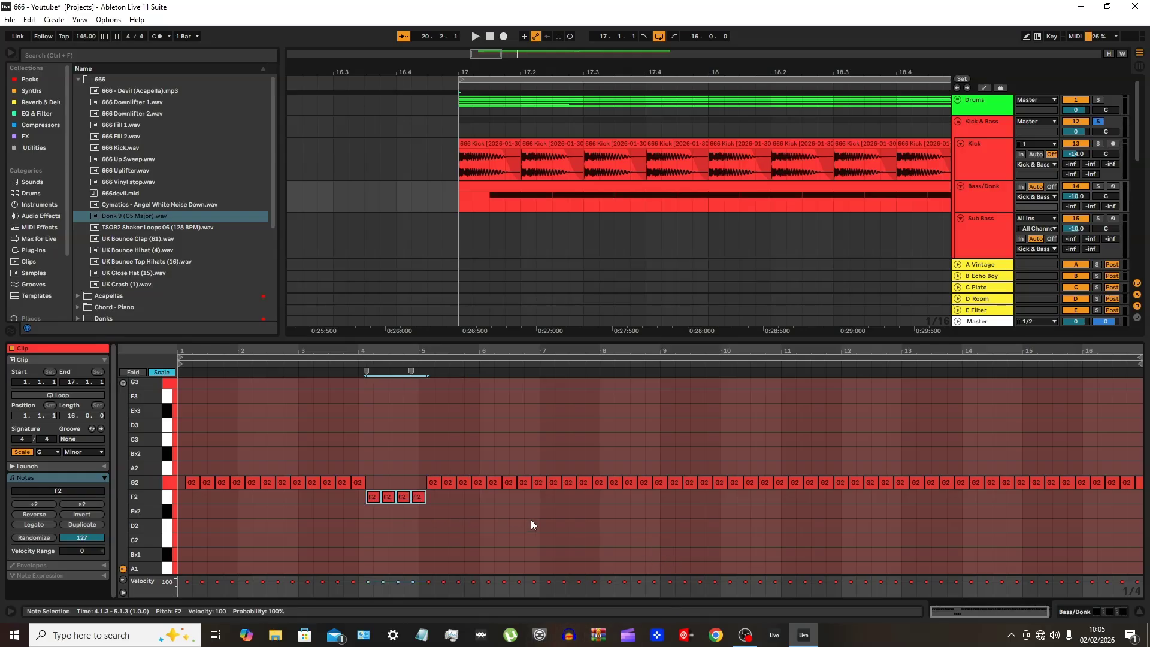
left_click_drag(634, 503, 696, 479)
key("Down")
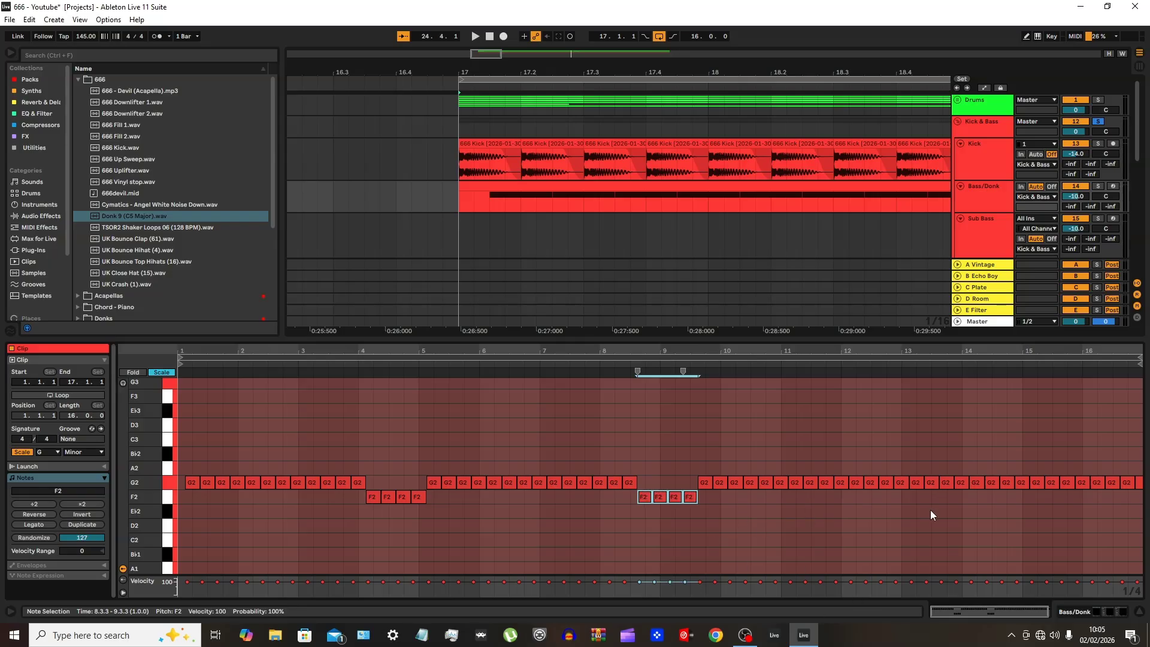
left_click_drag(920, 511, 970, 475)
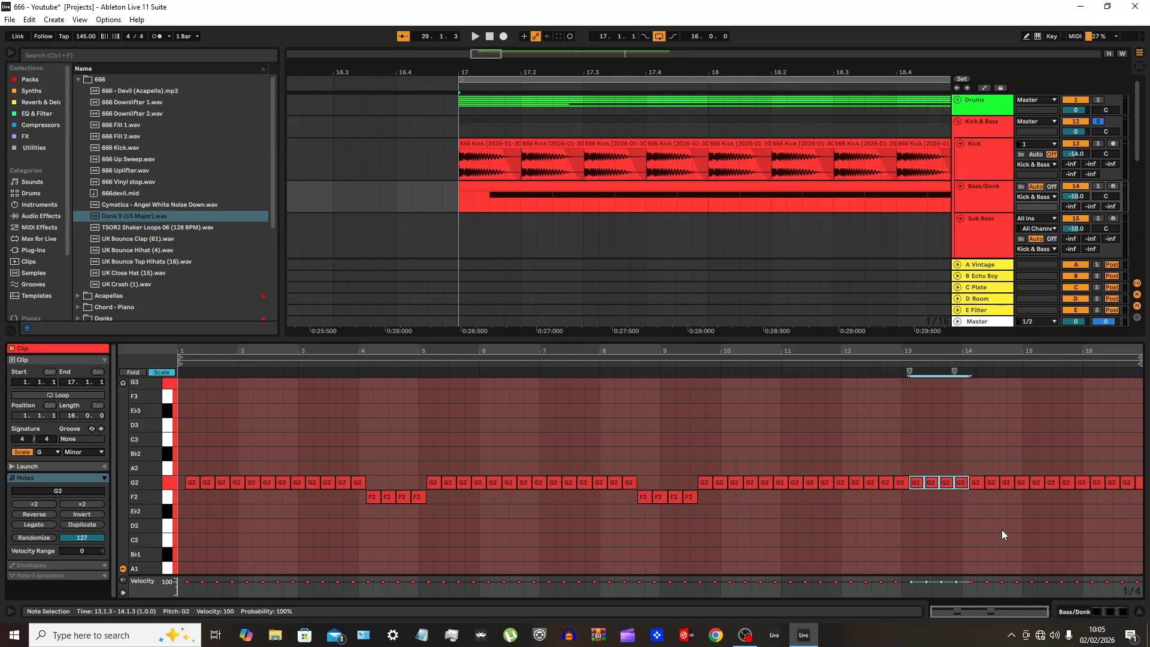
key("Down")
left_click_drag(1087, 505, 1146, 468)
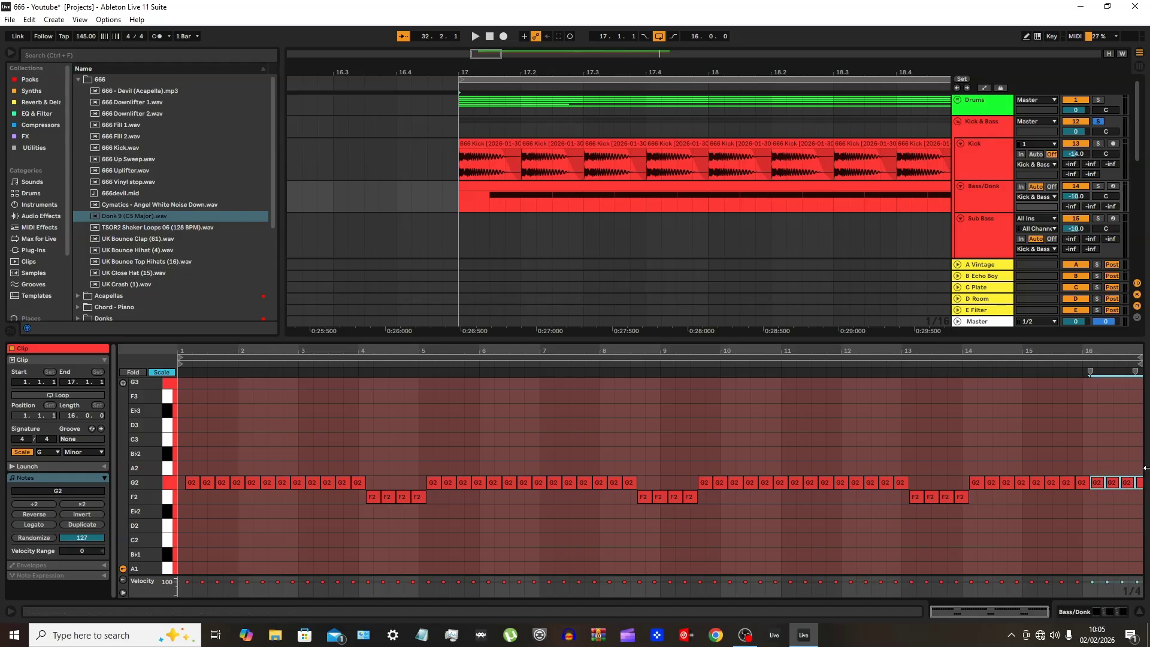
key("Down")
key("space")
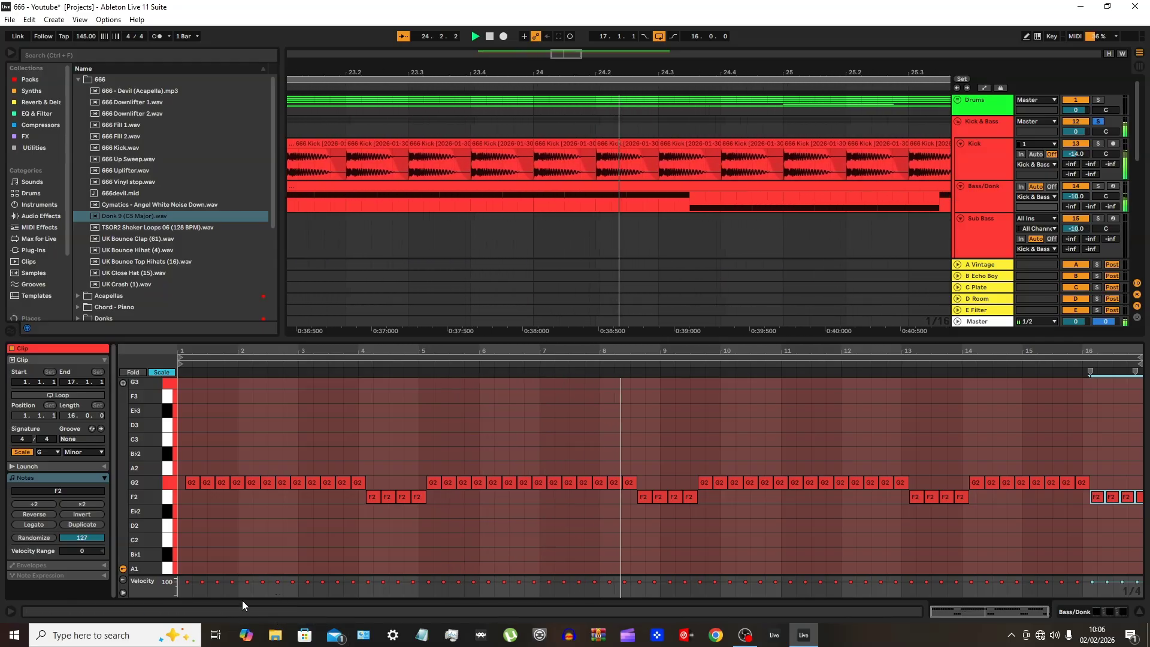
key("space")
Raise the four notes from 8.3.3 back to G2 and lower the four notes from 7.3.3 to F2
left_click_drag(630, 505, 702, 504)
key("Up")
left_click_drag(583, 511, 639, 479)
left_click(578, 528)
key("Down")
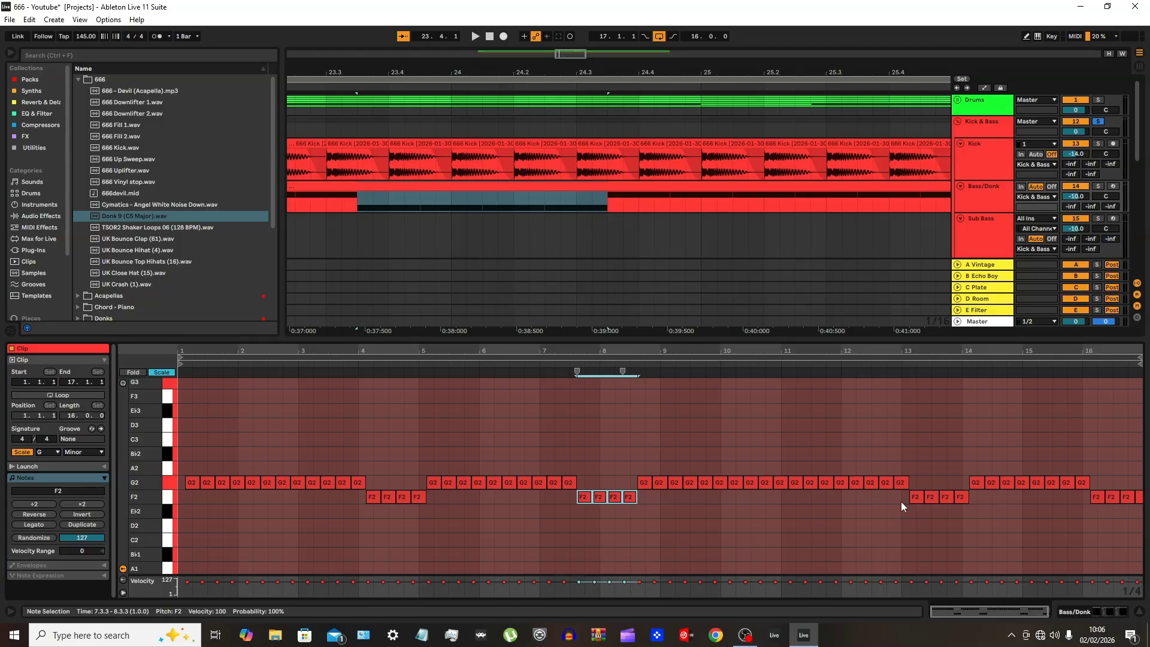
Return the four notes from 13.1.3 to G2 and lower the four notes from 12.1.3 to F2
left_click_drag(901, 501, 975, 498)
key("Up")
left_click(861, 498)
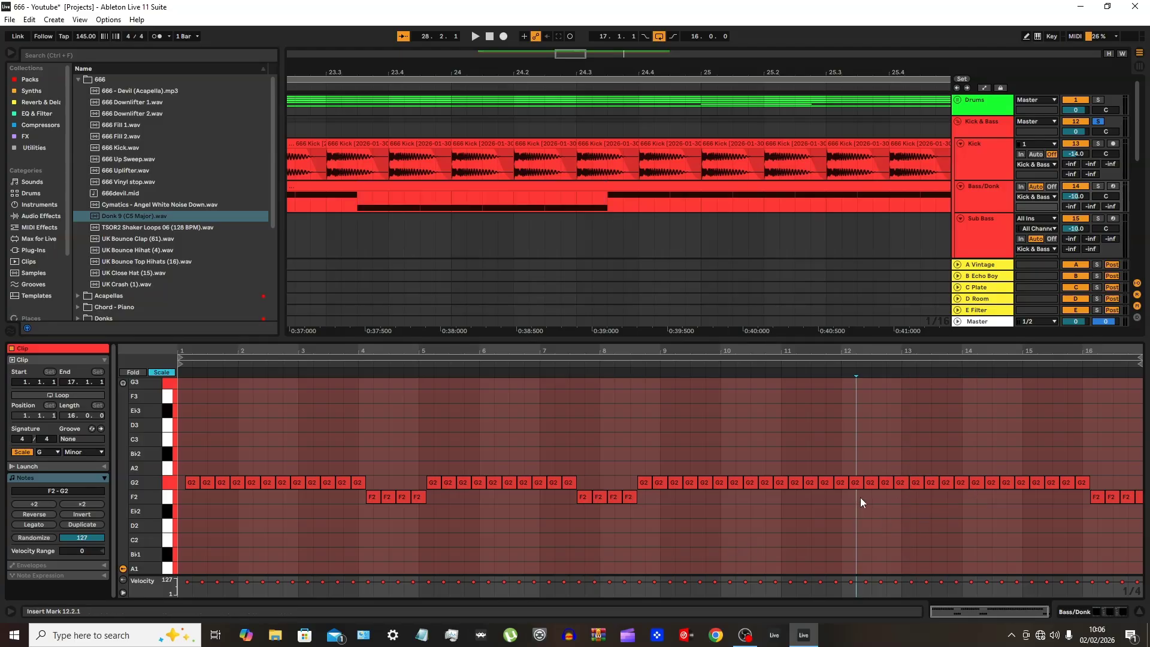
left_click_drag(860, 497, 908, 478)
key("Down")
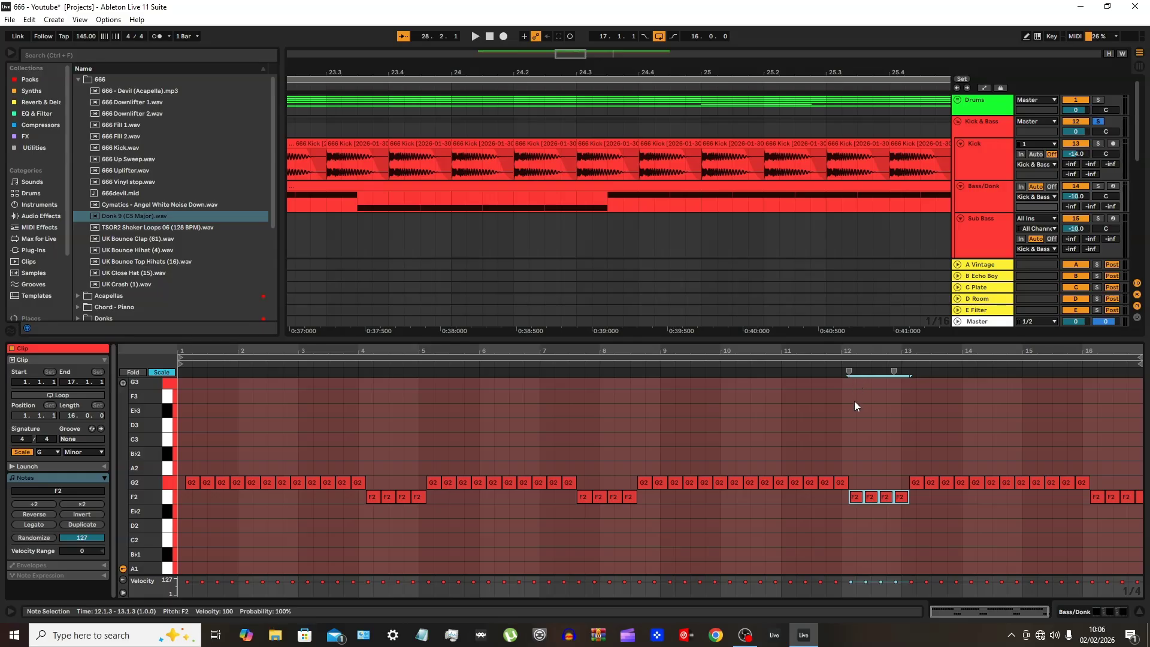
Close the clip's note editor, open the Kick track's Pro-Q 4, and play the Kick in solo
double_click(861, 337)
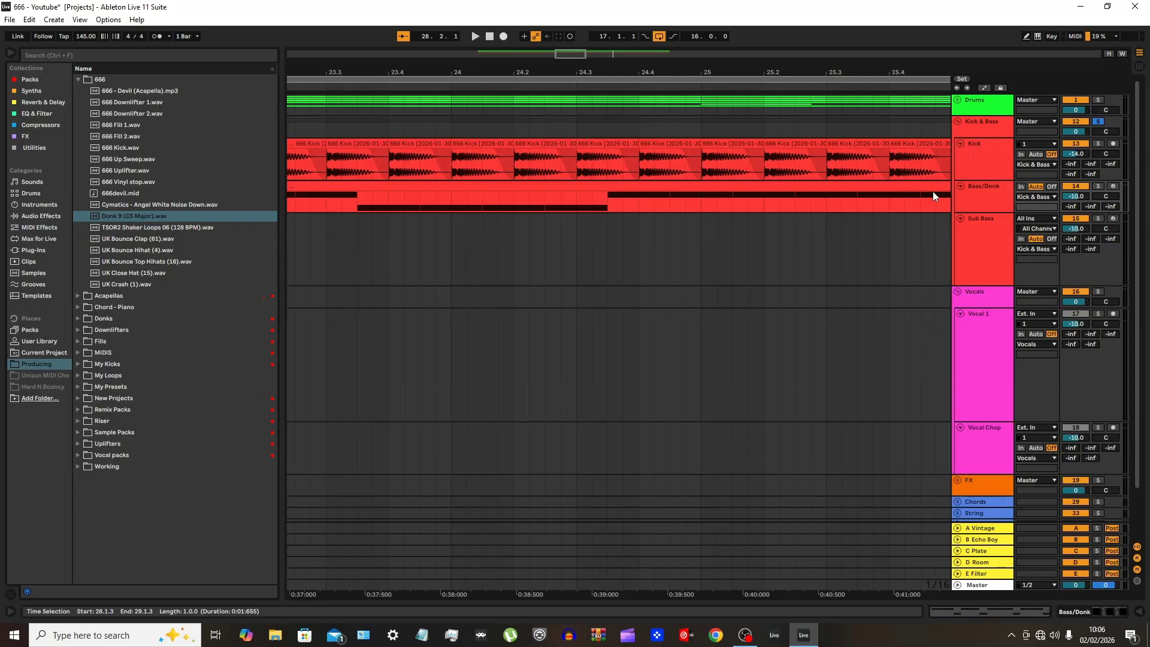
double_click(970, 175)
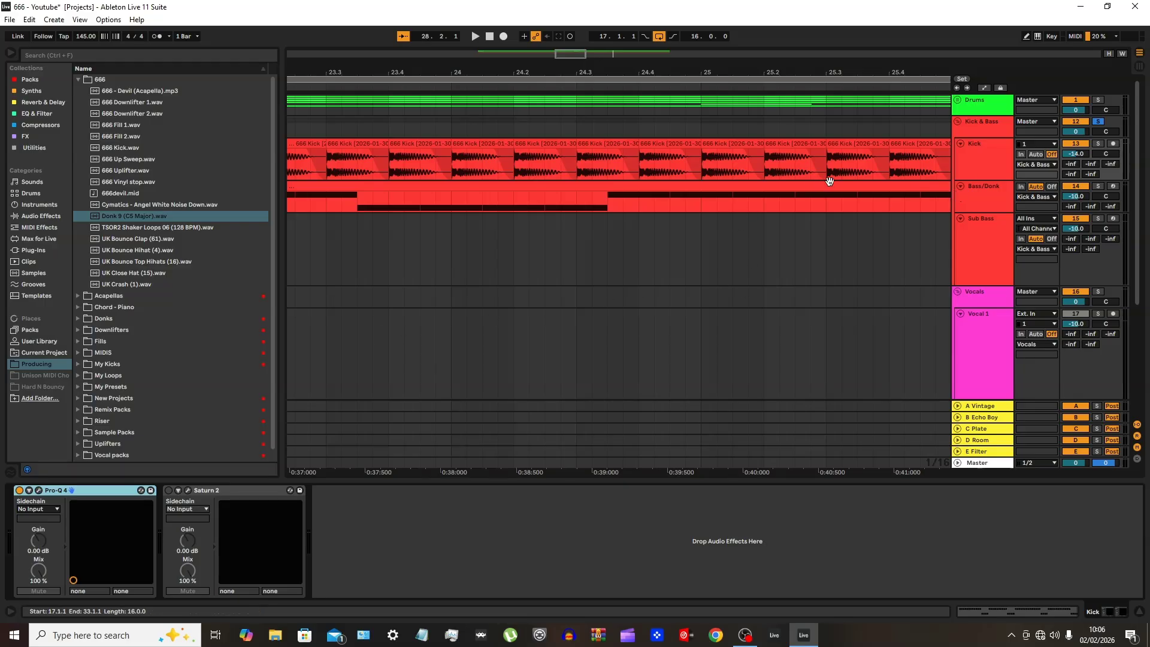
left_click(37, 490)
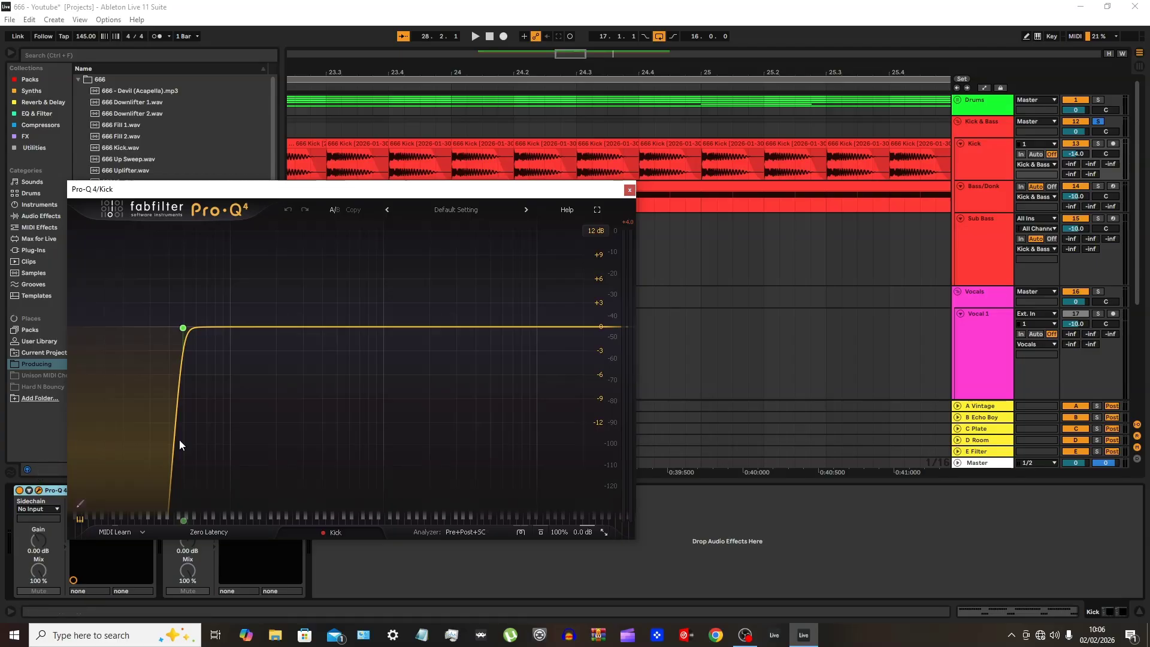
left_click(1098, 143)
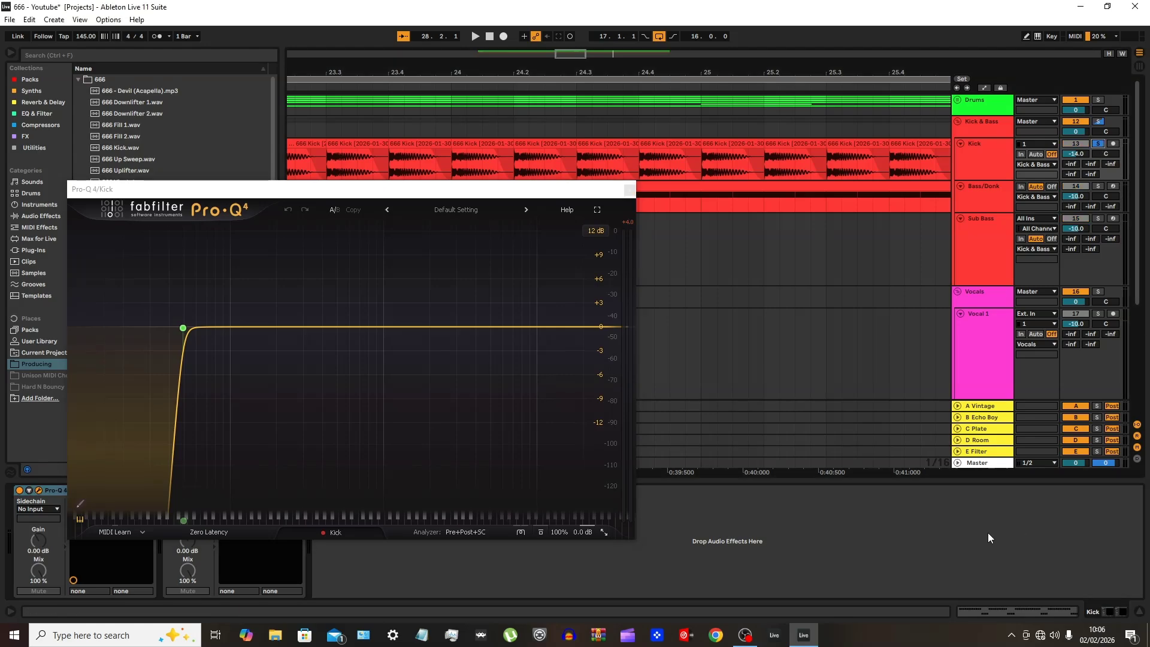
key("space")
Try 6 and 30 dB/oct slopes on the Kick EQ's 49 Hz low cut, settle on a less steep slope, and close Pro-Q 4
mouse_move(190, 331)
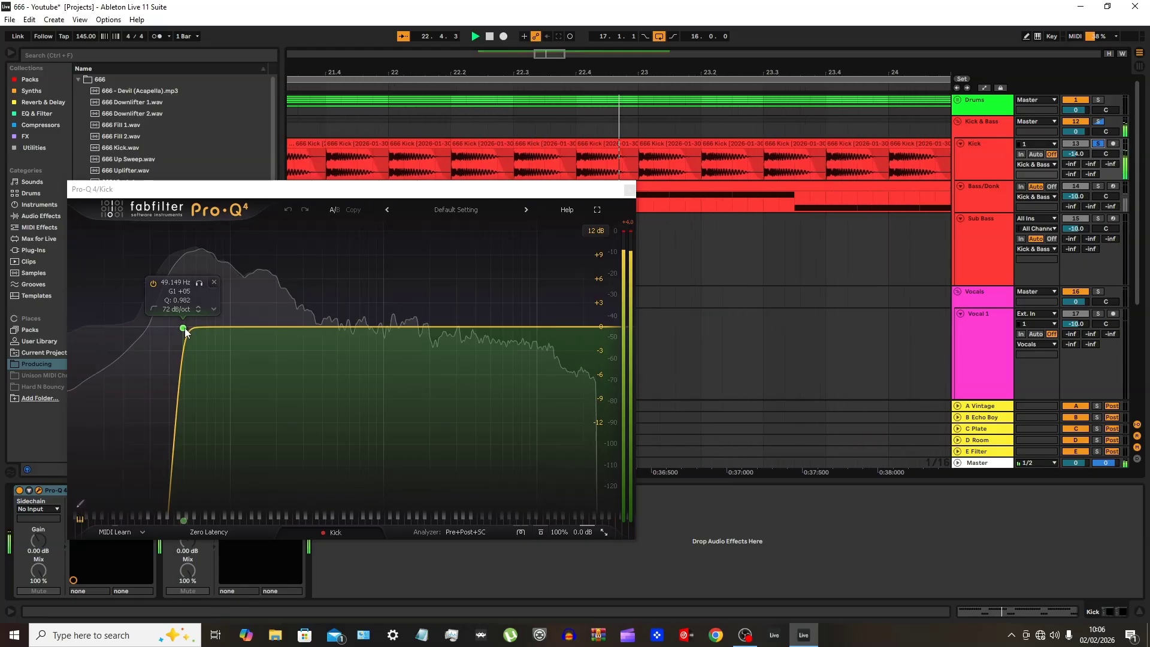
scroll(184, 328, "down", 4)
scroll(184, 327, "down", 3)
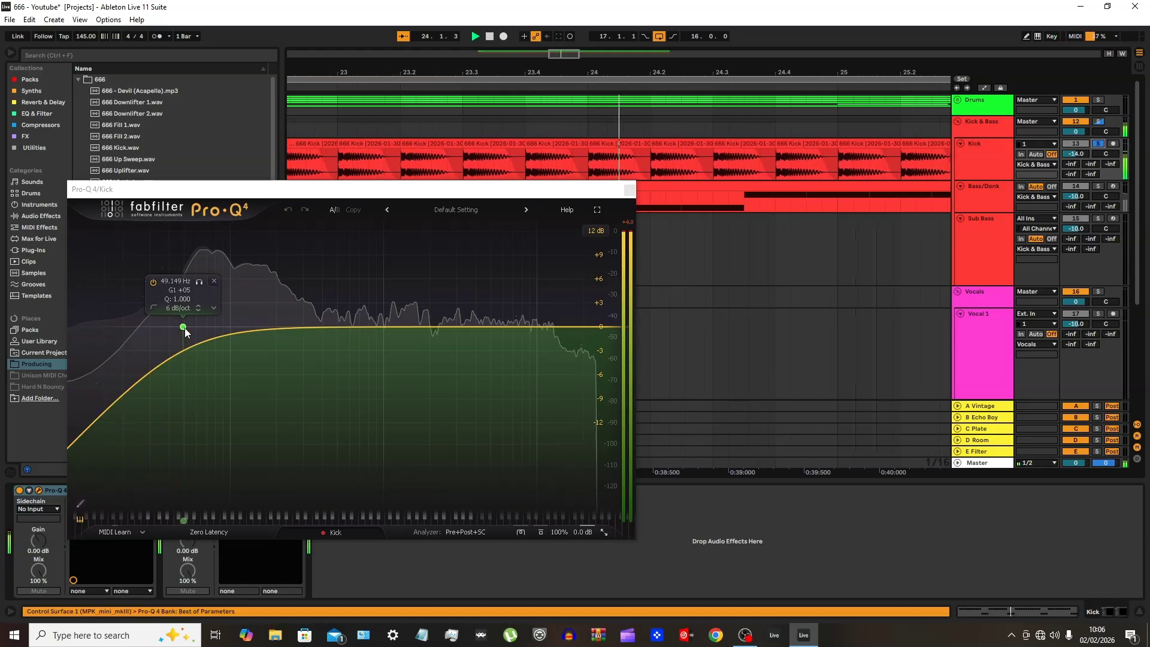
scroll(184, 329, "up", 4)
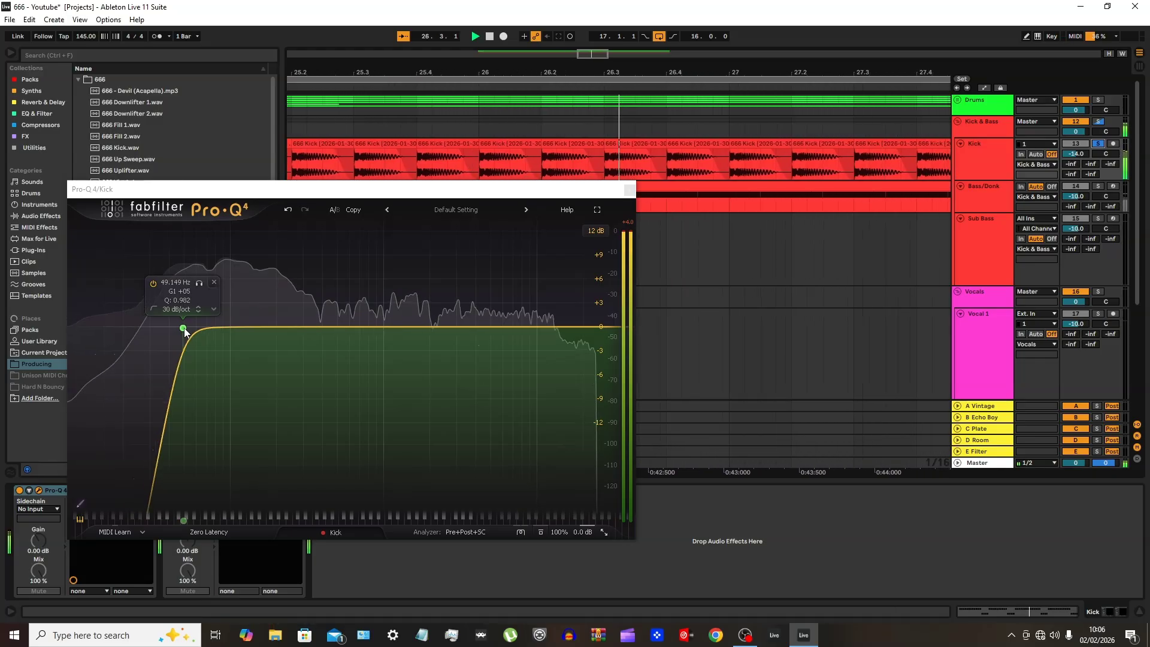
scroll(184, 329, "up", 1)
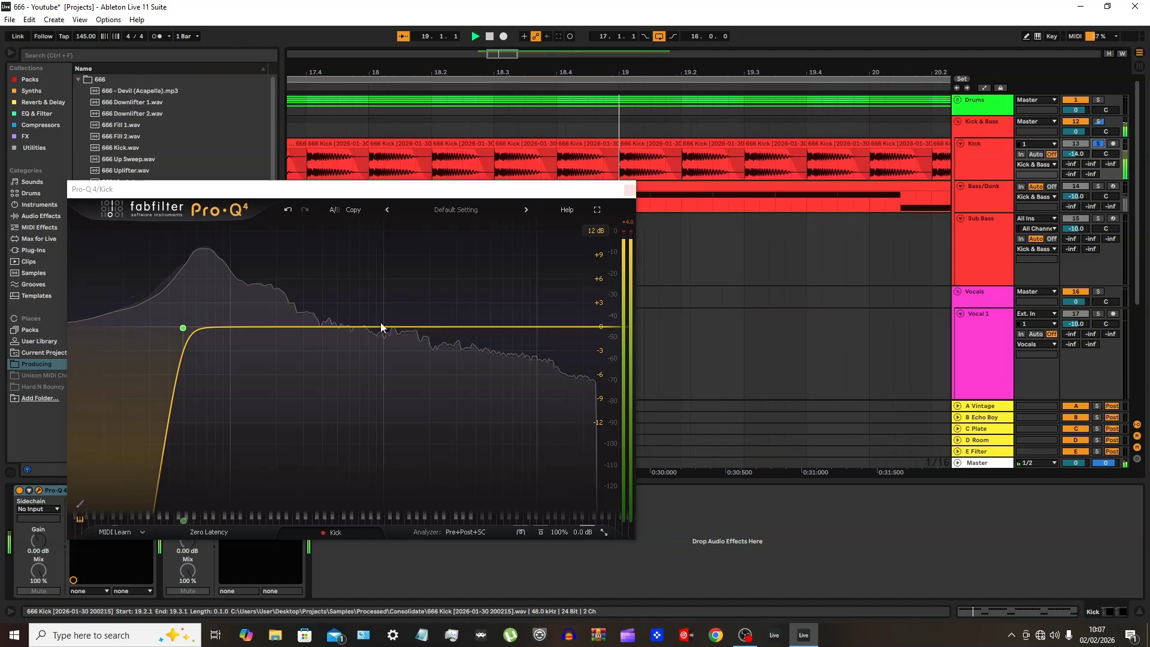
left_click(629, 190)
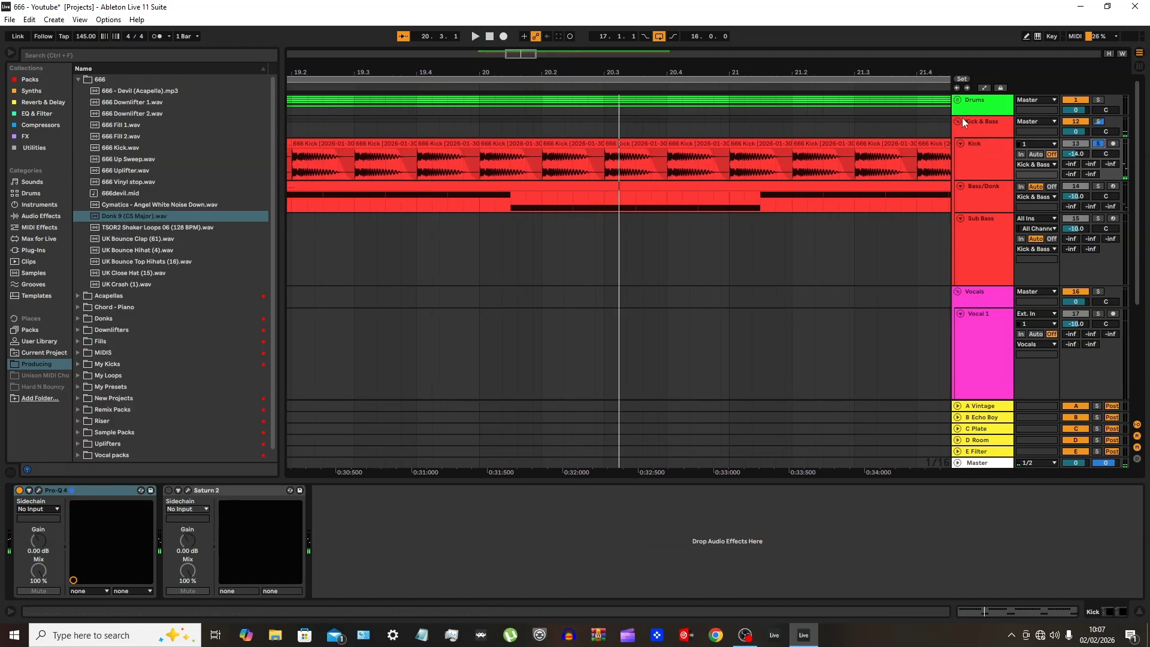
Expand the Drums group, play the Hat track in solo while examining its Pro-Q 4 low-shelf curve, and close the EQ
left_click(958, 101)
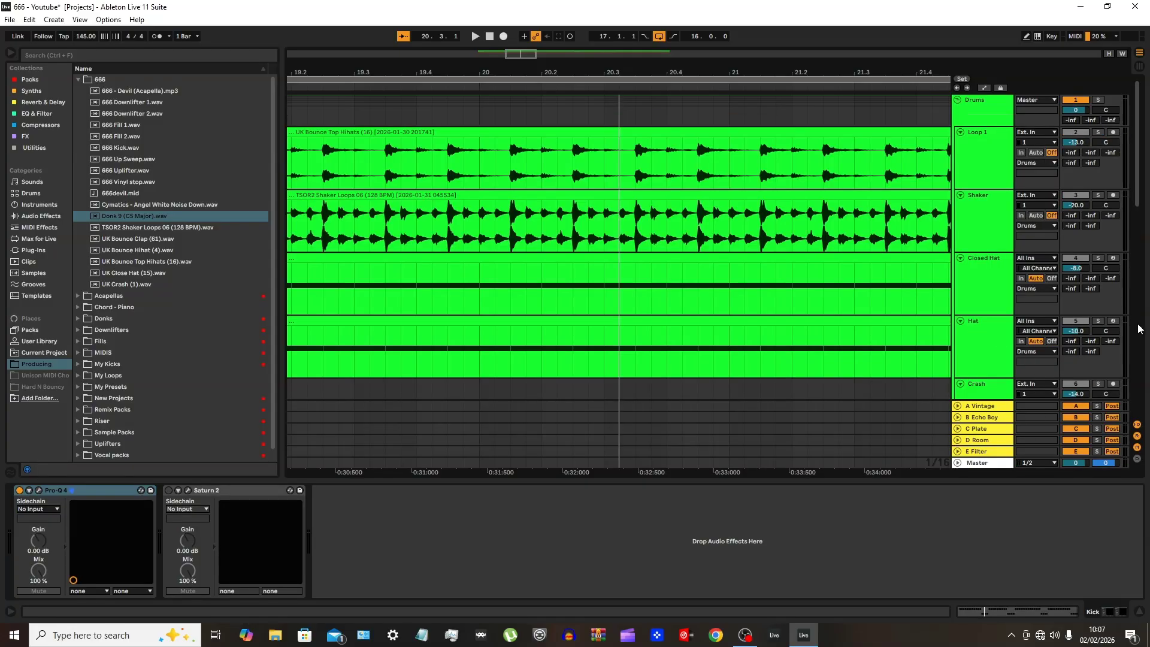
left_click(1098, 320)
key("space")
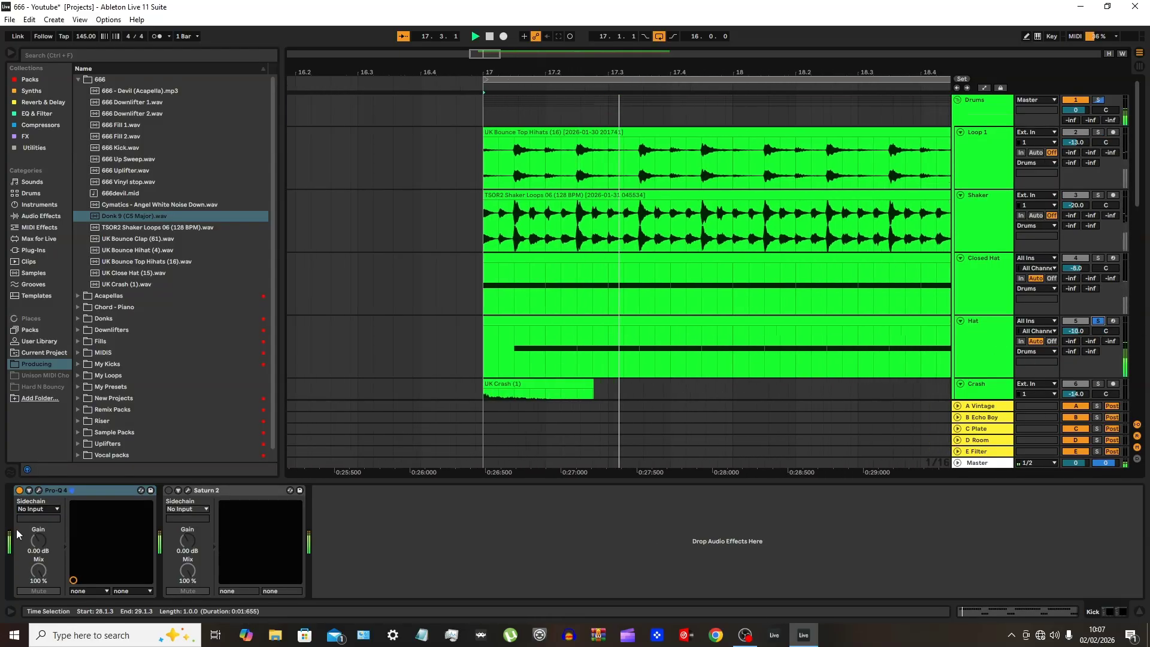
left_click(972, 341)
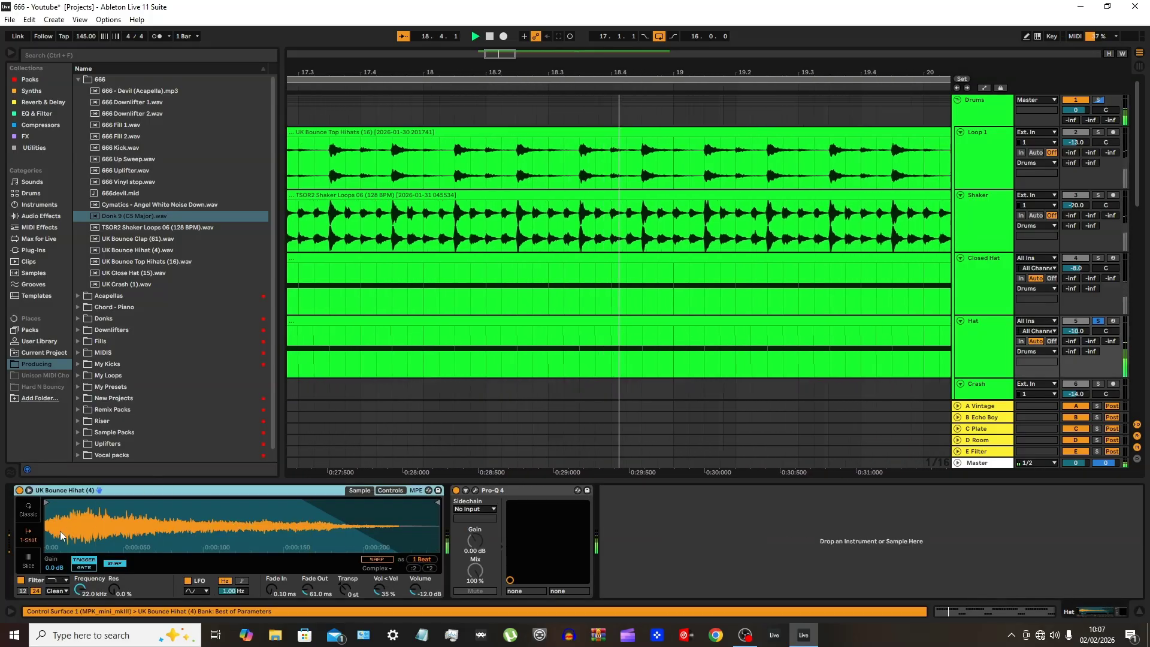
left_click(480, 489)
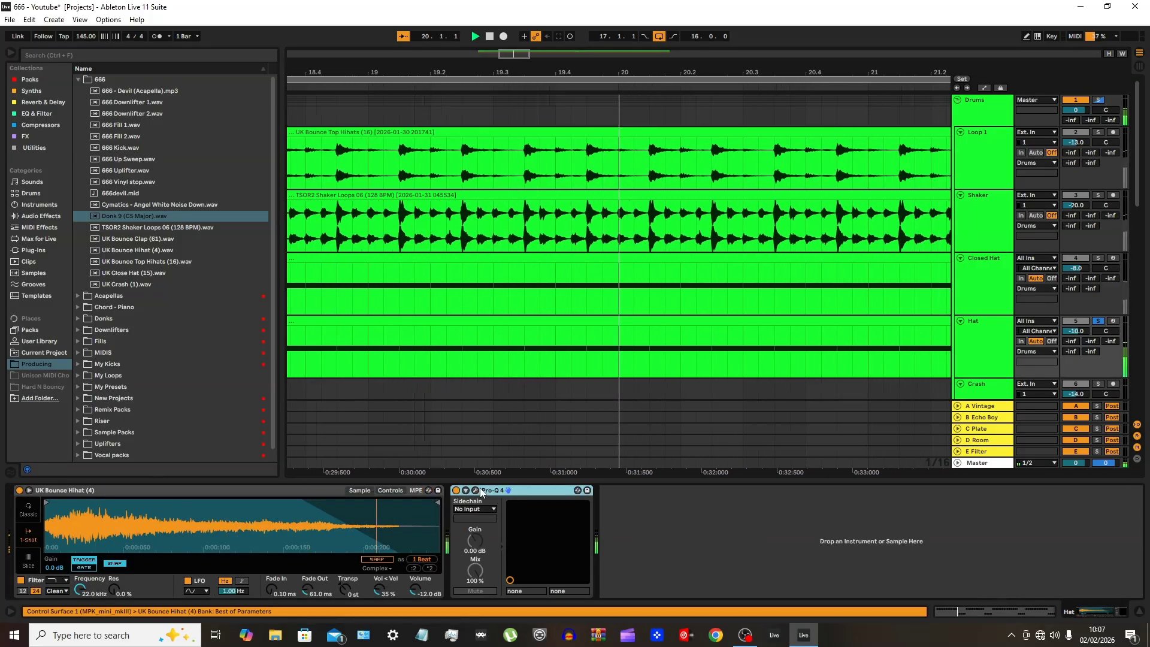
left_click(474, 490)
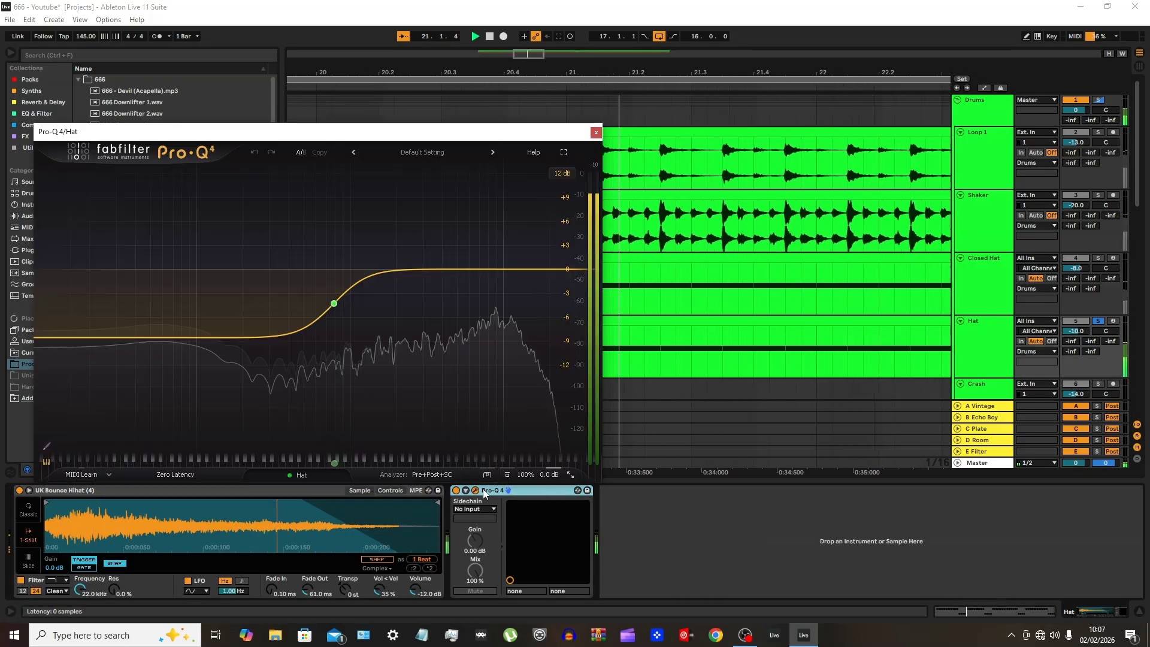
mouse_move(336, 304)
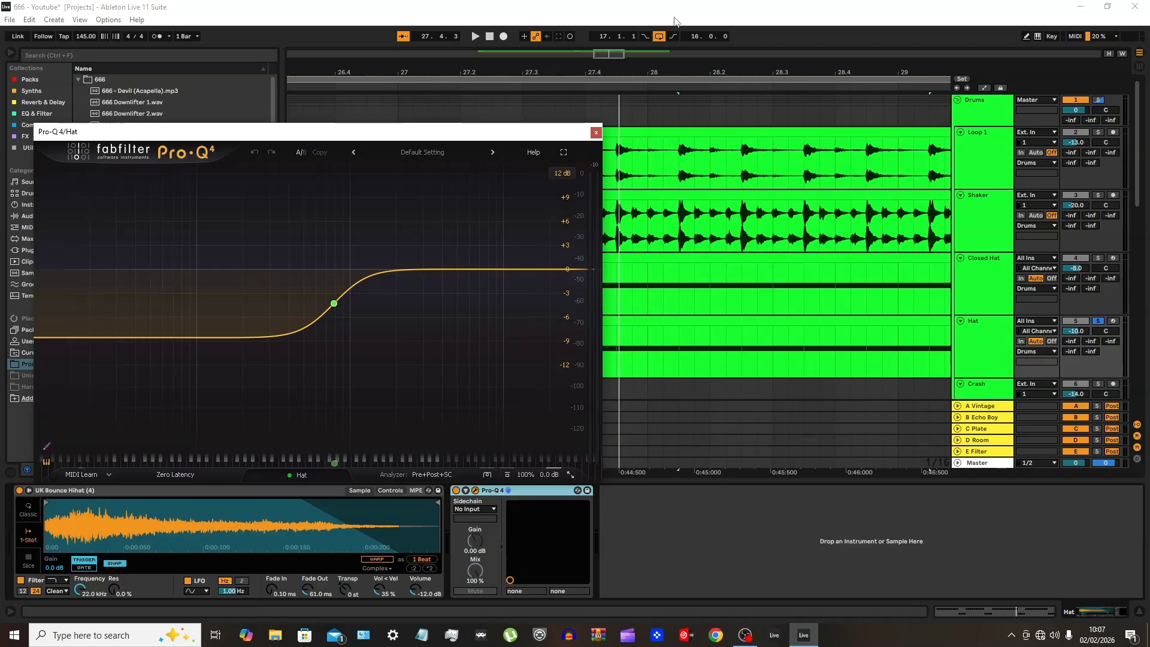
left_click(596, 134)
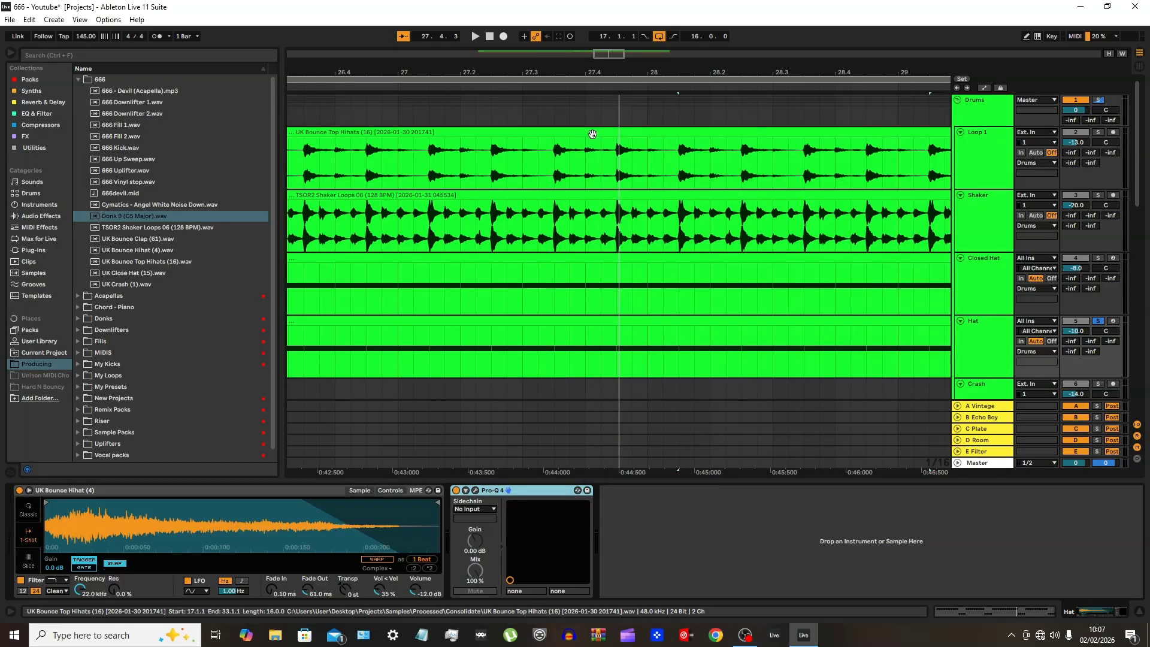
Collapse the Drums group to bring the Kick & Bass tracks back into view
scroll(797, 311, "down", 5)
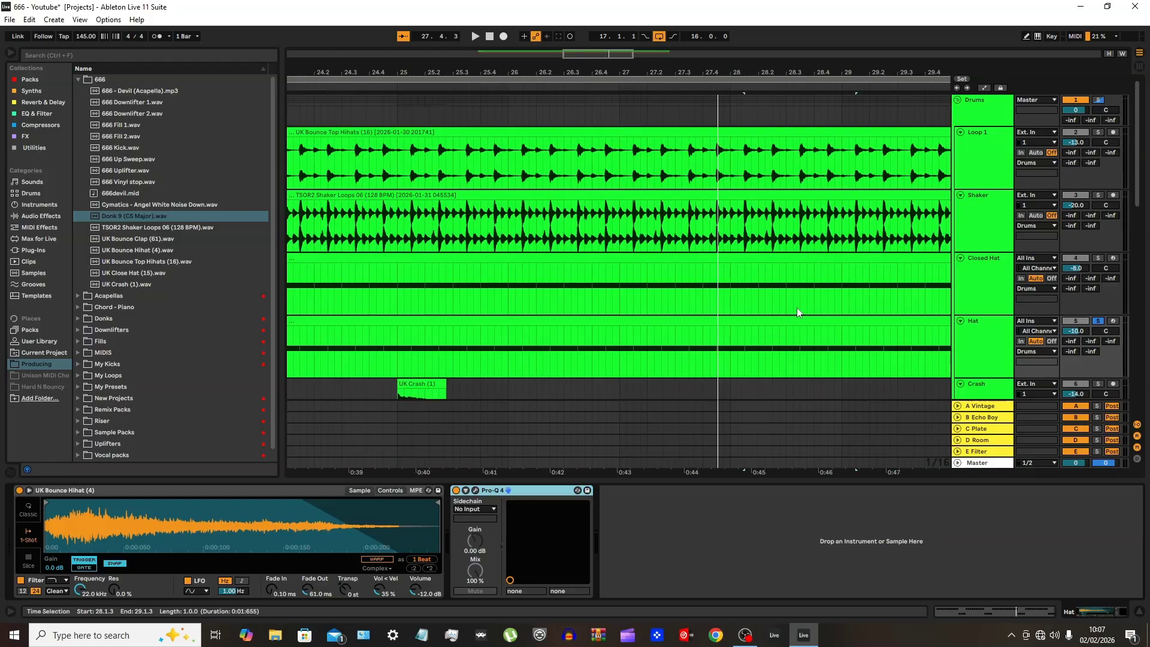
scroll(756, 318, "down", 2)
scroll(927, 268, "up", 3)
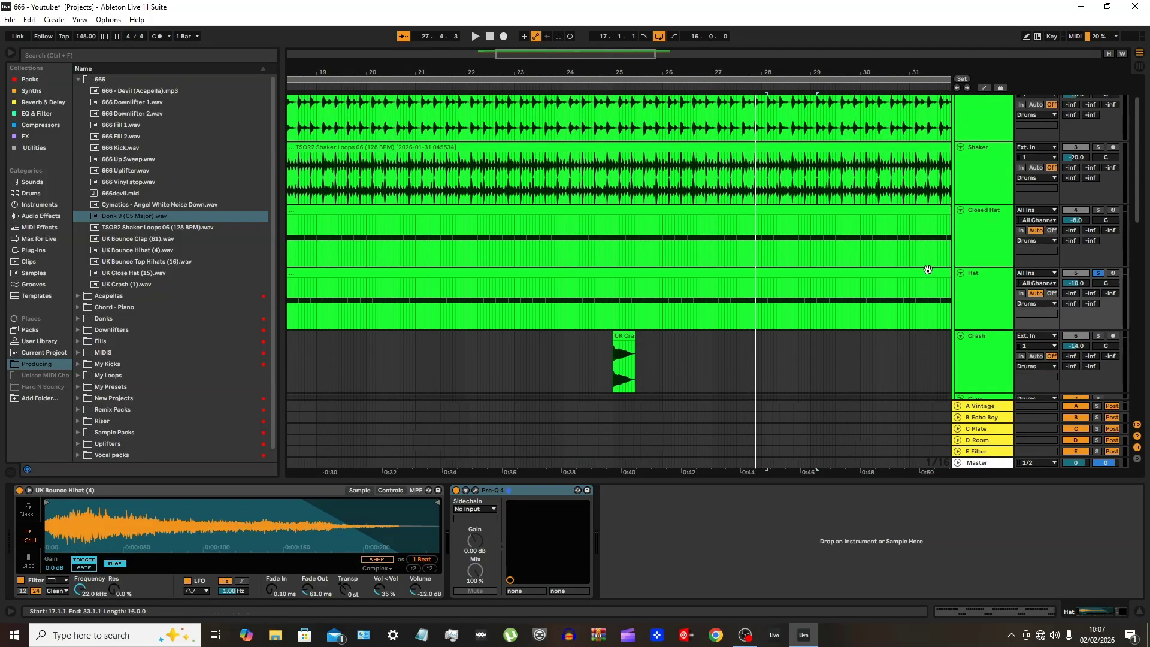
left_click(958, 100)
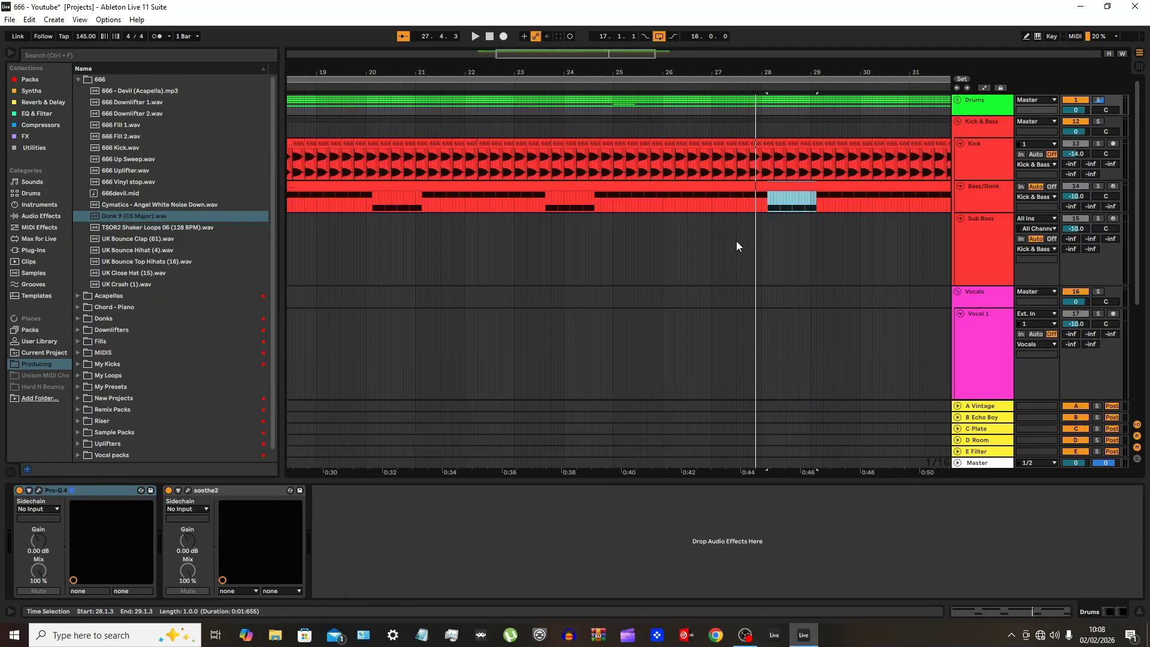
Look through the Kick, Sub Bass and Bass/Donk device chains and examine the Kickstart 2 ducking curve on Bass/Donk
left_click(972, 166)
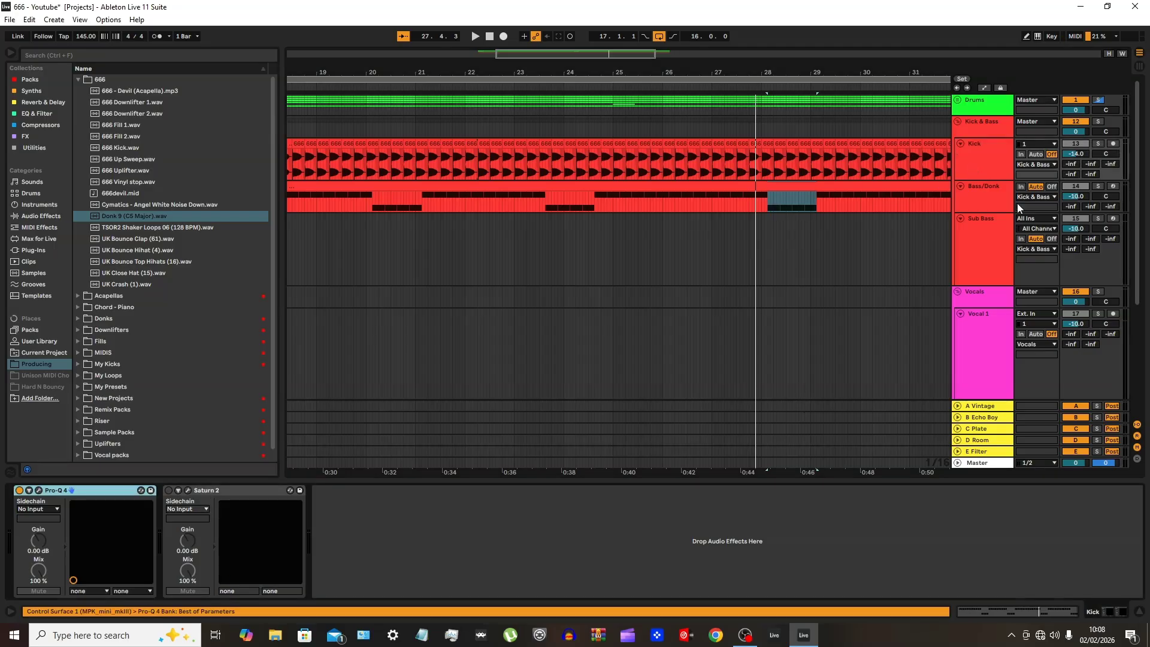
left_click(975, 246)
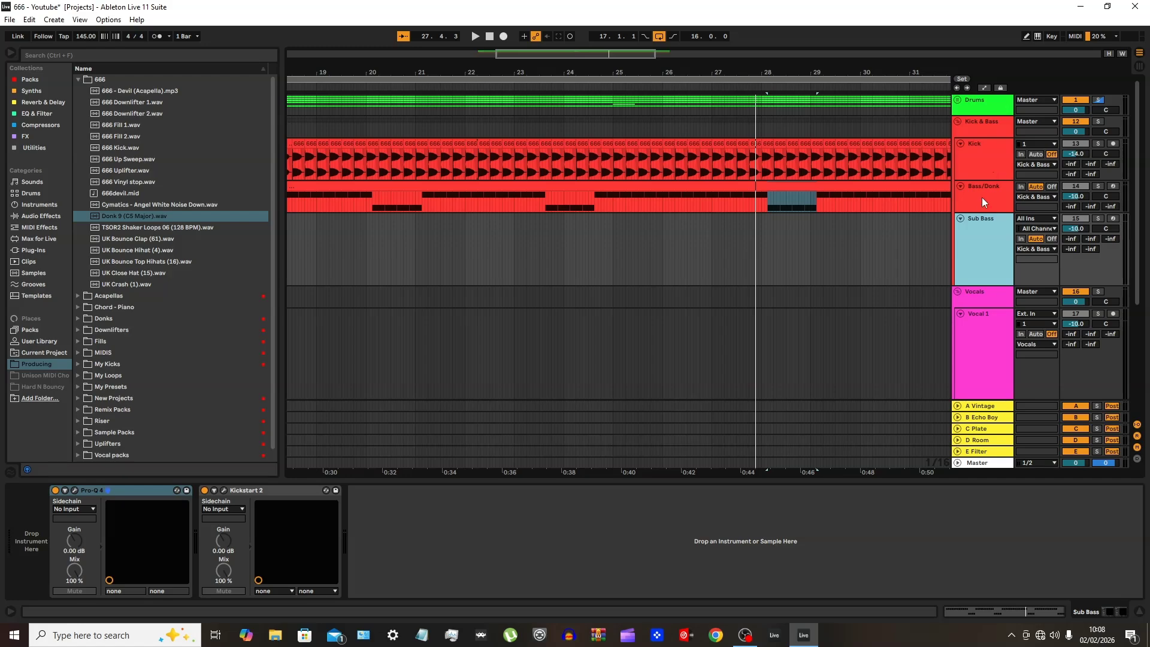
left_click(983, 199)
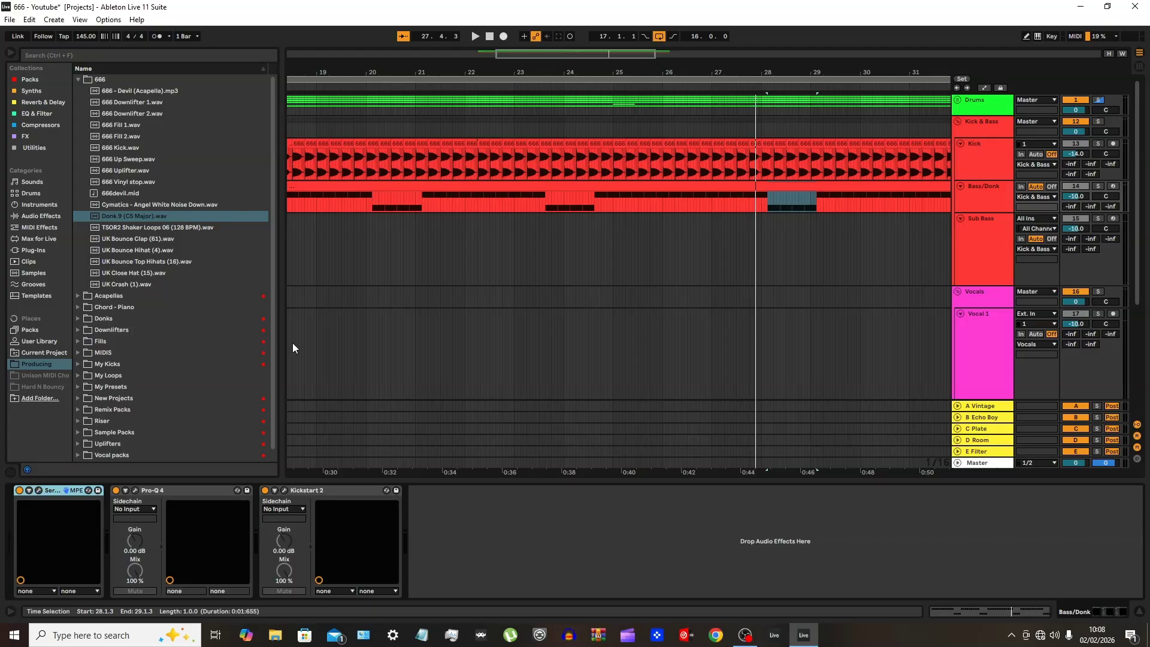
left_click(283, 491)
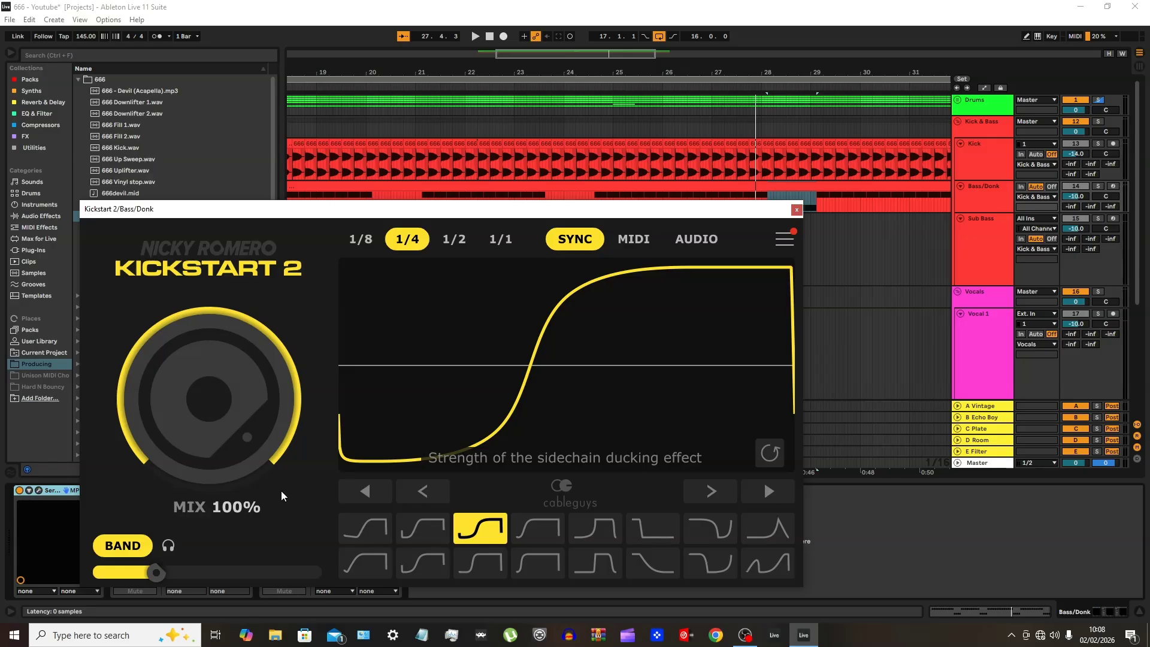
left_click(796, 209)
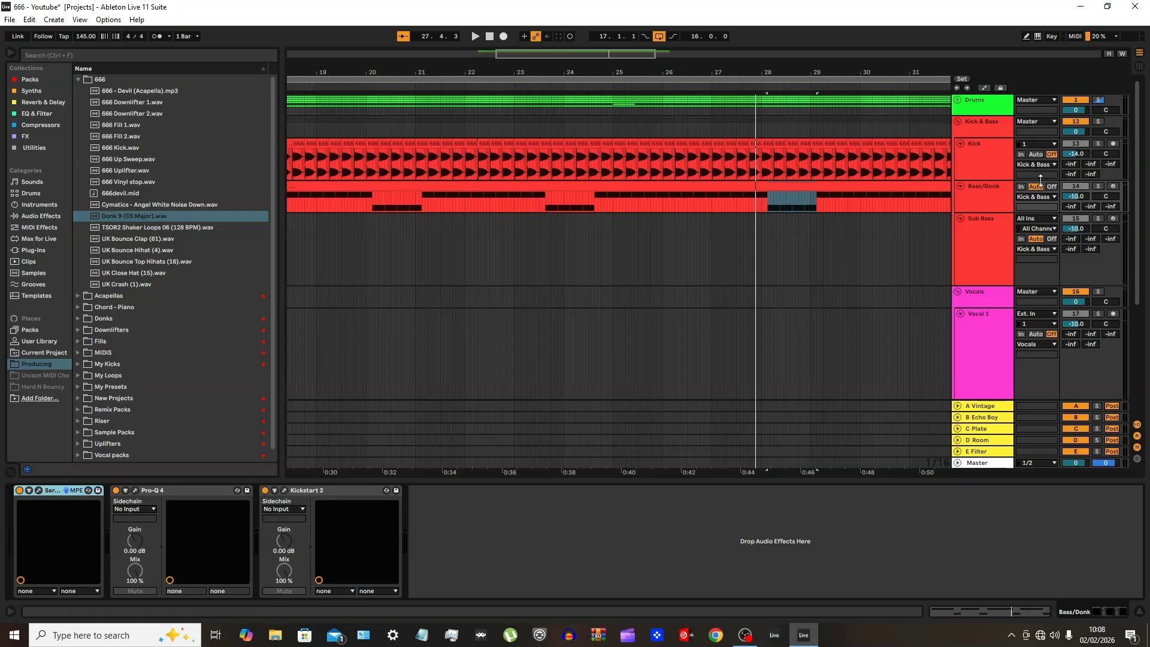
Set the Bass/Donk Kickstart 2 sidechain input to Kick, and reopen the plugin to view its curve during playback
left_click(278, 510)
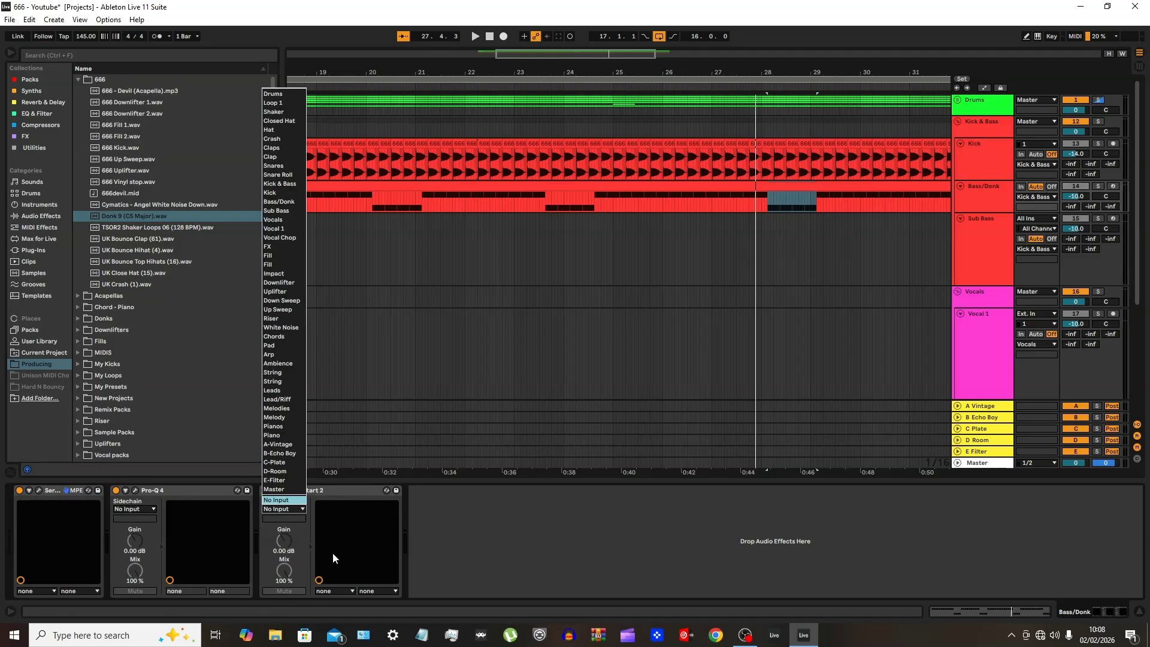
left_click(277, 193)
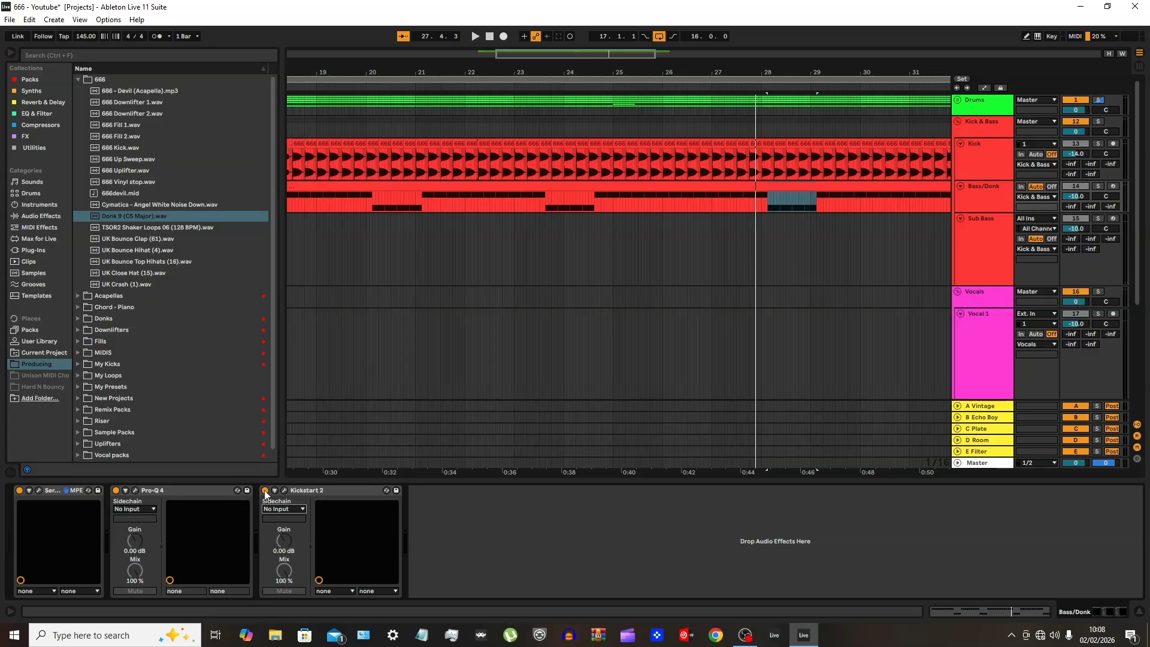
left_click(284, 490)
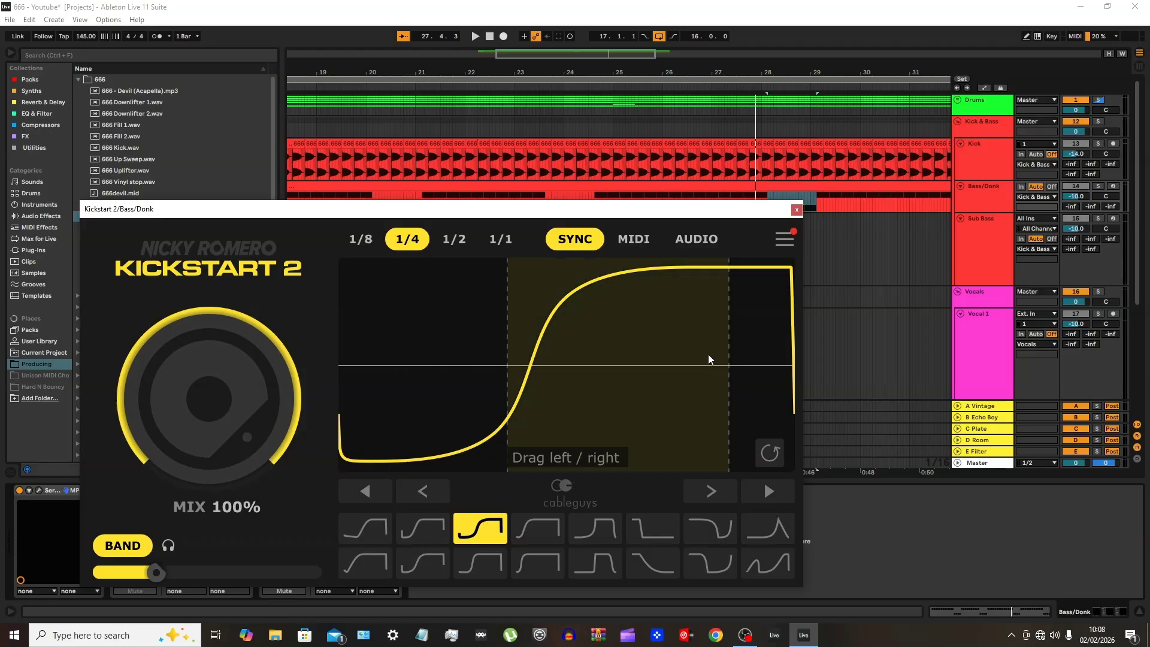
key("space")
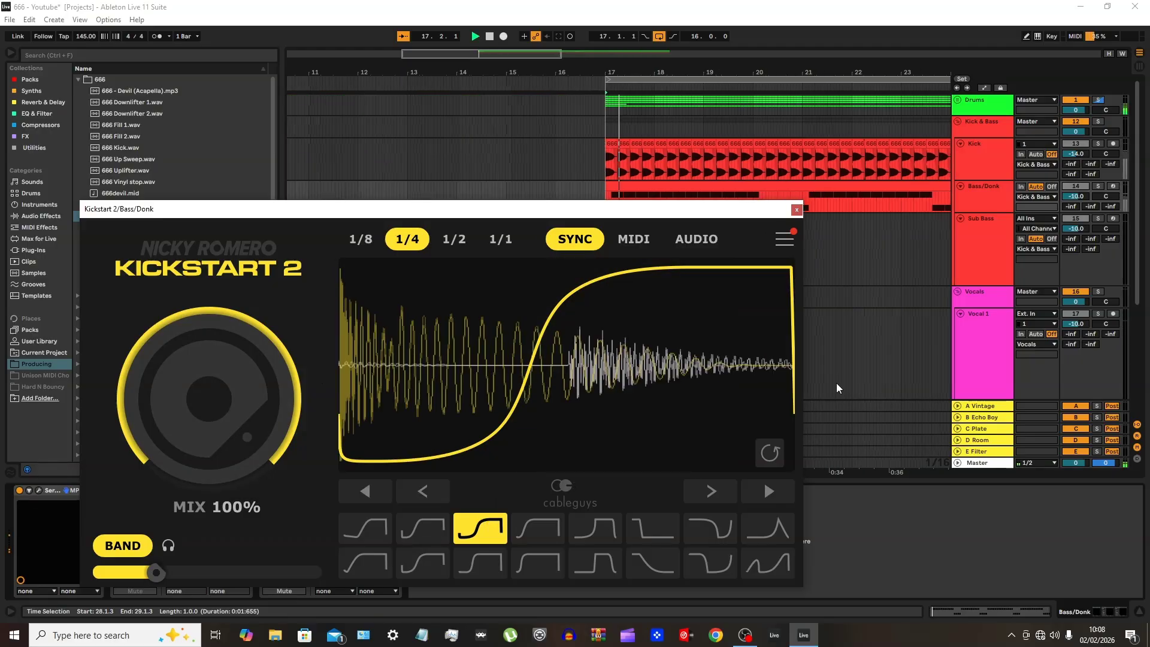
Switch the solo from the Drums group to the Kick & Bass group and restart playback
key("space")
left_click(1100, 100)
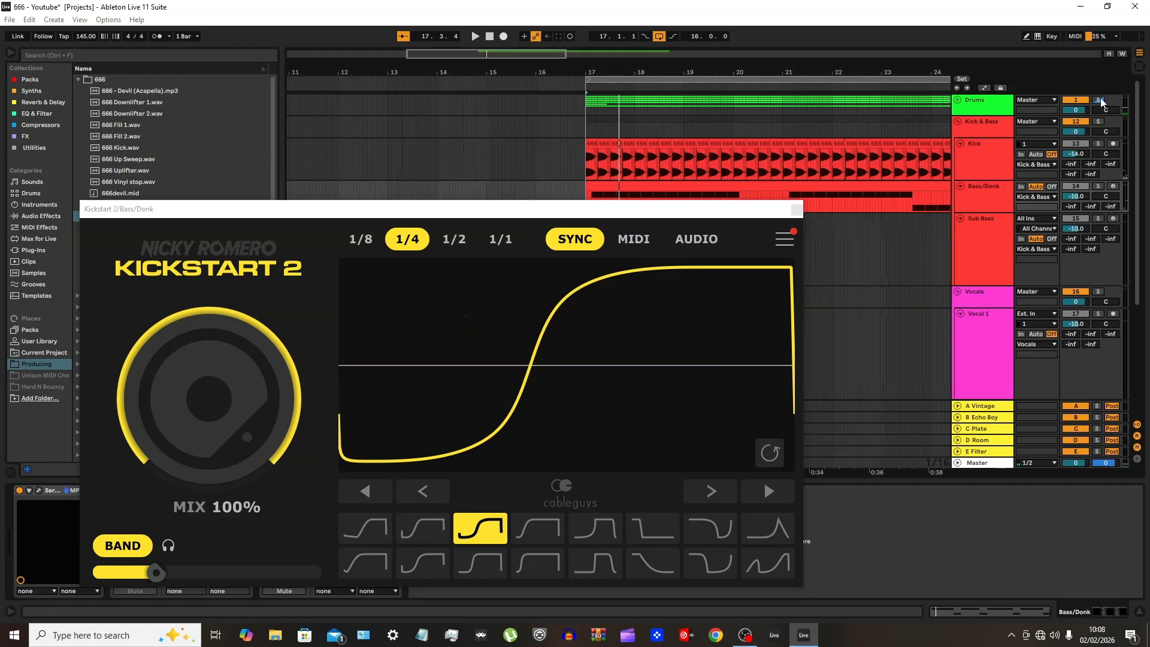
left_click(1101, 101)
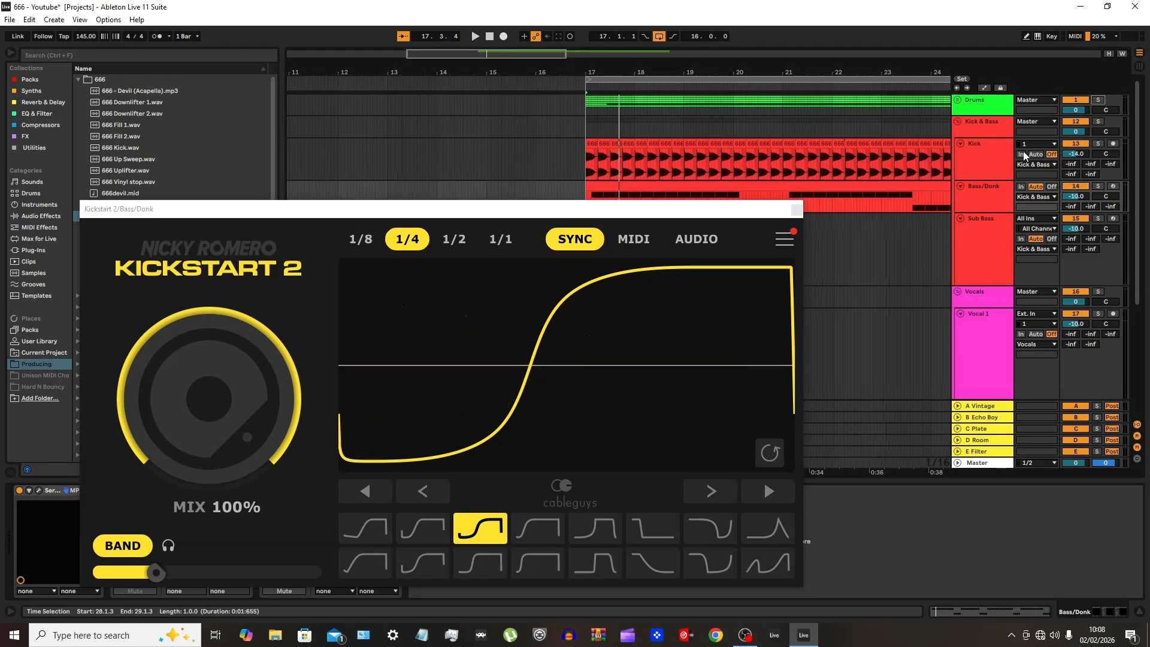
key("space")
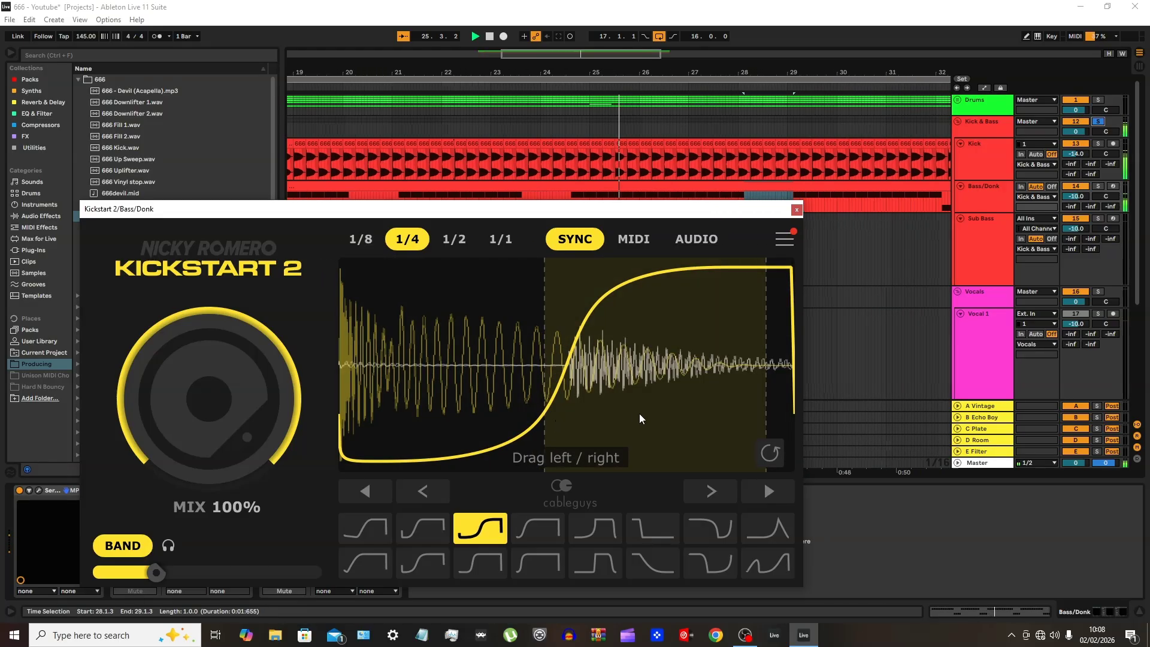
Apply the steeper S-shaped ducking curve in Kickstart 2, shift its rise to the start of the donk, and close the plugin
left_click(491, 565)
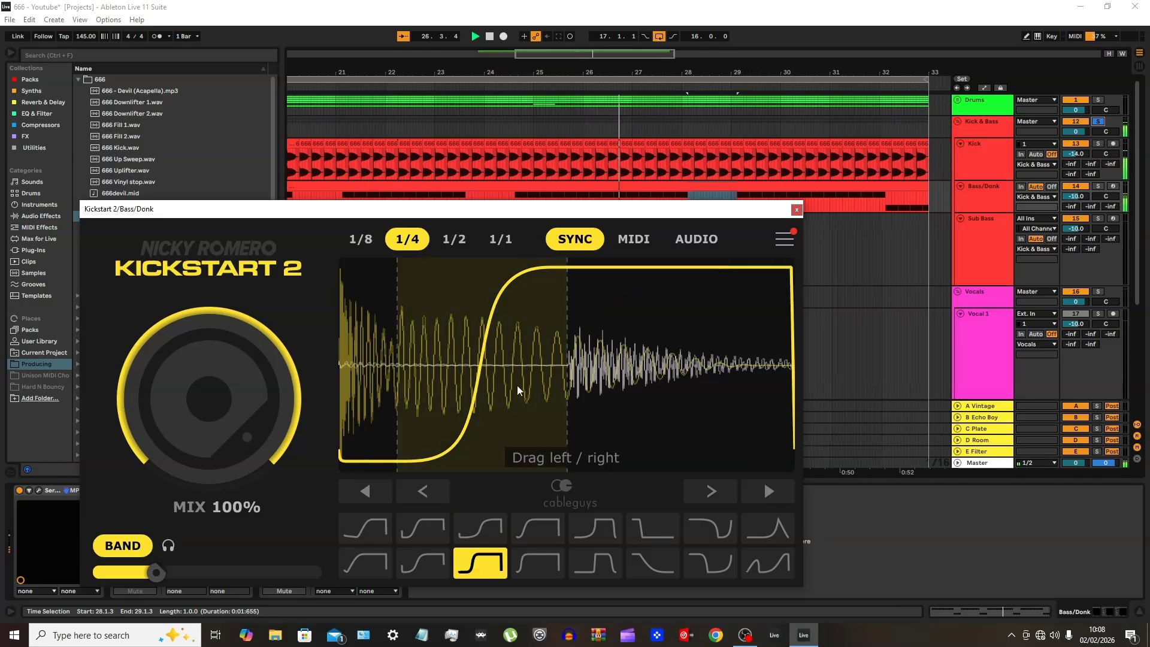
left_click_drag(557, 387, 602, 382)
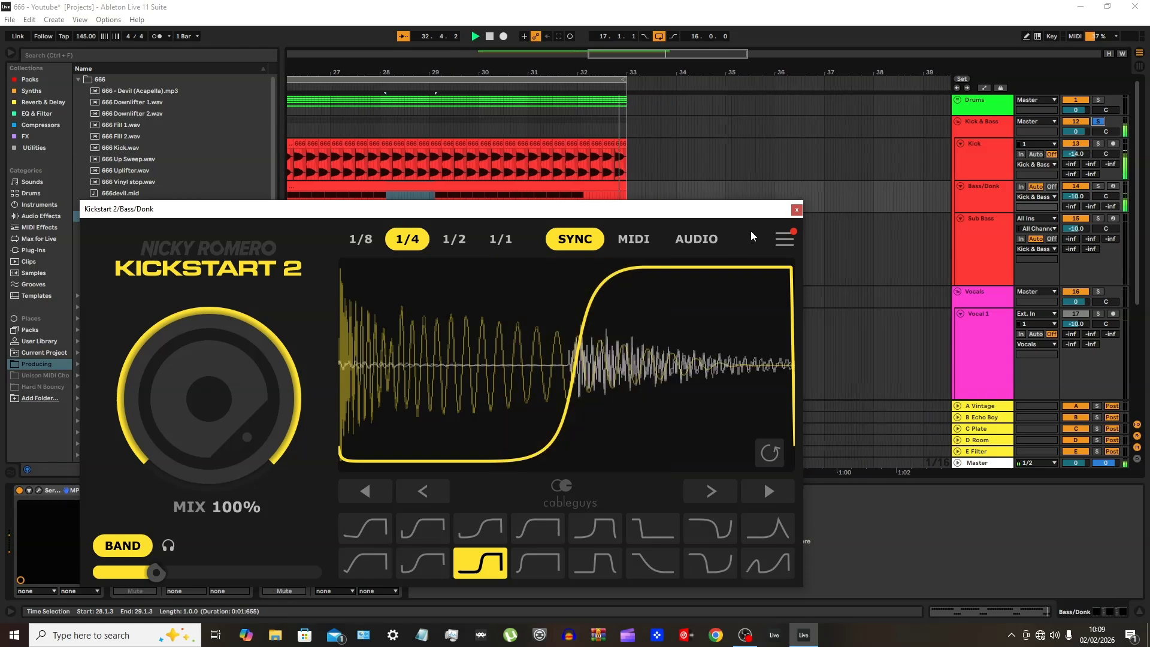
left_click(797, 210)
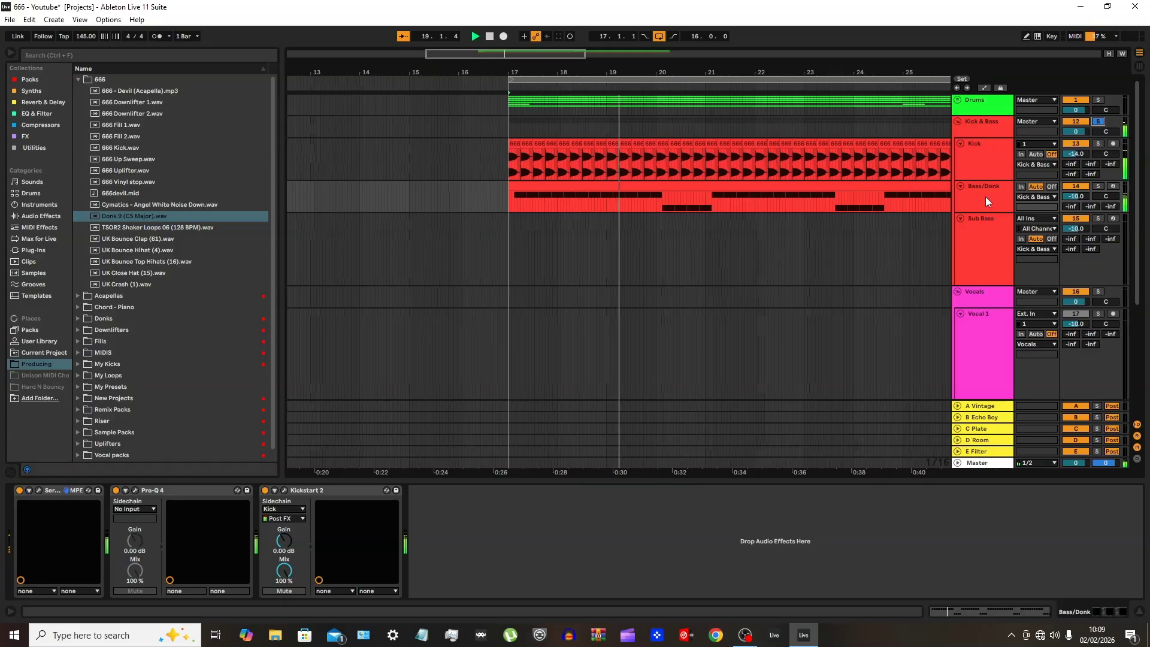
Add the PSYSCOPE utility to the Bass/Donk track, set its sidechain input to Kick, and play to compare both waveforms
left_click(33, 148)
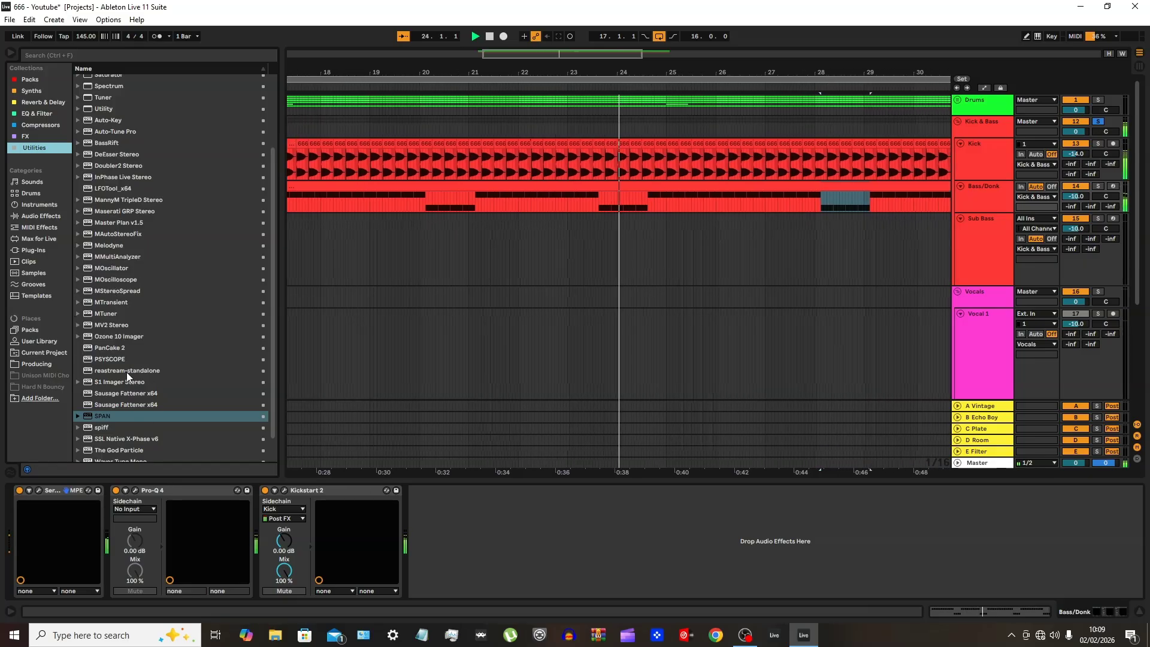
scroll(148, 367, "down", 2)
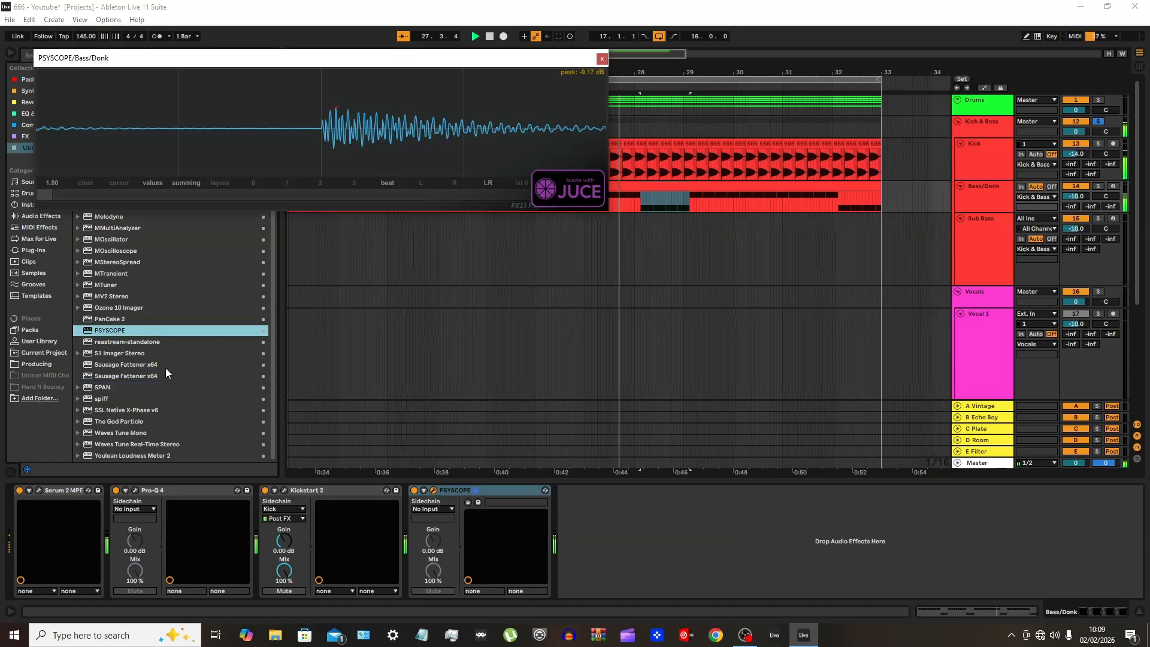
left_click(436, 509)
left_click(426, 191)
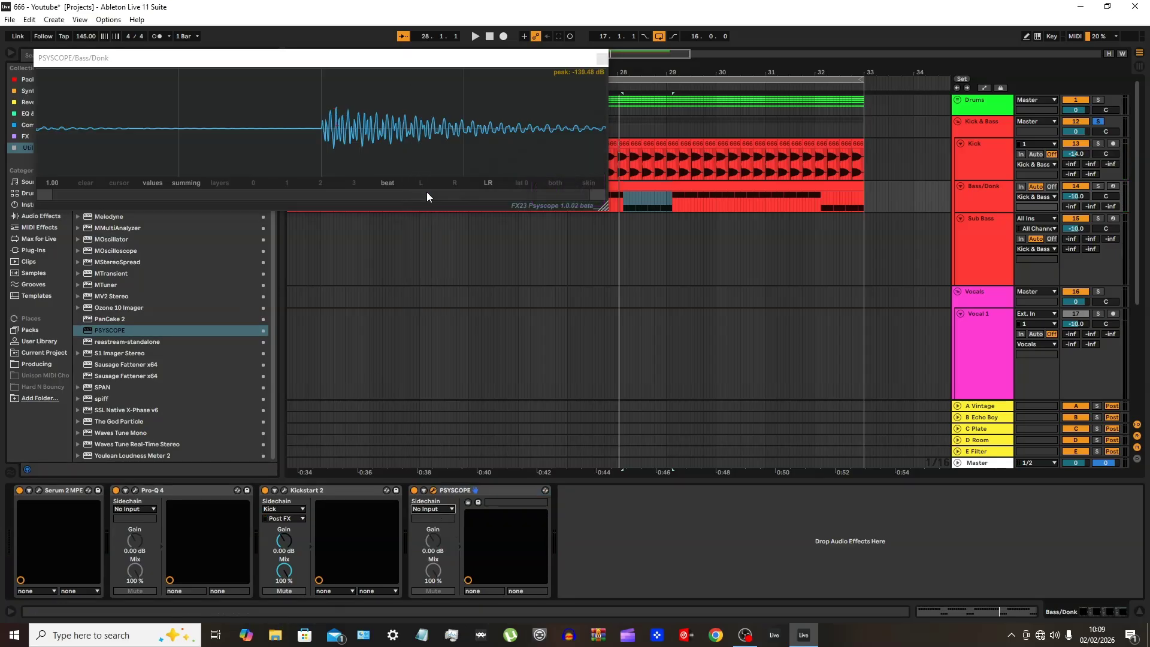
key("space")
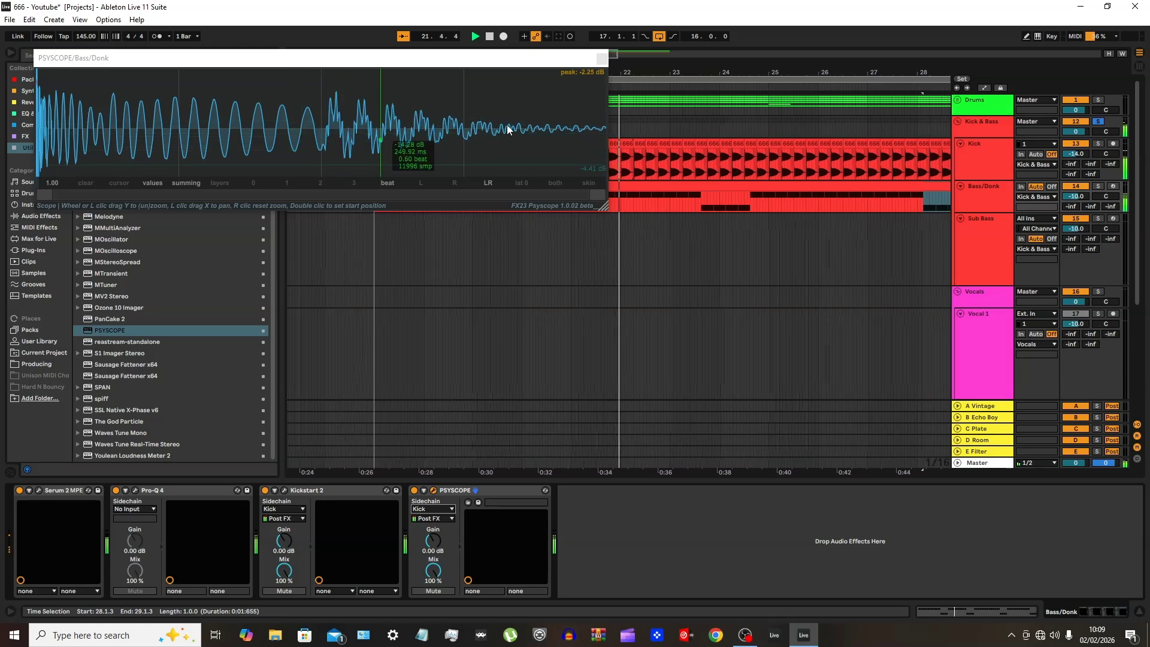
Close PSYSCOPE and delete it from the Bass/Donk device chain
left_click(602, 59)
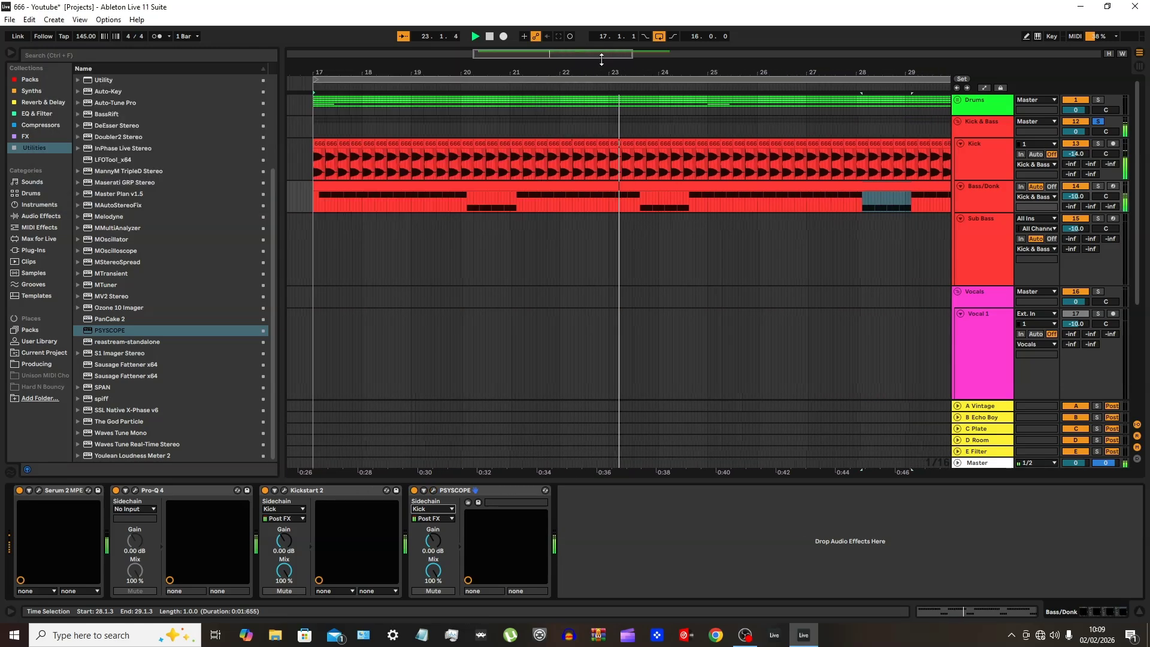
left_click(456, 511)
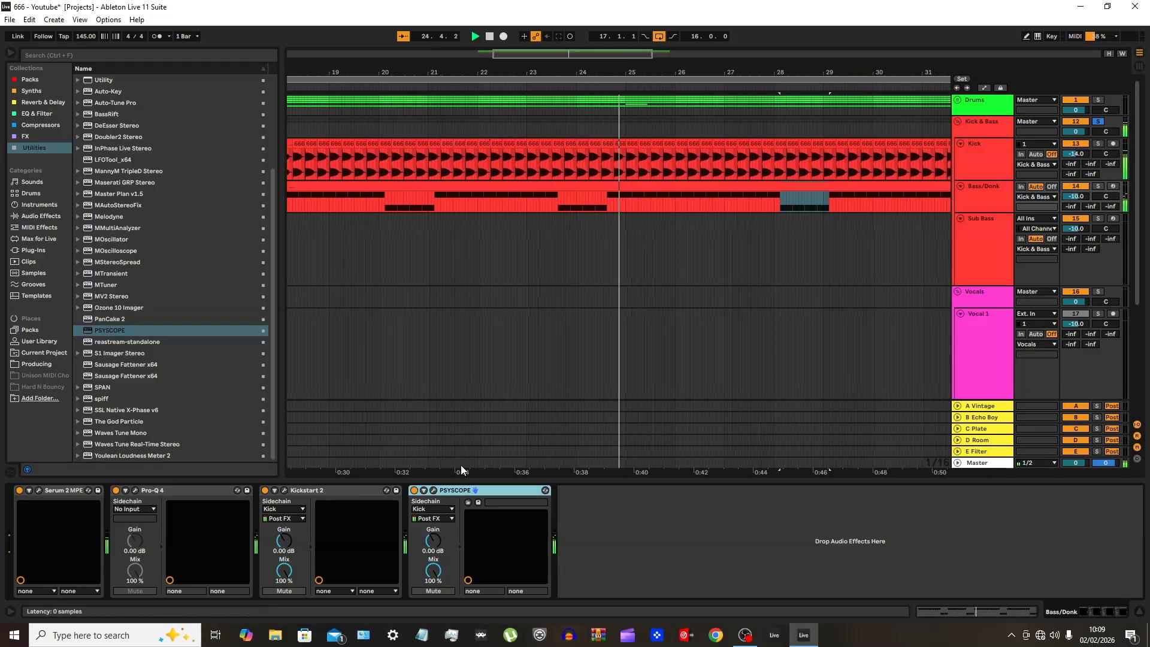
key("Delete")
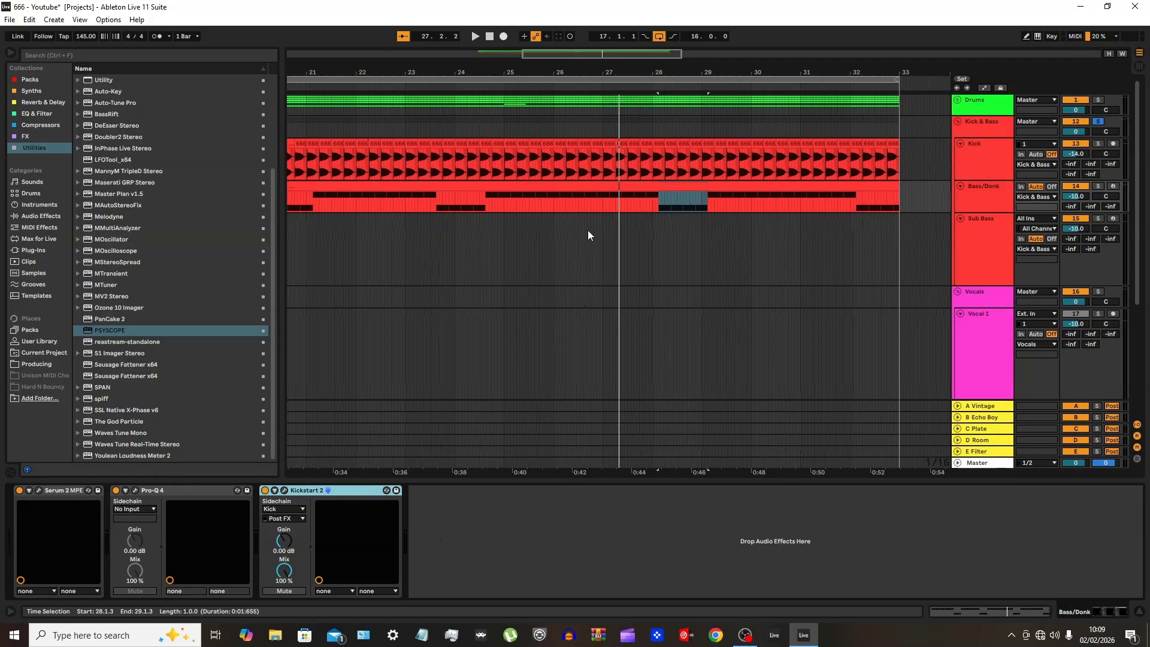
Copy the whole 16-bar Bass/Donk clip onto the Sub Bass track, starting at 17.1.2
scroll(587, 231, "down", 3)
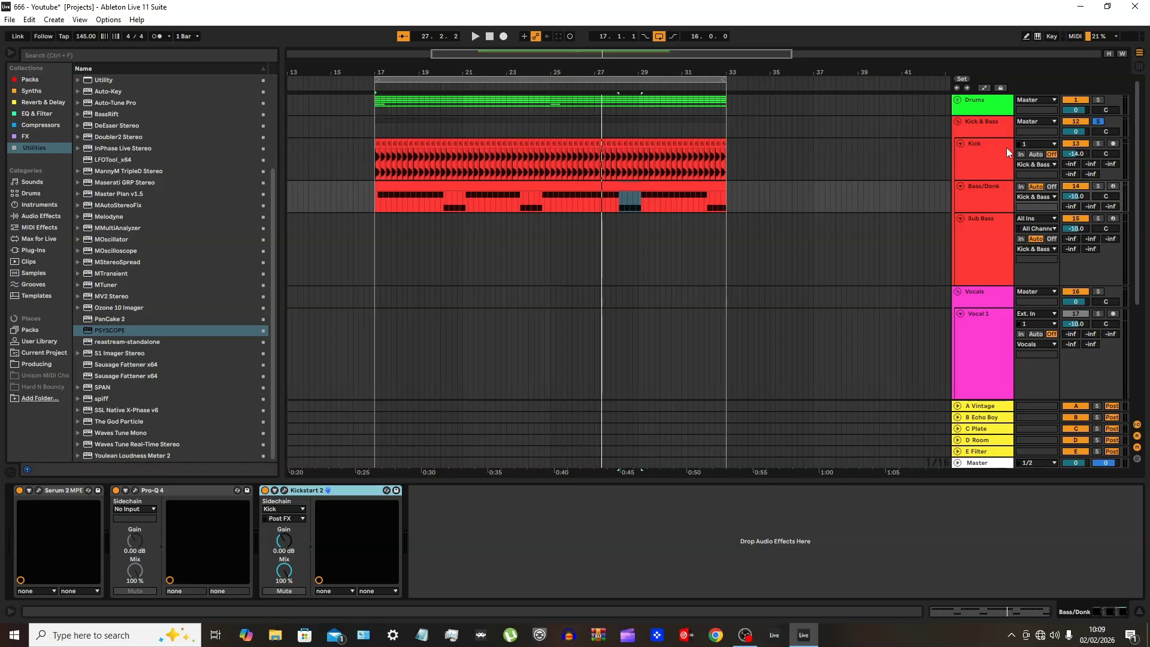
left_click(559, 195)
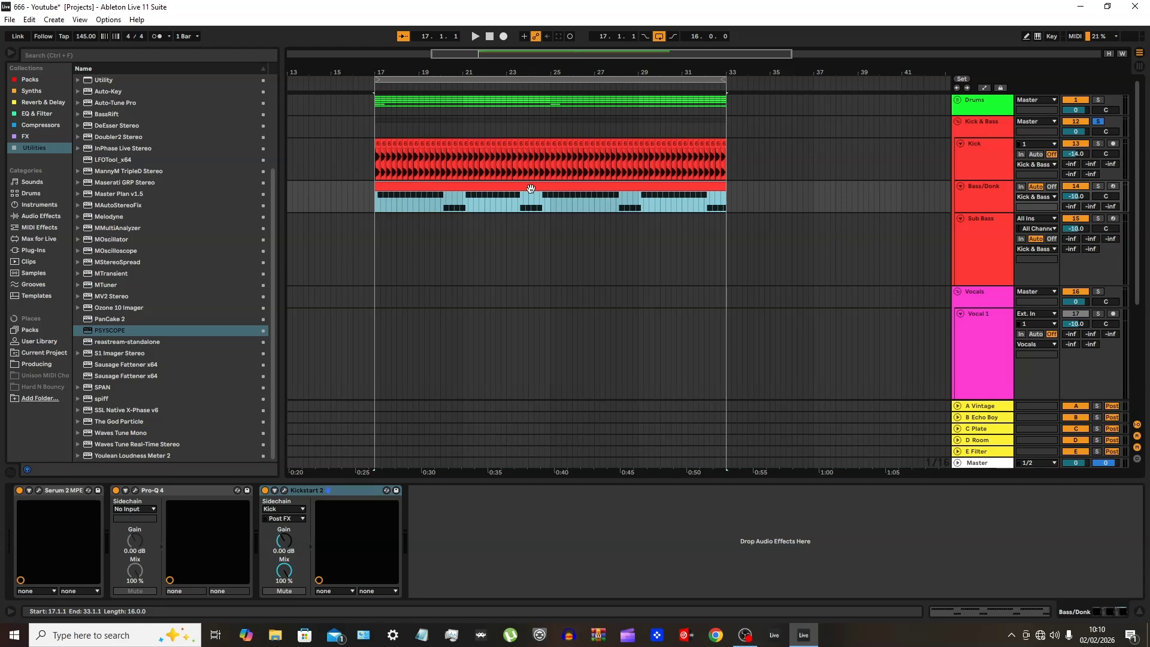
left_click_drag(531, 187, 532, 221)
scroll(383, 286, "up", 5, "ctrl")
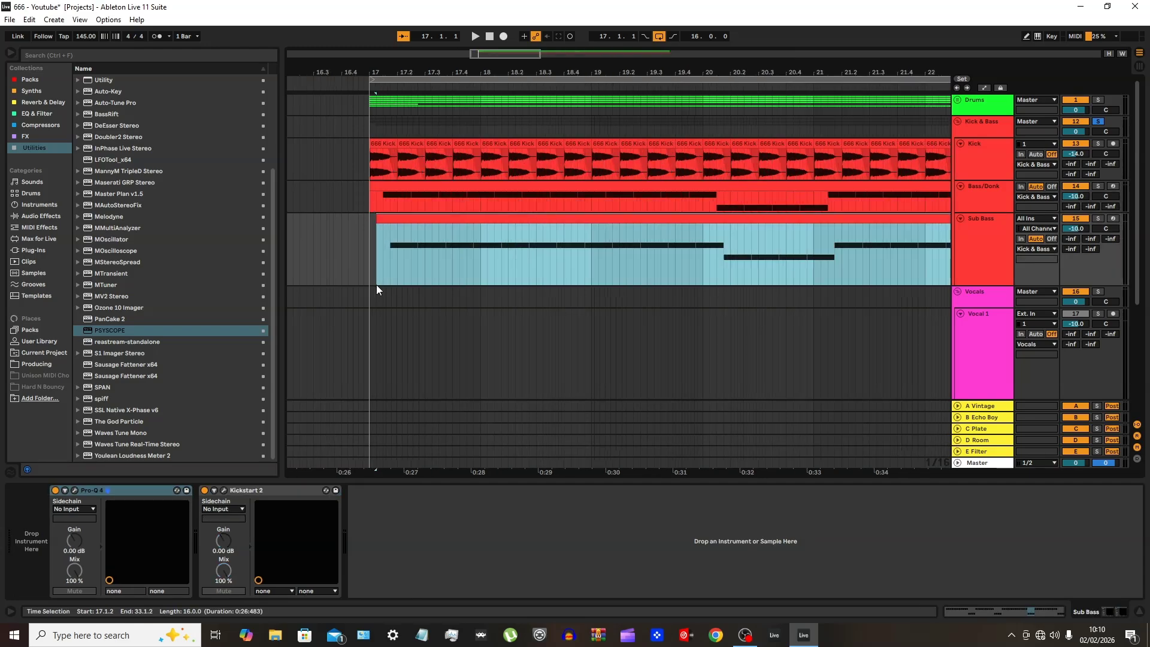
Nudge the copied Sub Bass clip back to start at 17.1.1 and select the Sub Bass track
key("Left")
double_click(979, 236)
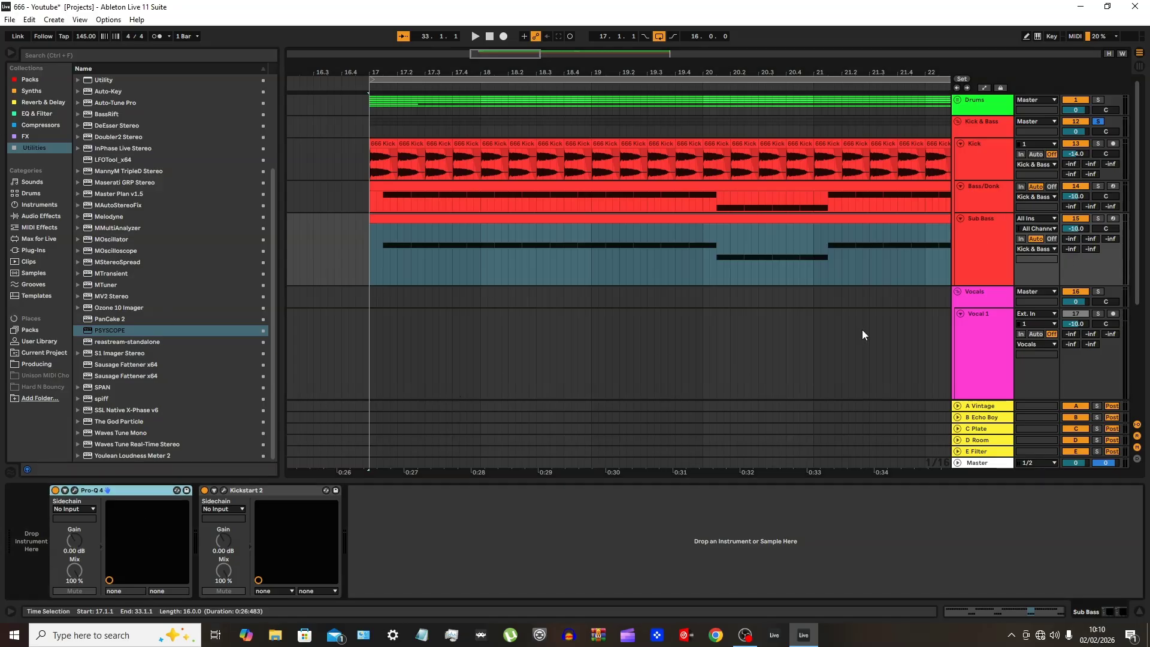
Open Pro-Q 4 on the Bass/Donk track, examine its low-cut and high-cut bands during playback, and close it
left_click(998, 195)
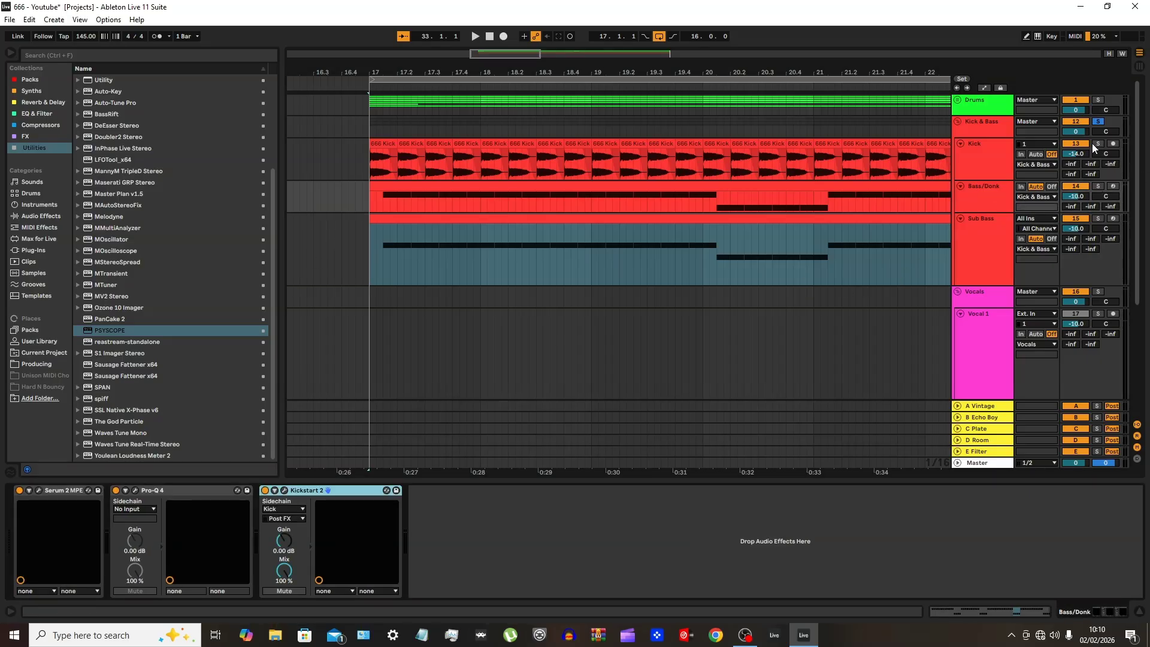
key("space")
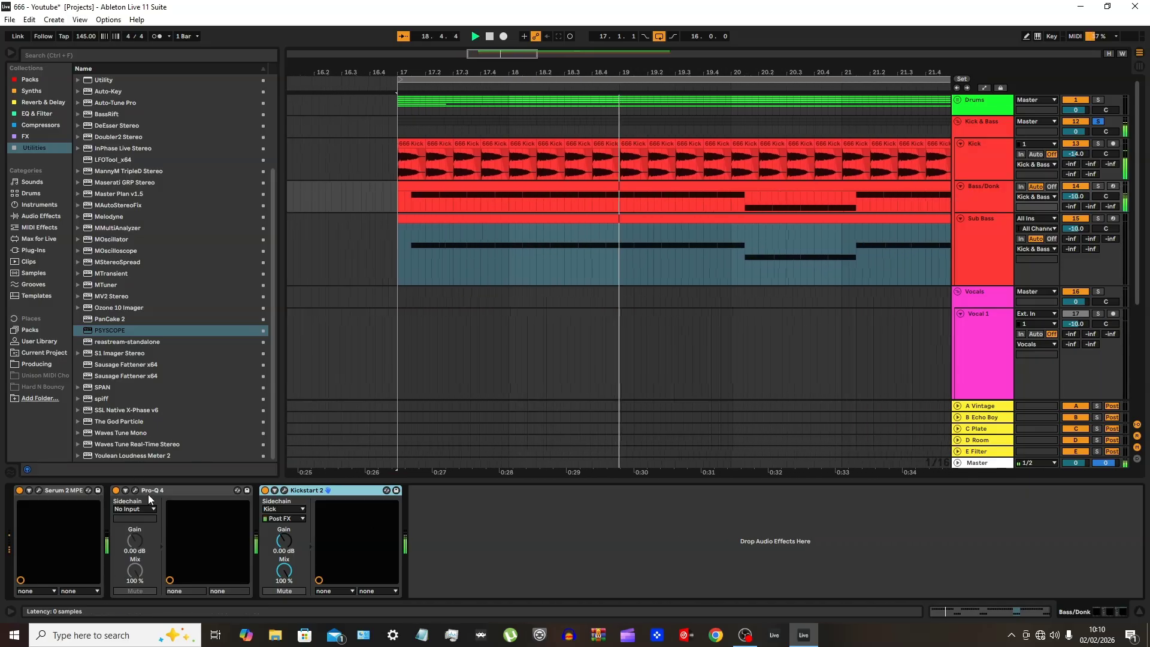
key("space")
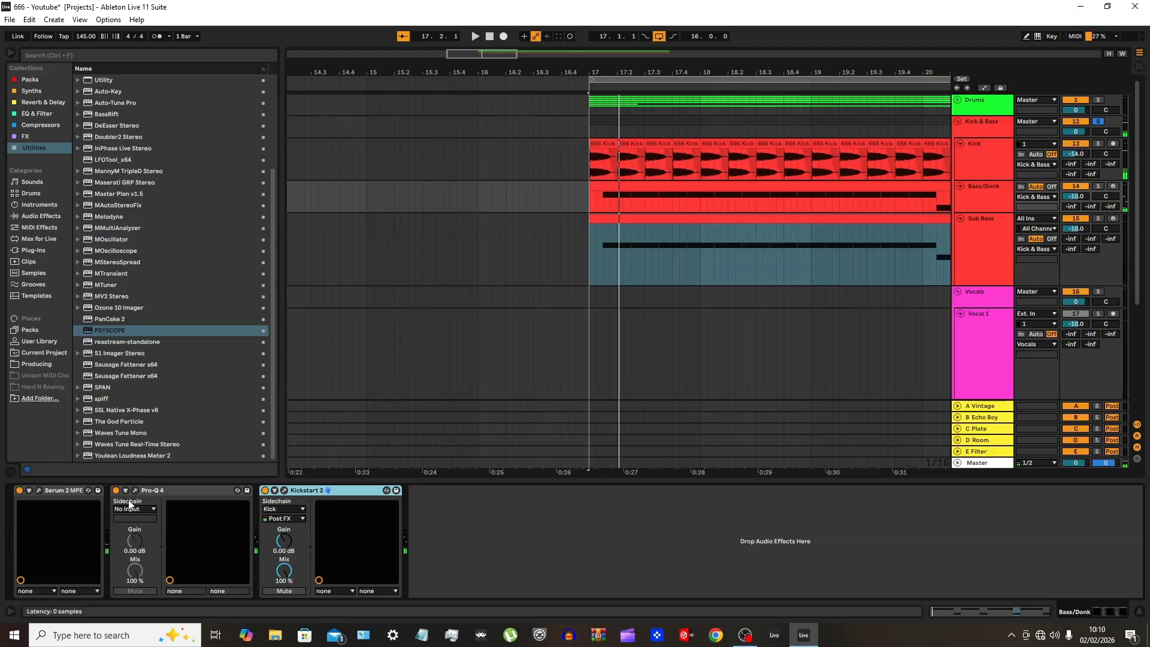
left_click(135, 490)
mouse_move(226, 336)
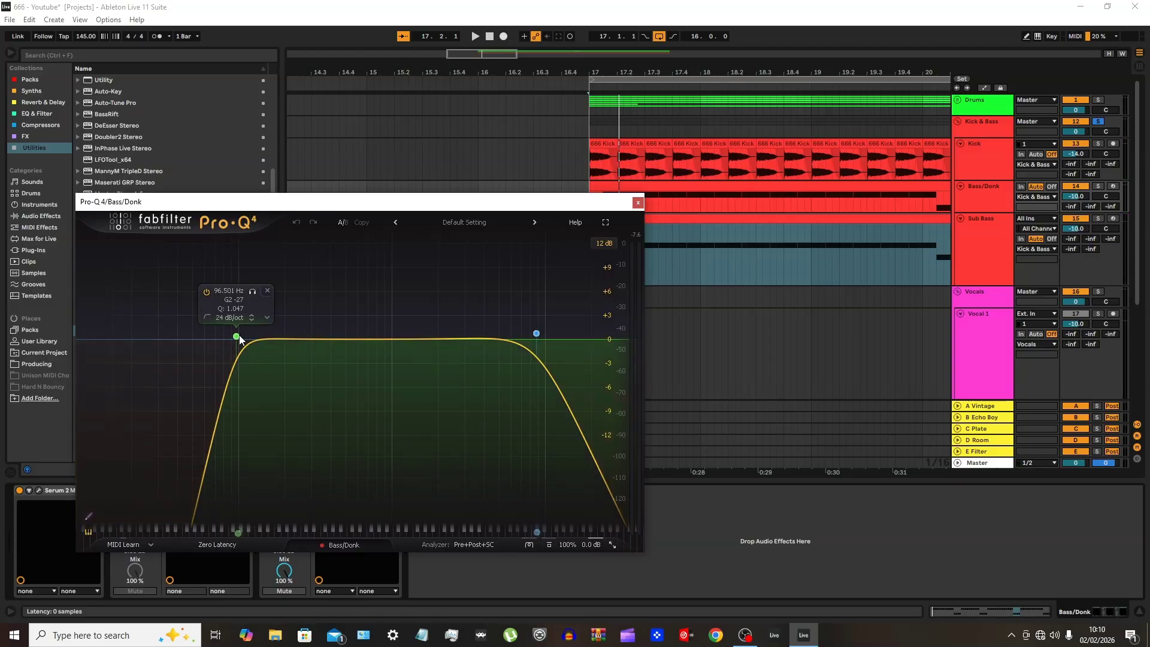
mouse_move(535, 335)
key("space")
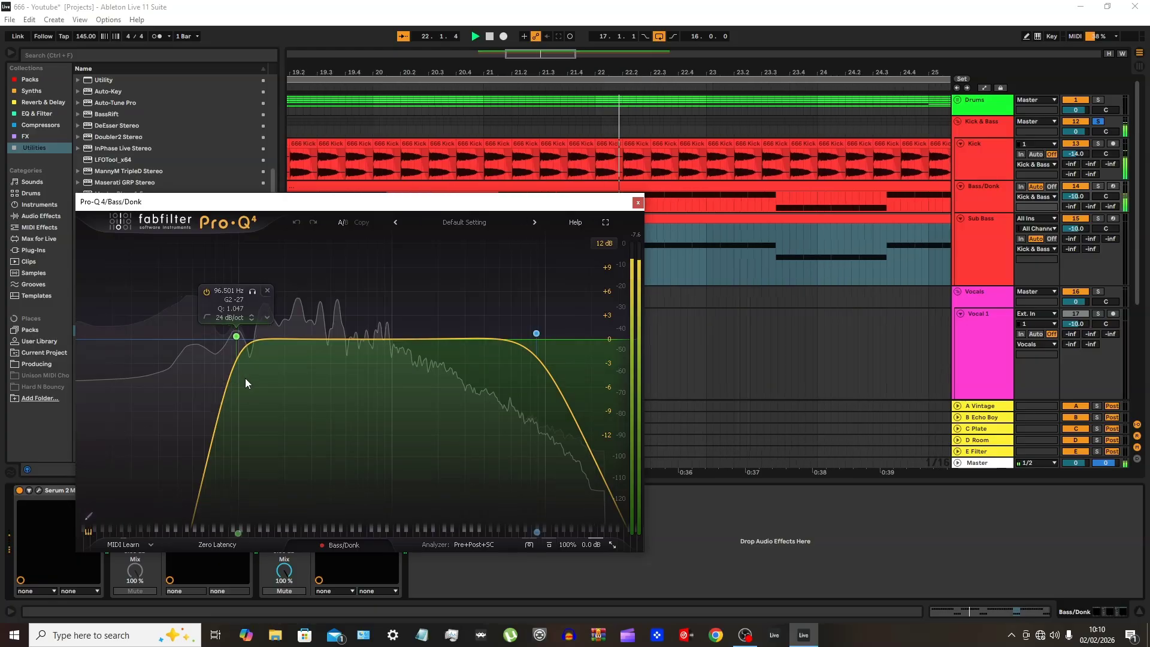
left_click(638, 203)
Load the Serum 2 synth onto the Sub Bass track
left_click(964, 238)
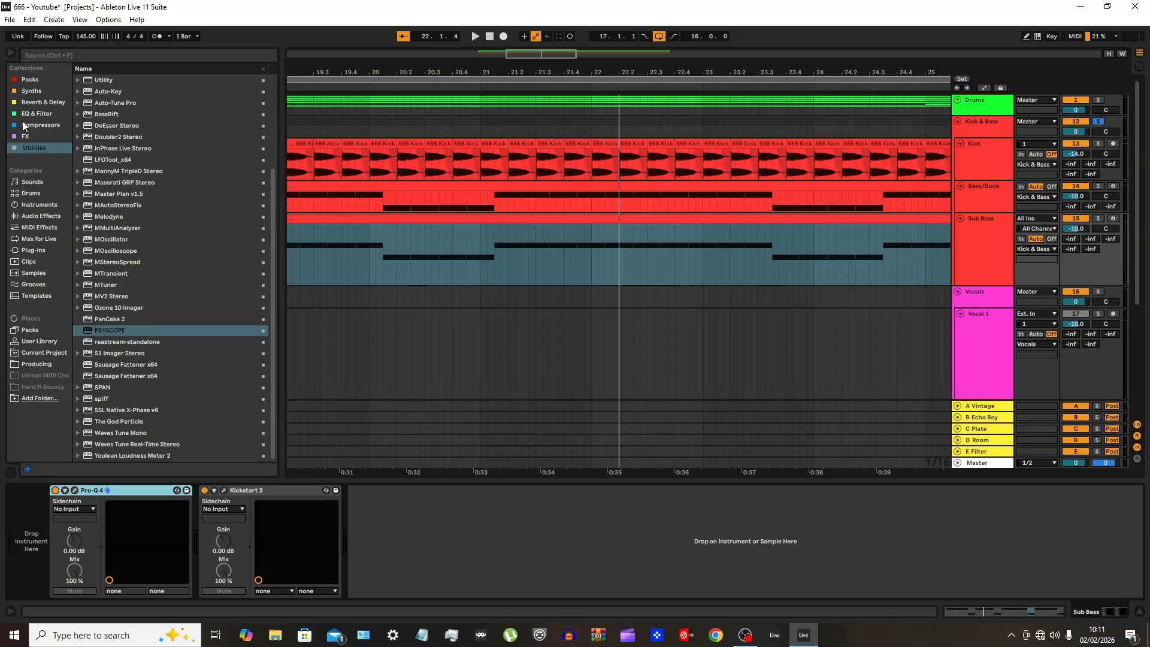
left_click(32, 91)
left_click(103, 252)
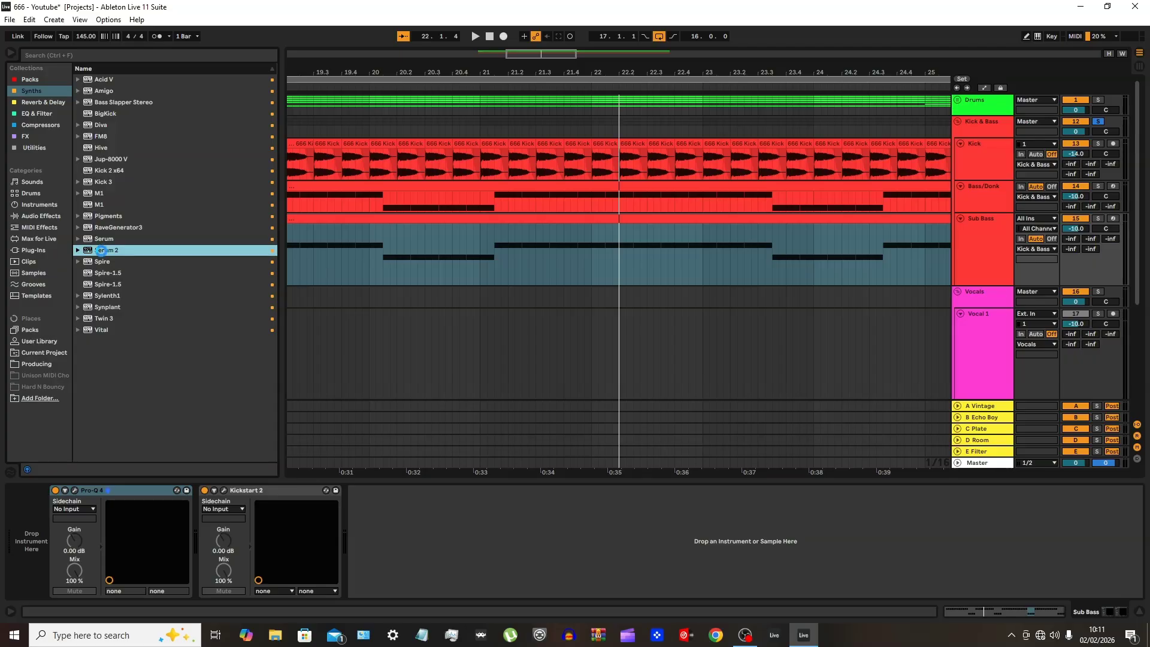
double_click(101, 251)
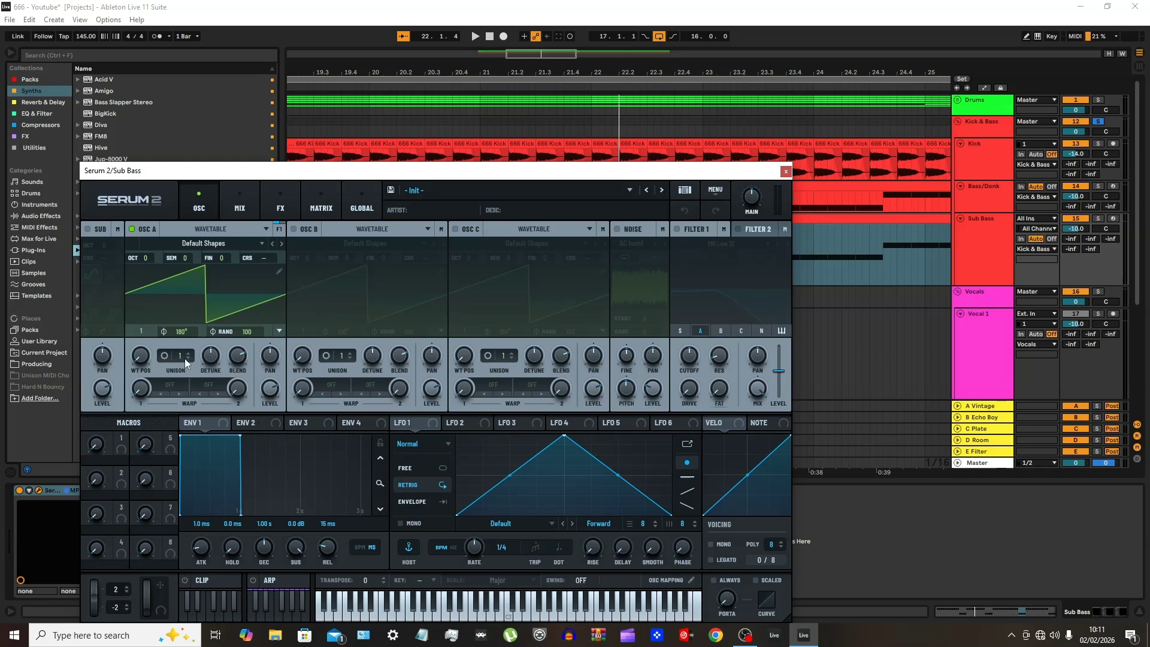
Set Osc A to 4 unison voices and octave -3, use mono voicing, and enable Filter 1
left_click_drag(182, 355, 193, 419)
left_click_drag(146, 258, 145, 306)
left_click(677, 229)
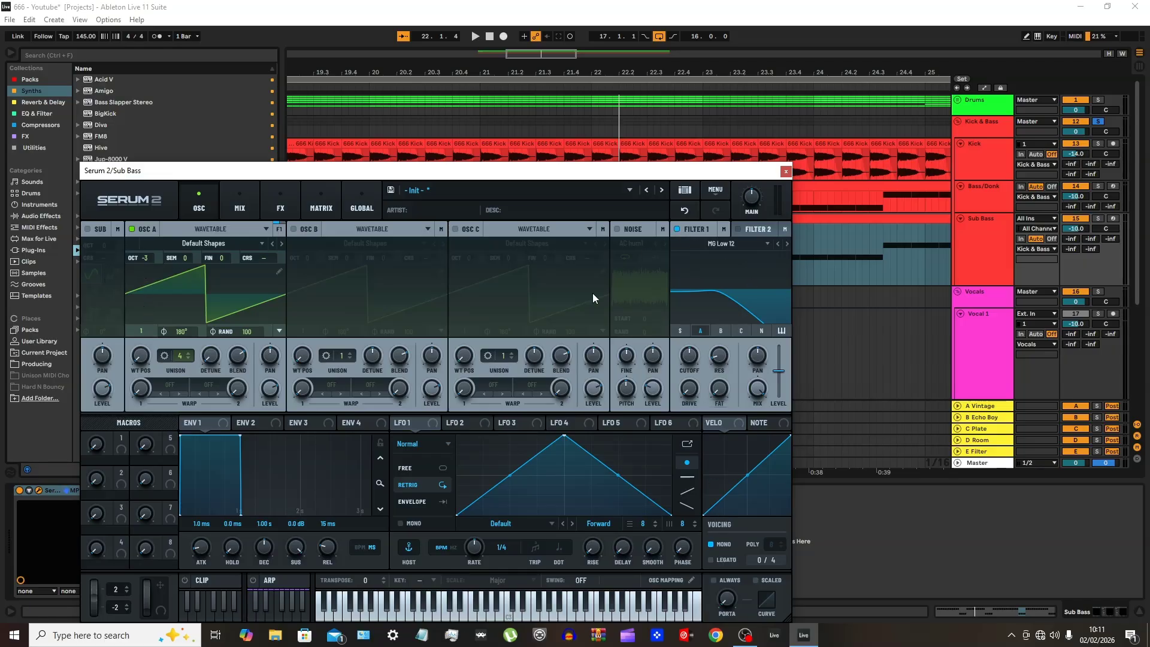
Shape Env 1 with 0 ms attack, 31 ms hold, 617 ms decay and no sustain, and assign it to Filter 1's lowered cutoff
left_click_drag(238, 437, 206, 591)
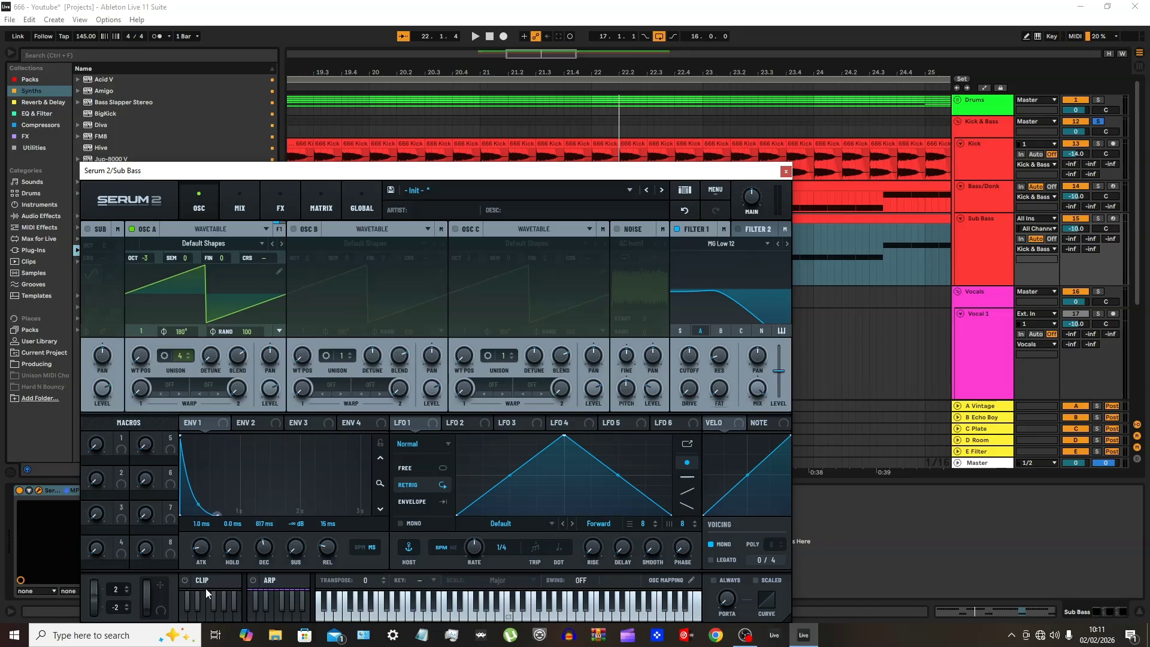
left_click_drag(230, 554, 230, 513)
left_click_drag(694, 358, 662, 448)
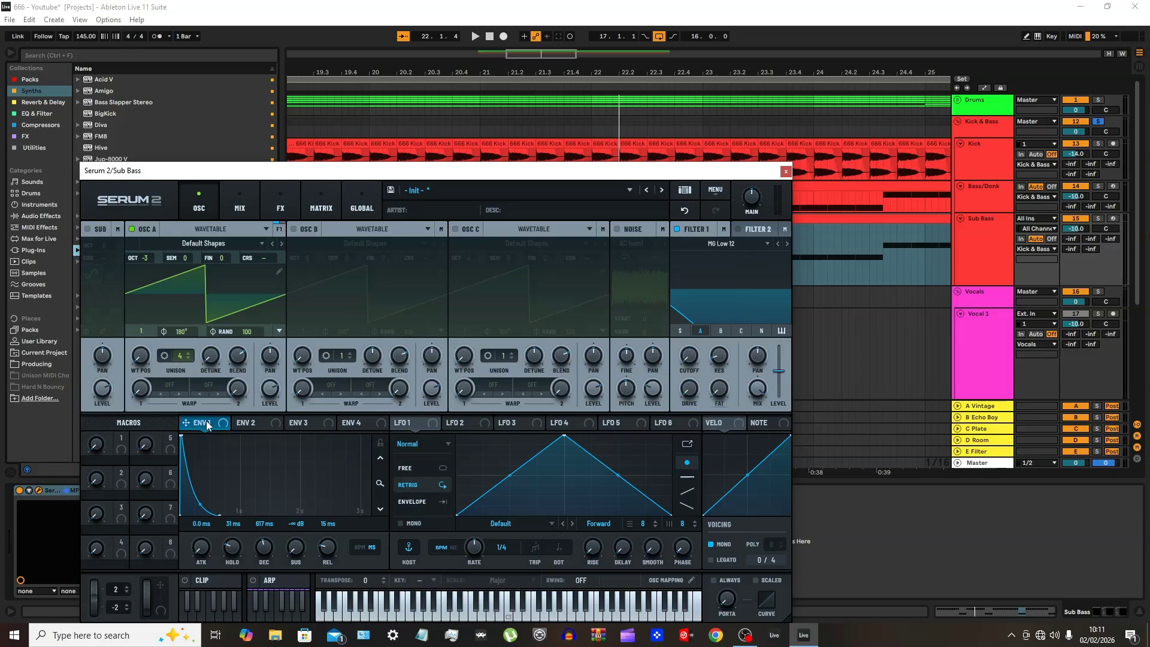
left_click_drag(207, 421, 681, 373)
Play the sub bass soloed, raise Osc A to octave -2, and set the main volume to 67% (-4.0 dB)
key("space")
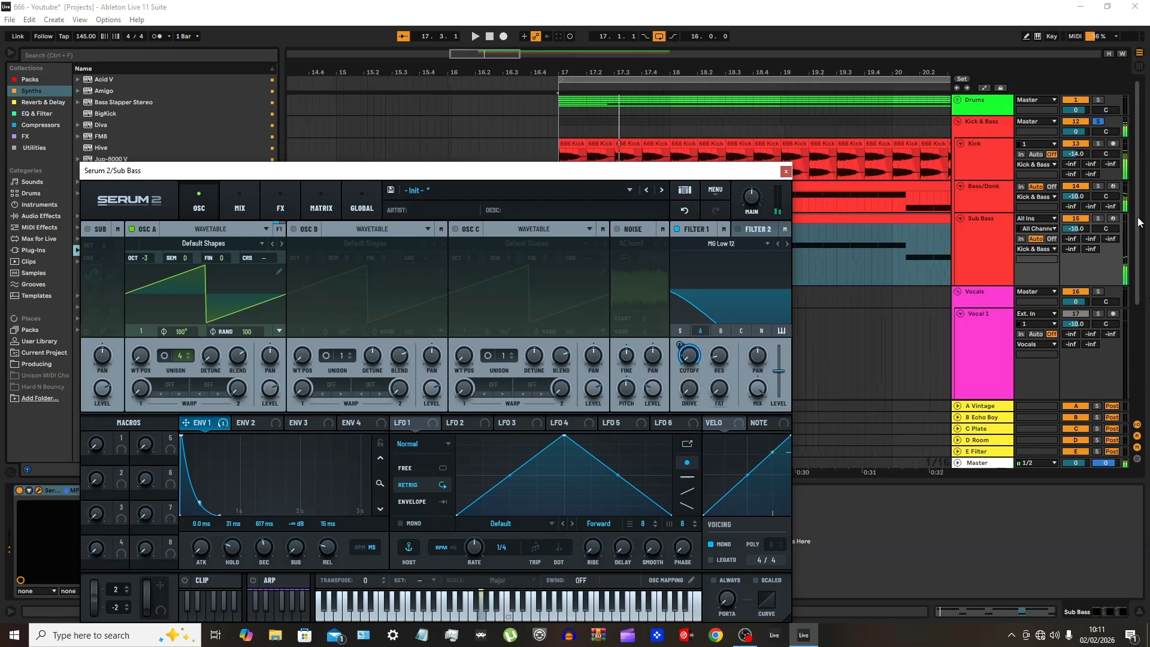
left_click(1102, 218)
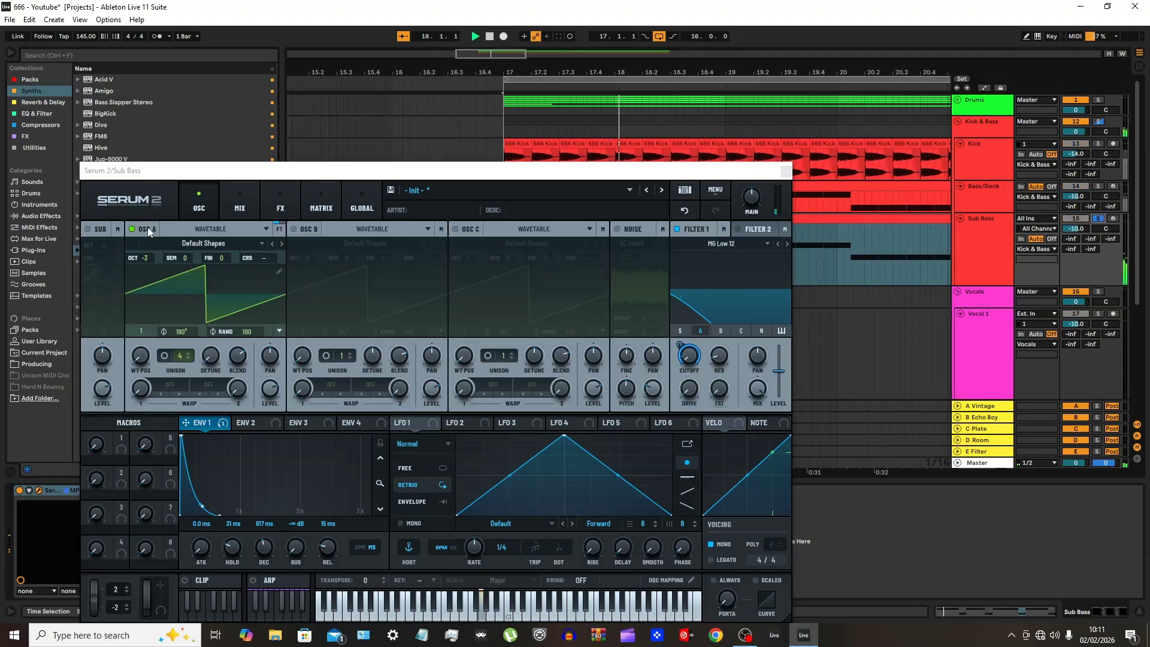
left_click(147, 257)
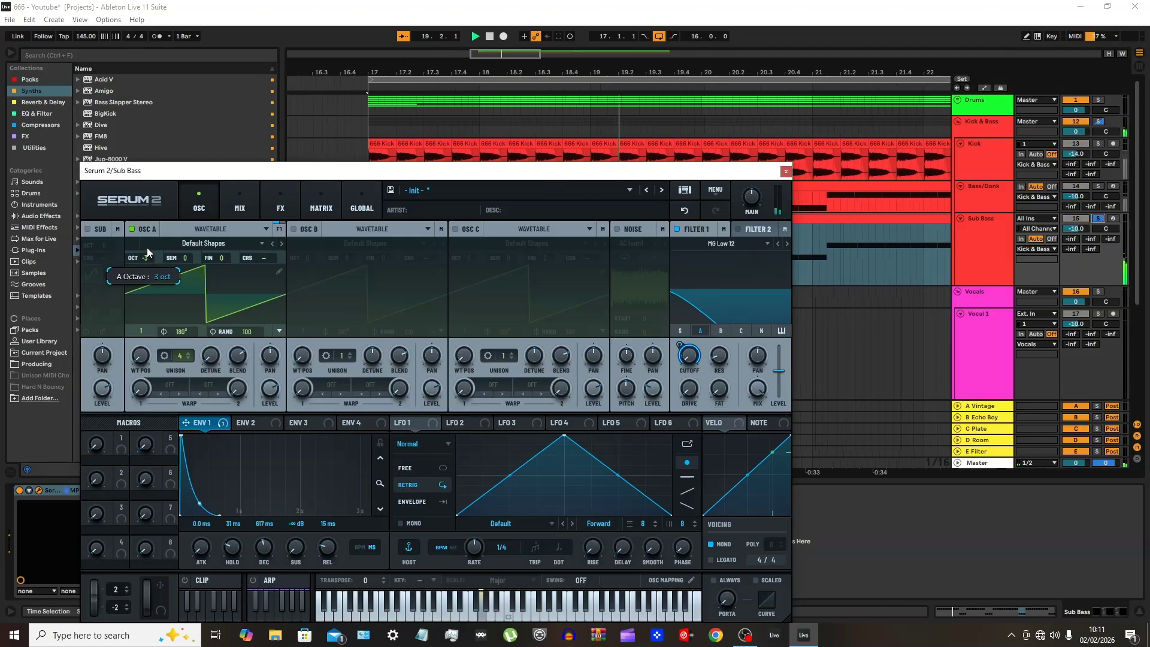
left_click_drag(148, 241, 148, 238)
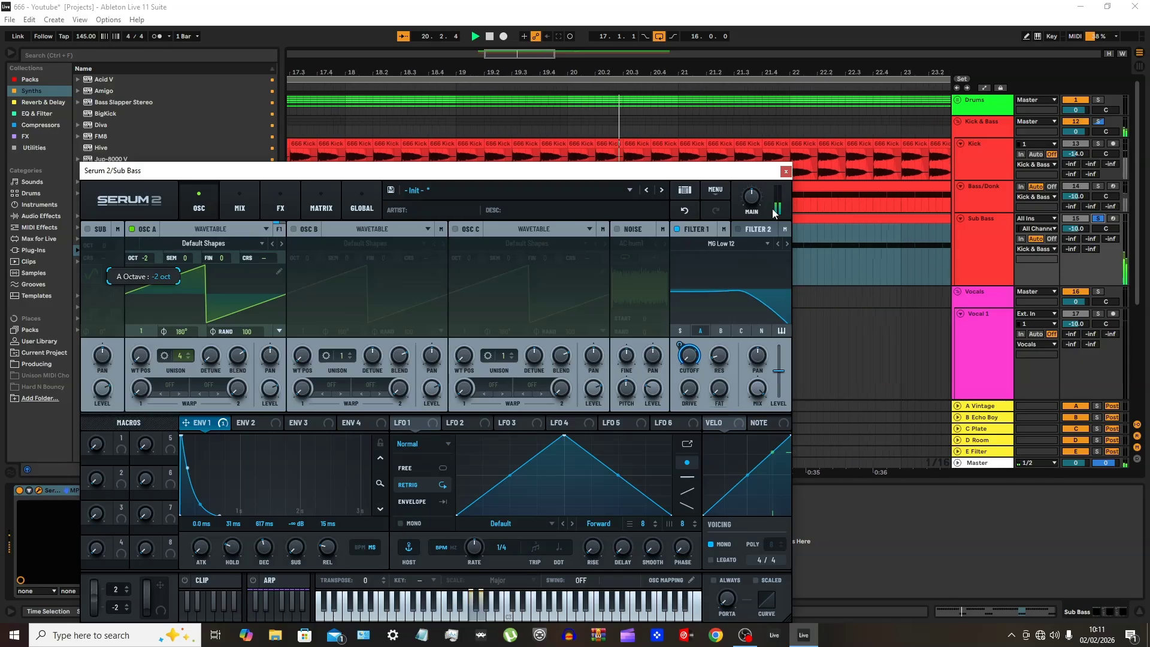
left_click_drag(751, 197, 755, 180)
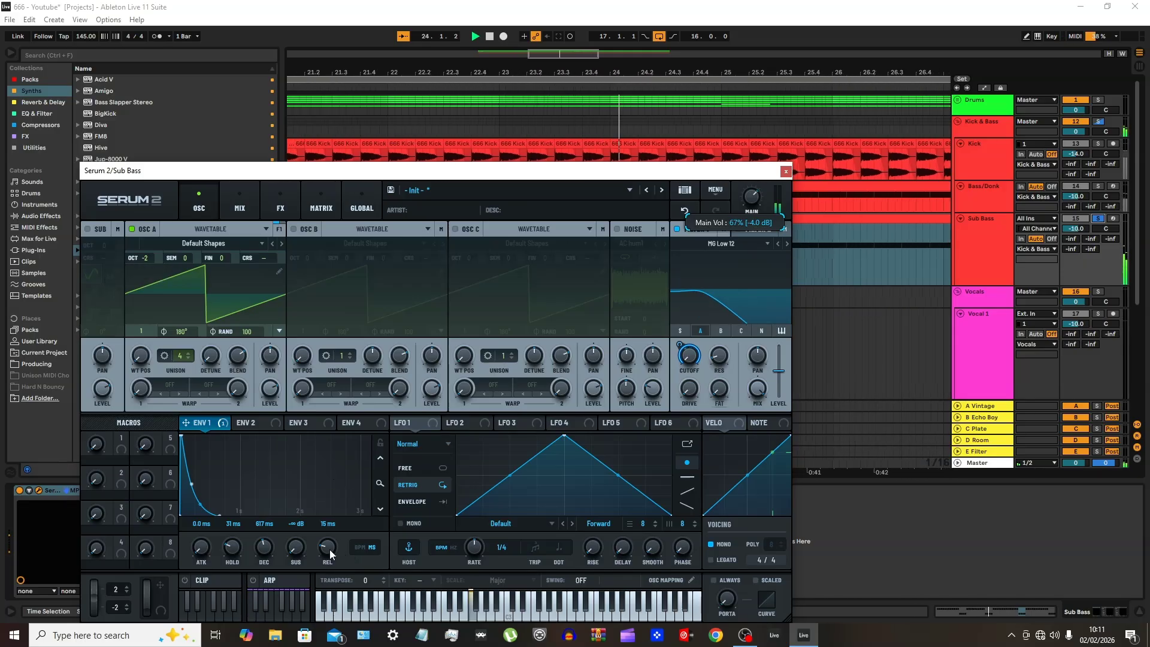
Adjust Env 1 to 4.1 ms hold, 676 ms decay and 0 ms release during playback
left_click_drag(327, 547, 279, 581)
left_click_drag(232, 548, 242, 536)
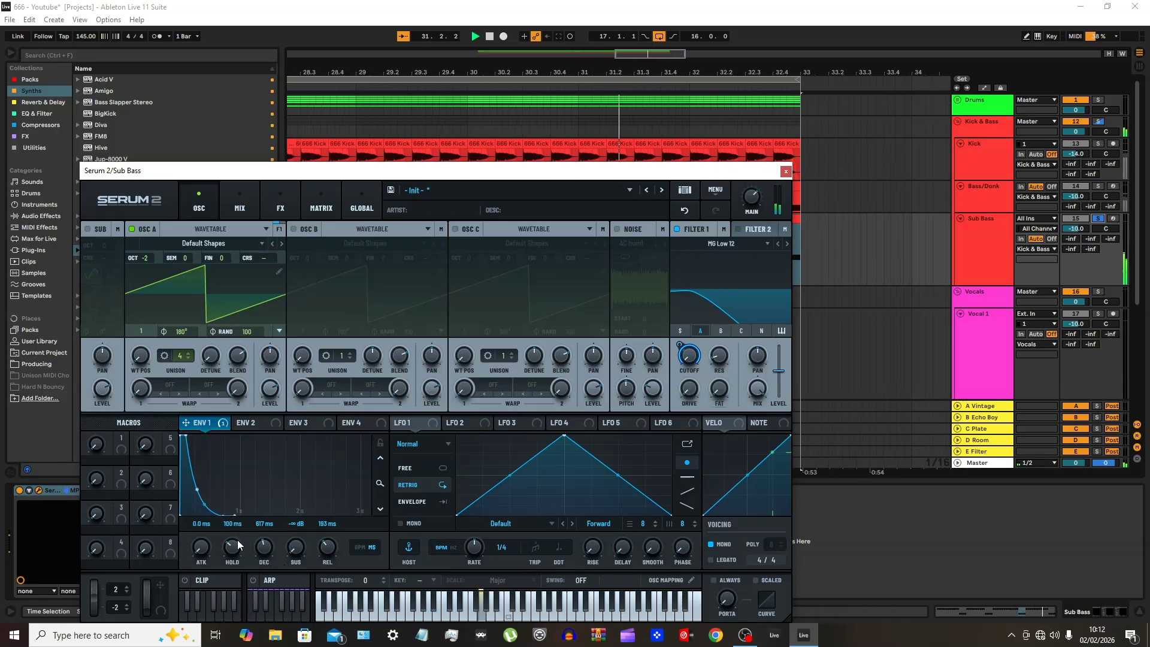
left_click_drag(241, 536, 231, 554)
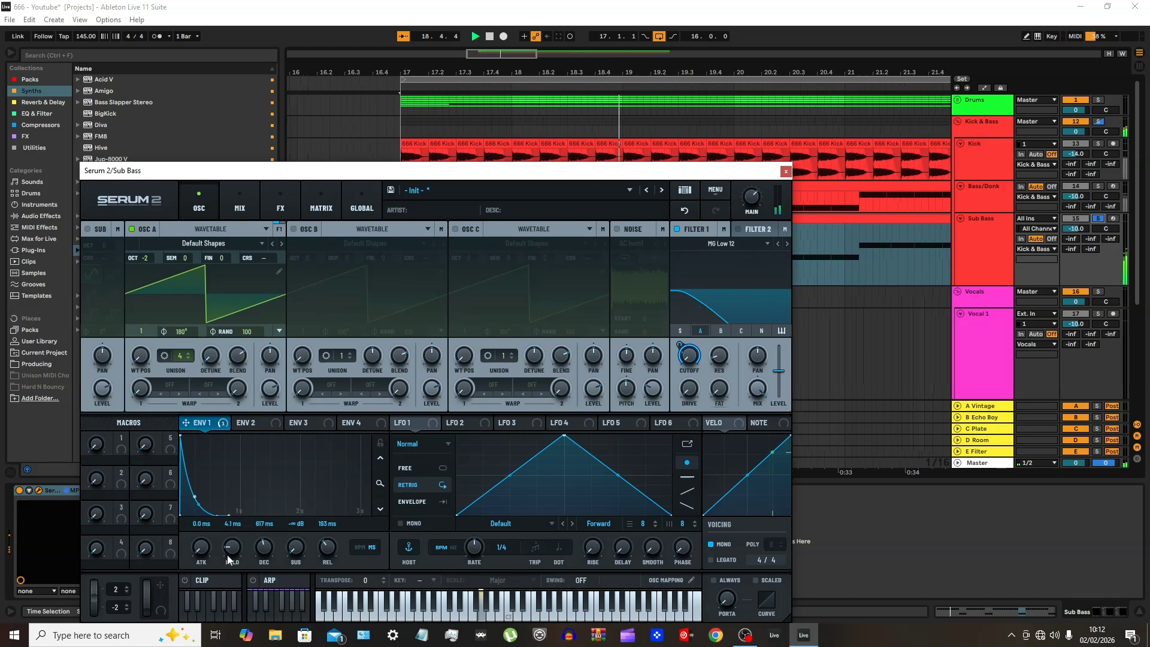
left_click_drag(264, 546, 317, 580)
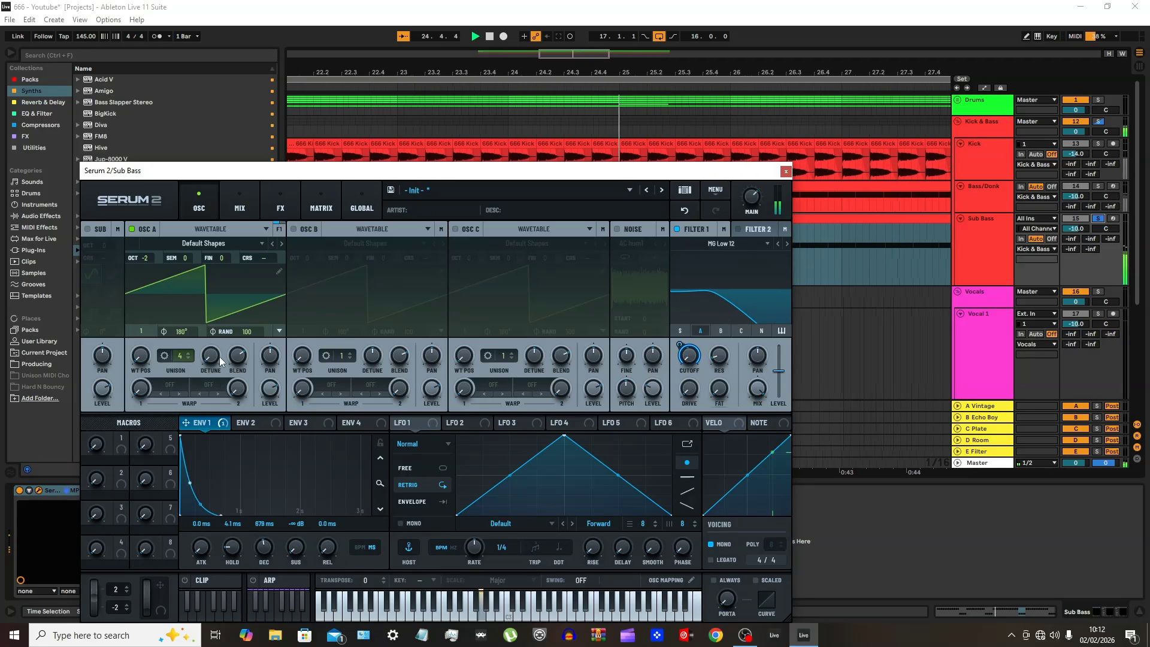
Adjust Osc A's blend, set its random phase to 0, and add drive and 10% fat to Filter 1
mouse_move(235, 358)
left_mouse_down()
mouse_move(225, 427)
mouse_move(233, 375)
left_mouse_up()
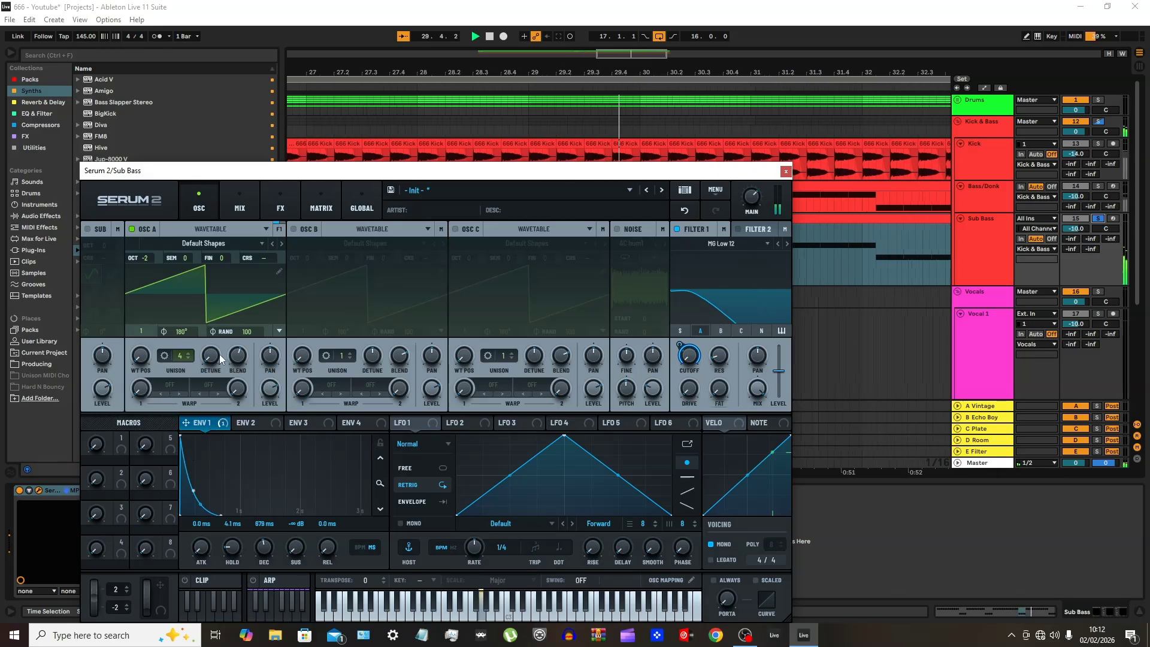
left_click_drag(242, 332, 192, 516)
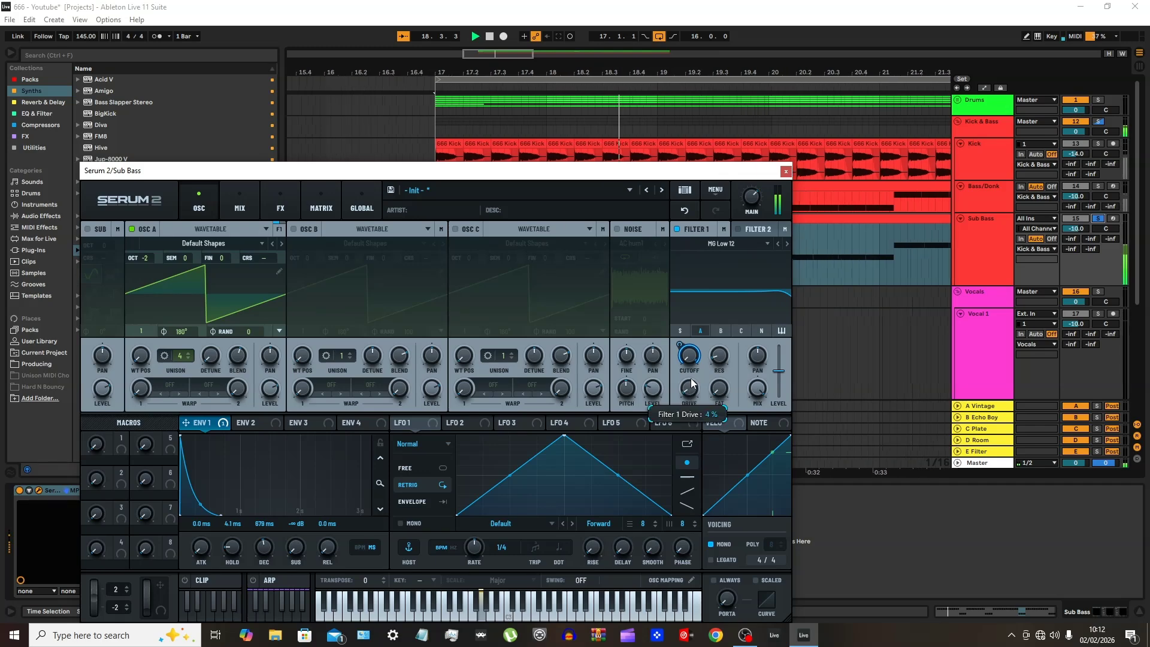
left_click_drag(692, 384, 692, 373)
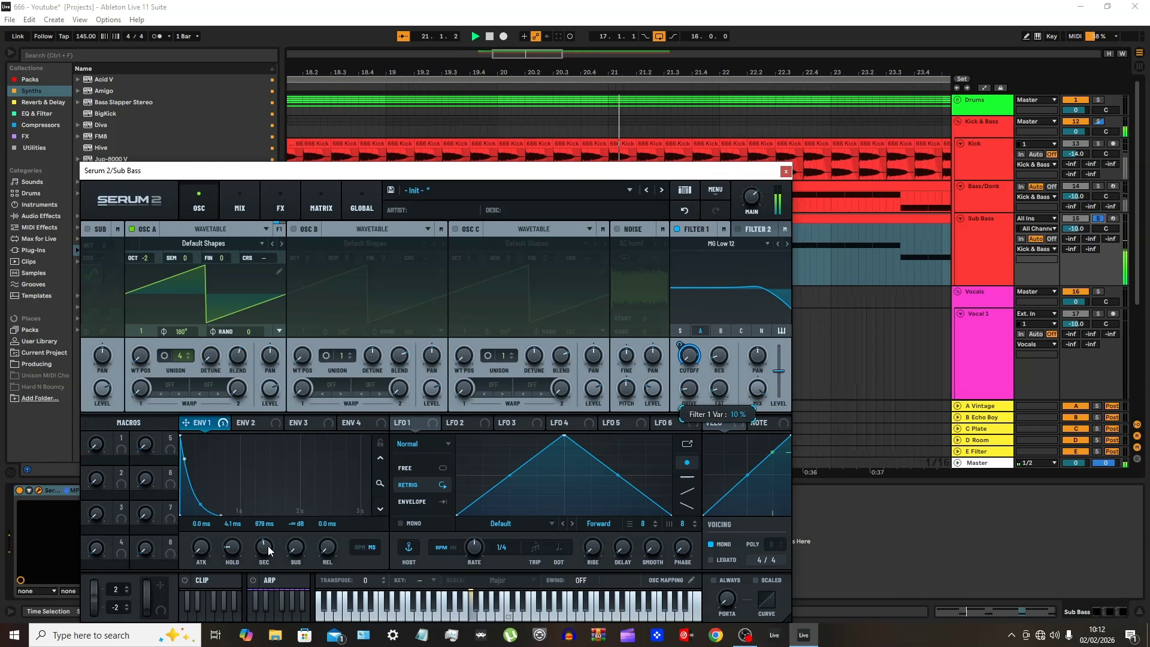
Set Env 1 to 34 ms hold, 482 ms decay, -82.3 dB sustain and 70 ms release
left_click_drag(268, 545, 236, 546)
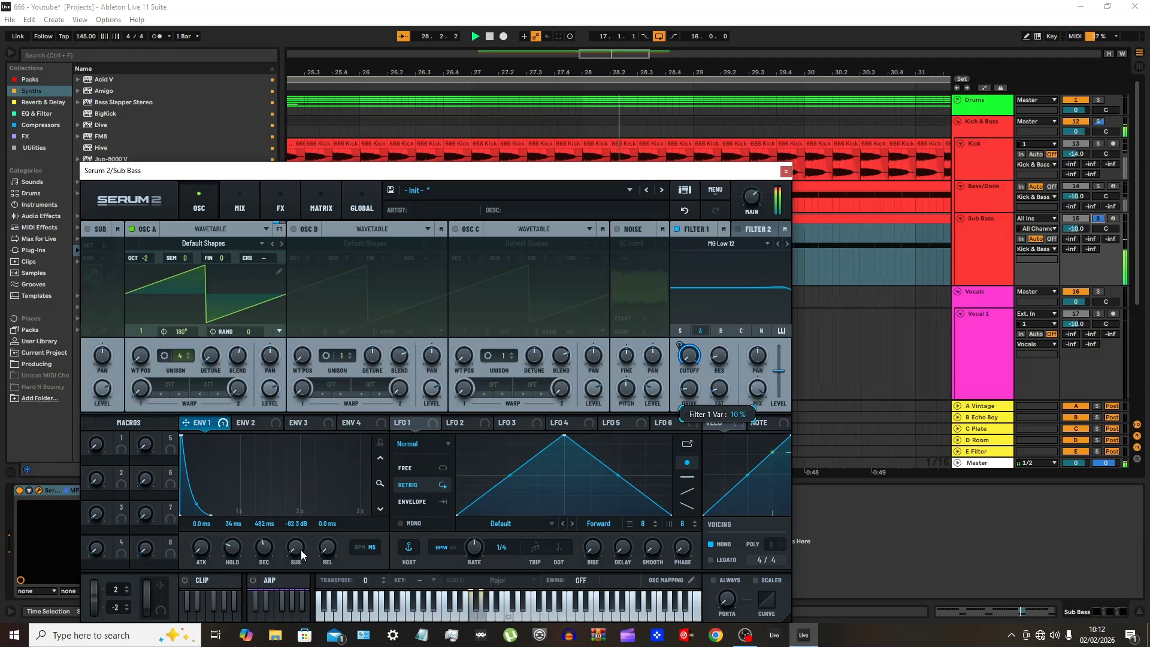
left_click_drag(322, 525, 321, 505)
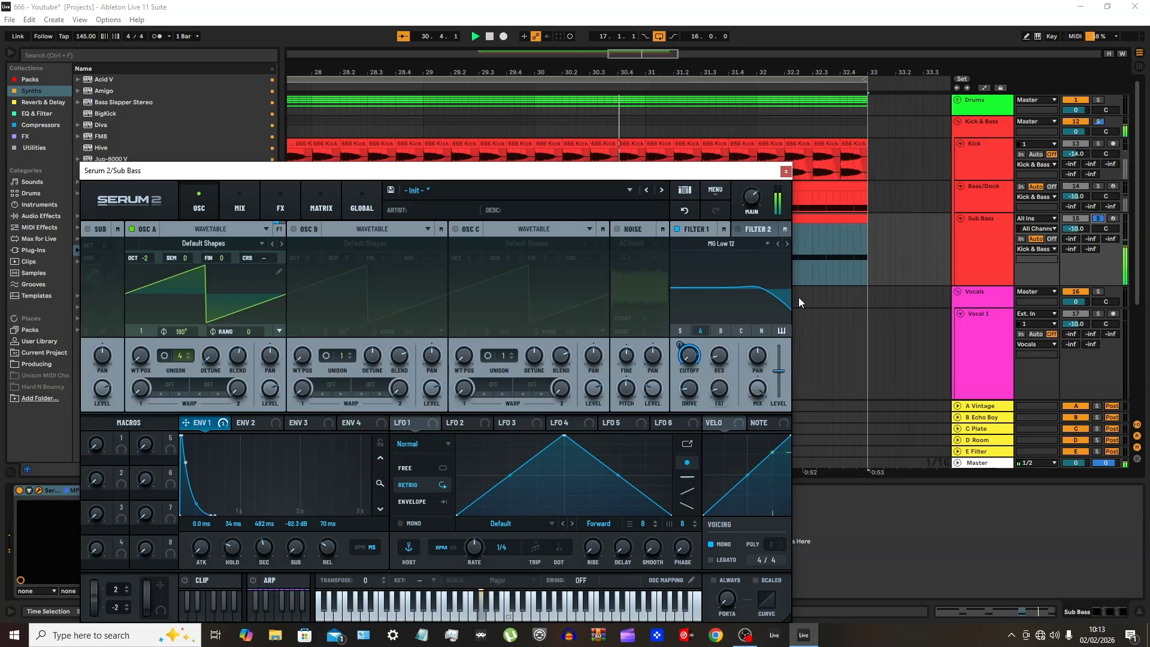
Switch Filter 1 to MG Low 24, readjust its cutoff, close Serum 2, and stop playback
left_click(787, 243)
left_click(787, 244)
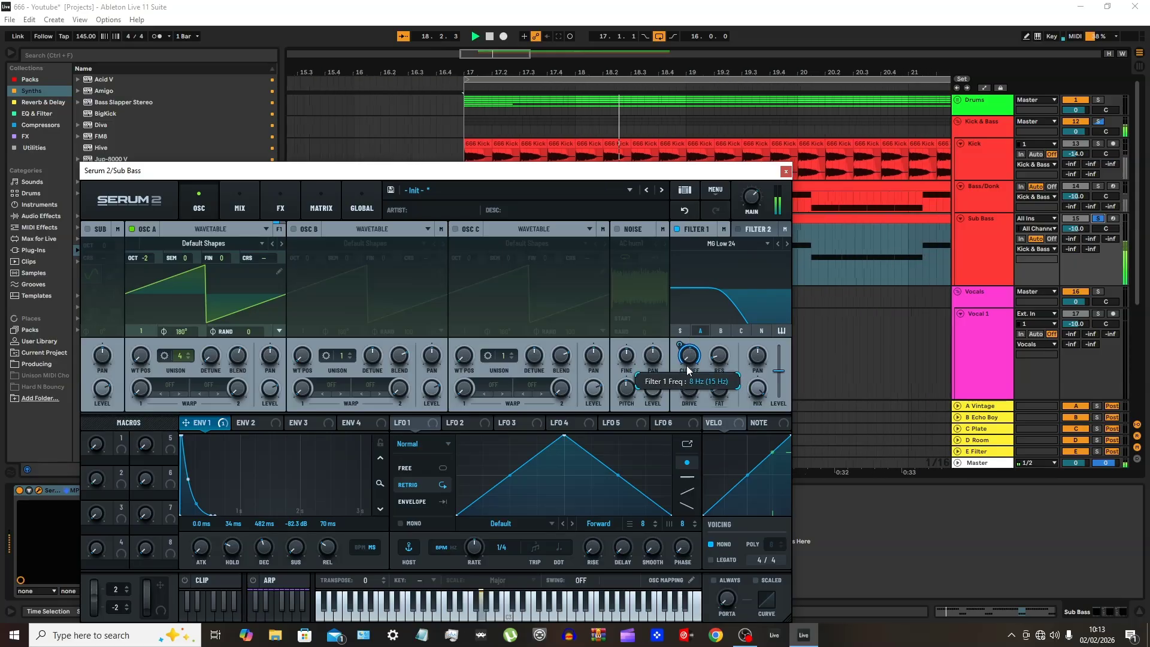
left_click_drag(681, 357, 678, 290)
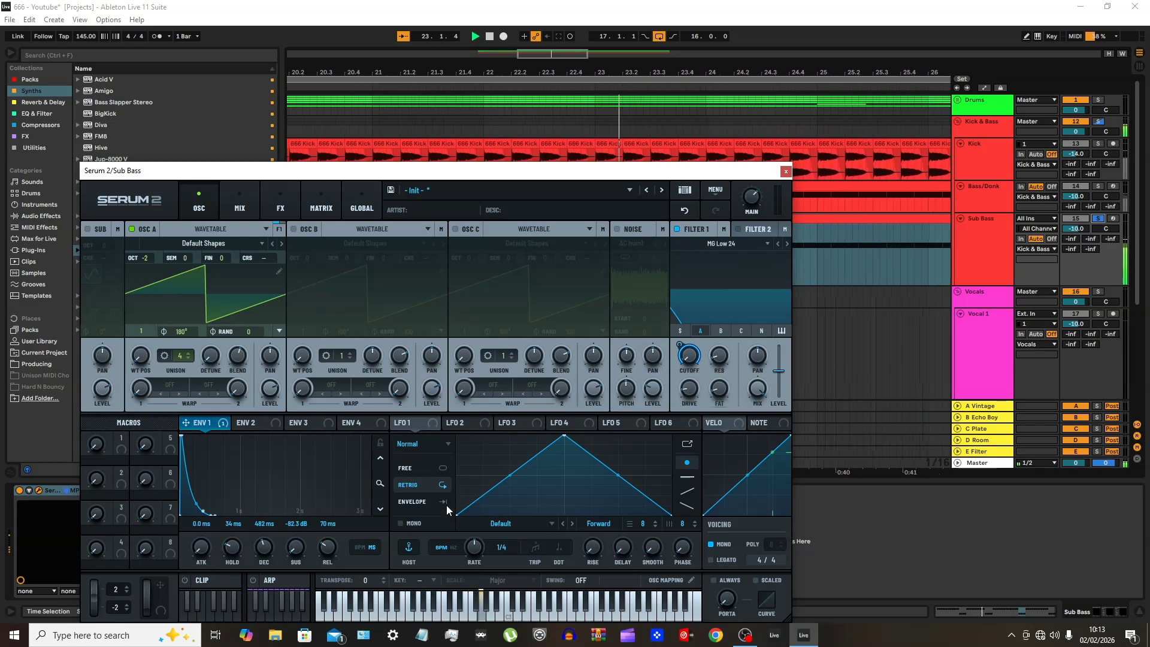
left_click(787, 172)
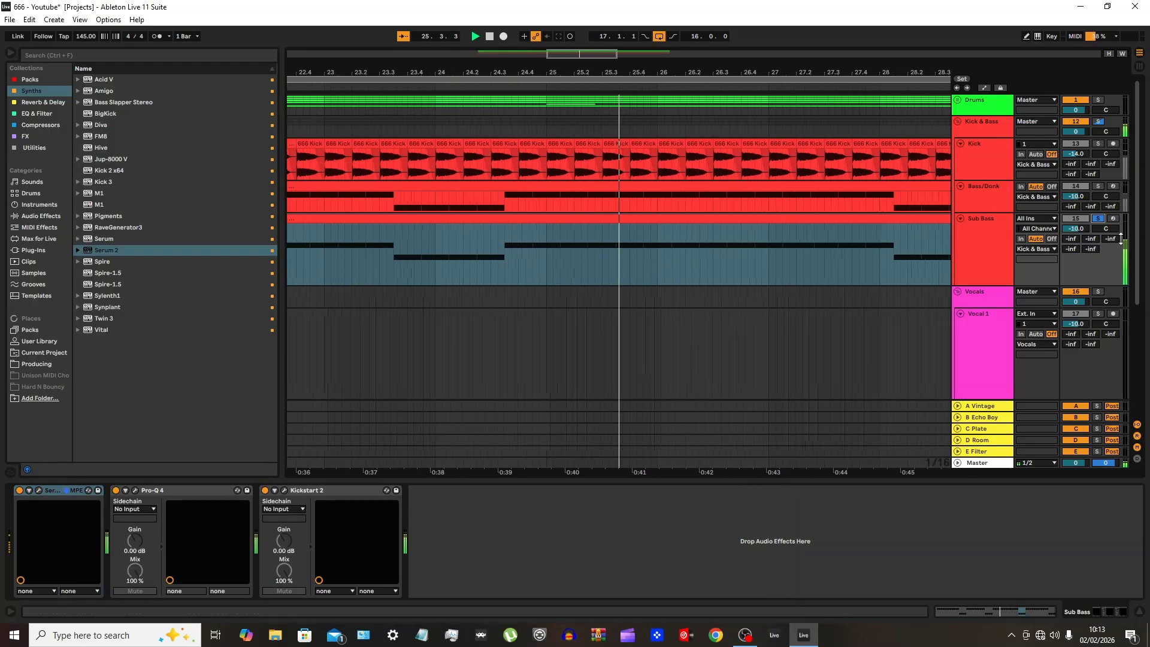
key("b")
key("space")
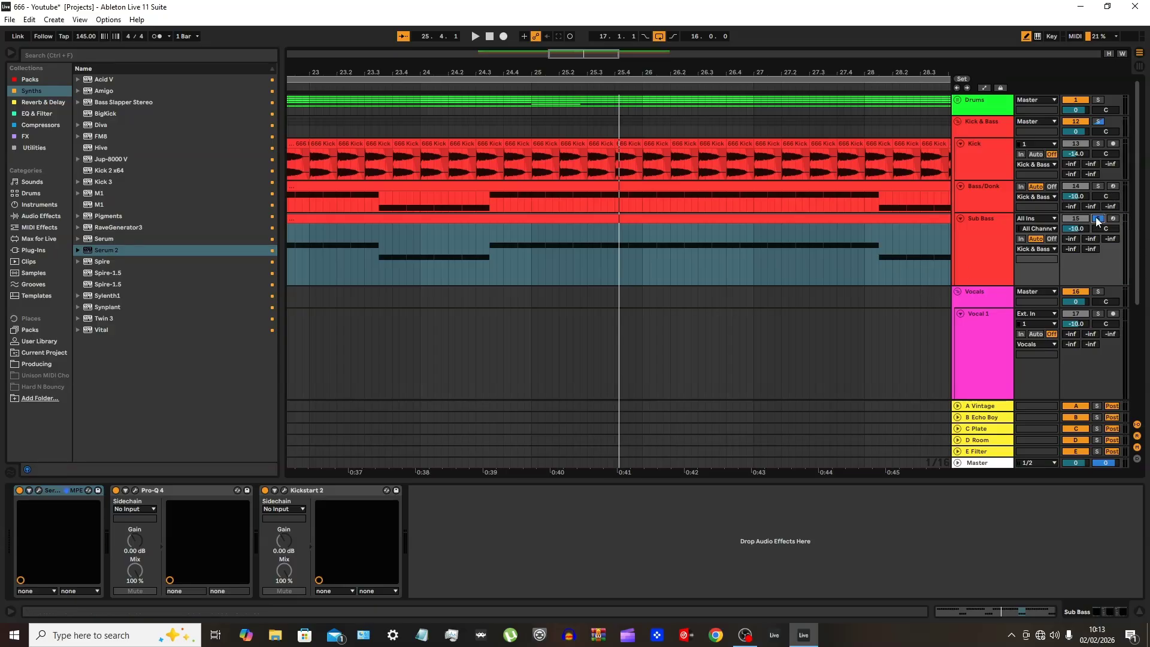
Open Pro-Q 4 on the Sub Bass track, clear the solos, and play with the Sub Bass track muted
double_click(976, 243)
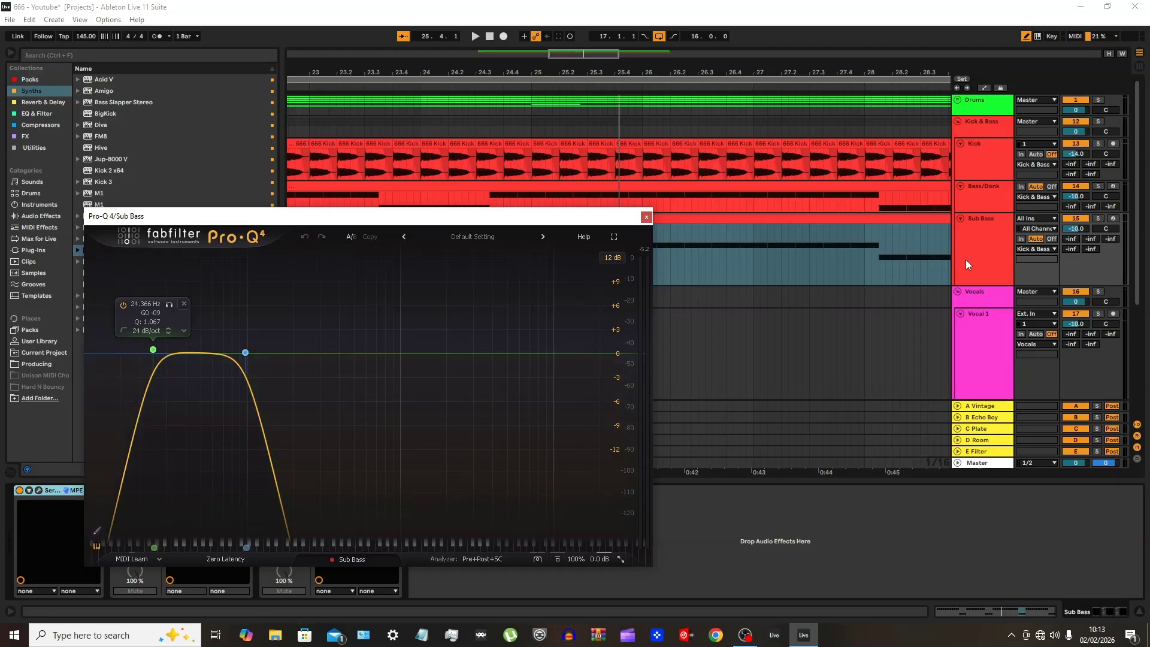
left_click(1079, 190)
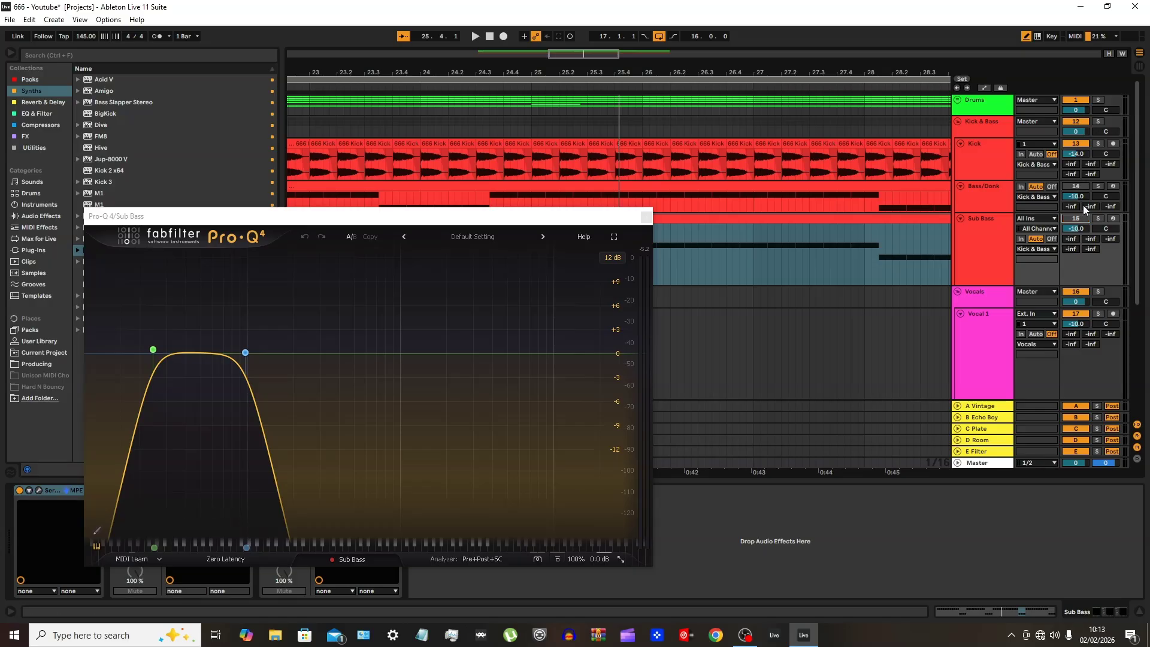
key("space")
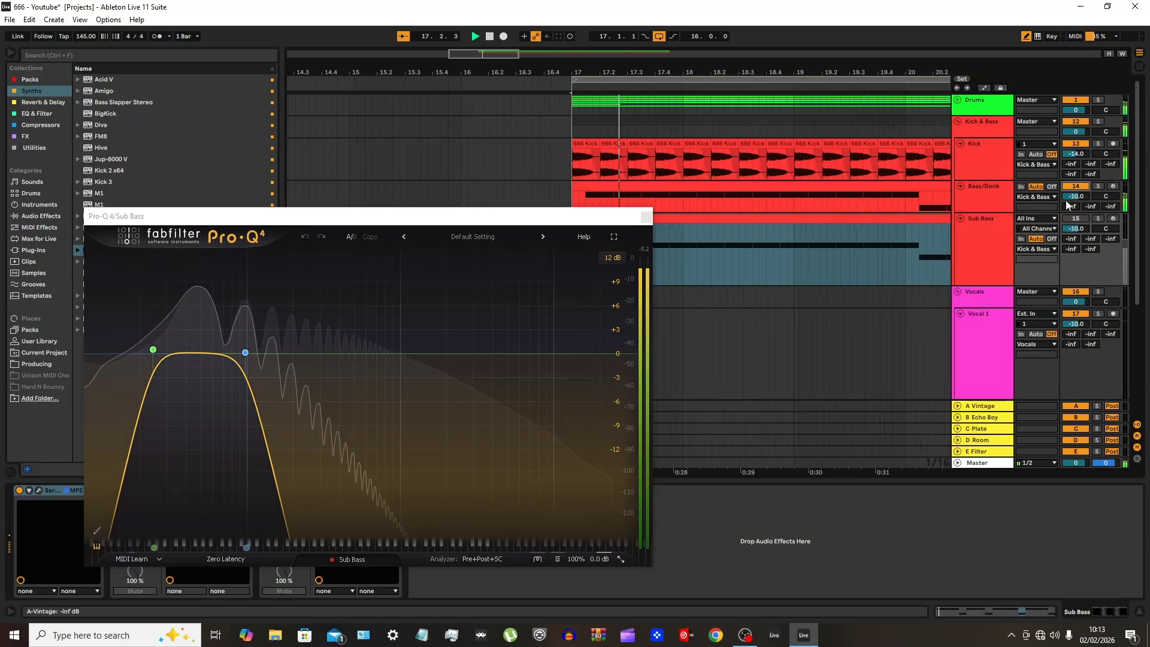
Open the Bass/Donk Pro-Q 4 and place it beside the Sub Bass one to compare both EQ curves
left_click(976, 195)
left_click_drag(331, 216, 324, 120)
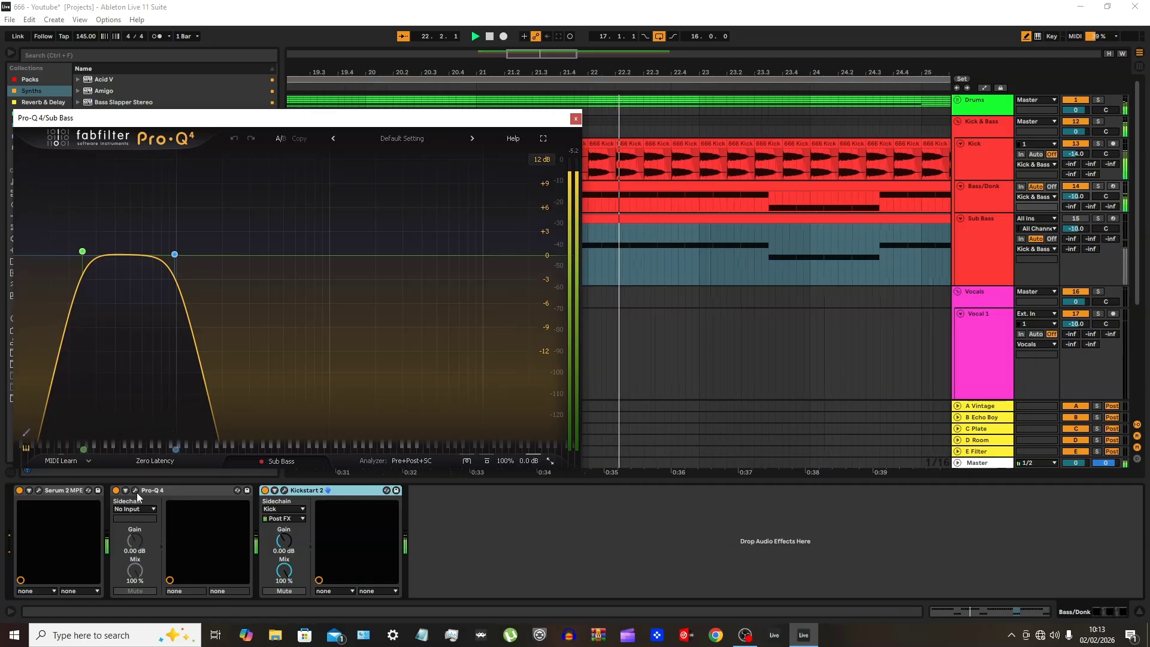
left_click(145, 513)
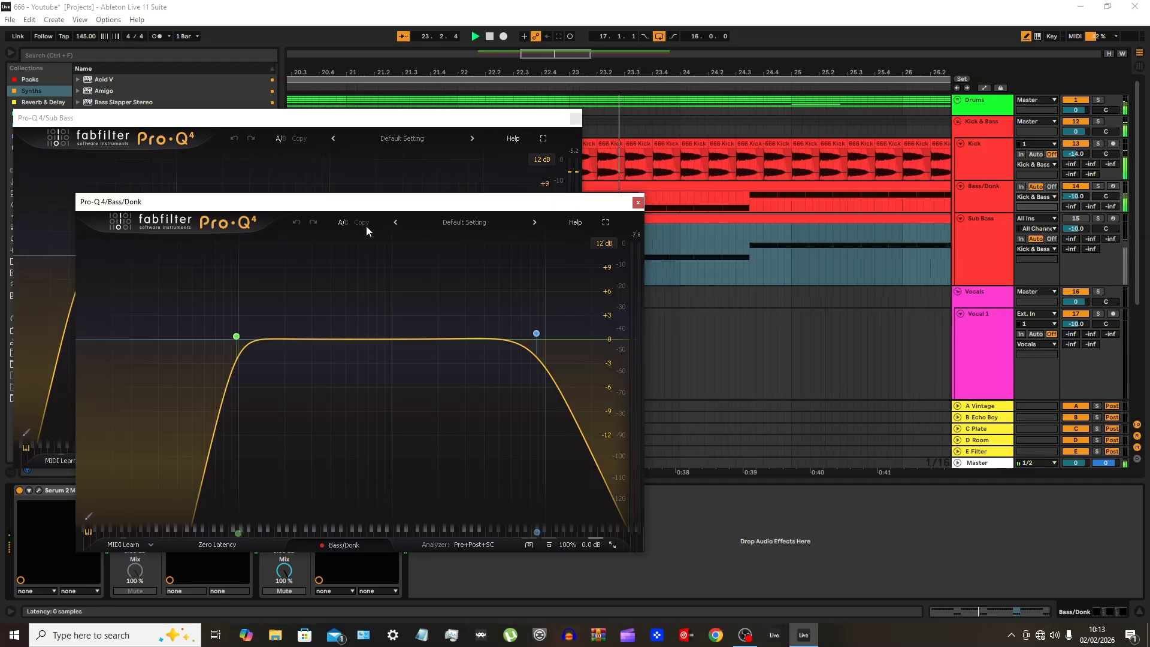
left_click_drag(360, 194, 767, 111)
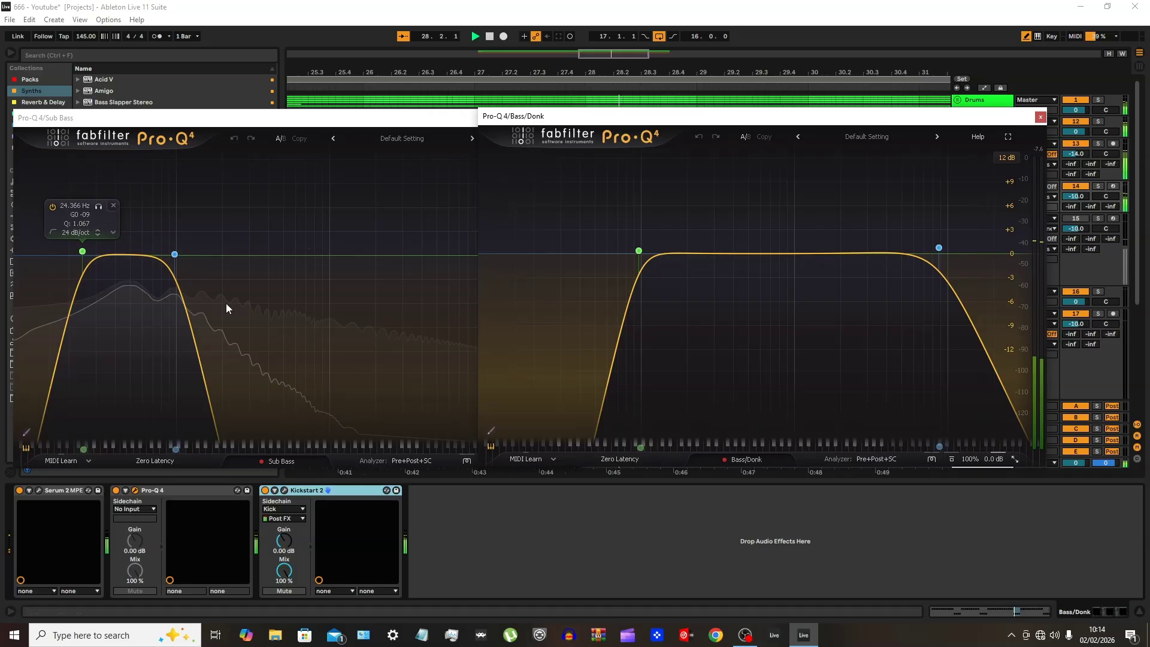
Close both Pro-Q 4 windows, set the Sub Bass track's volume to -15 dB, and restart playback
left_click(1040, 117)
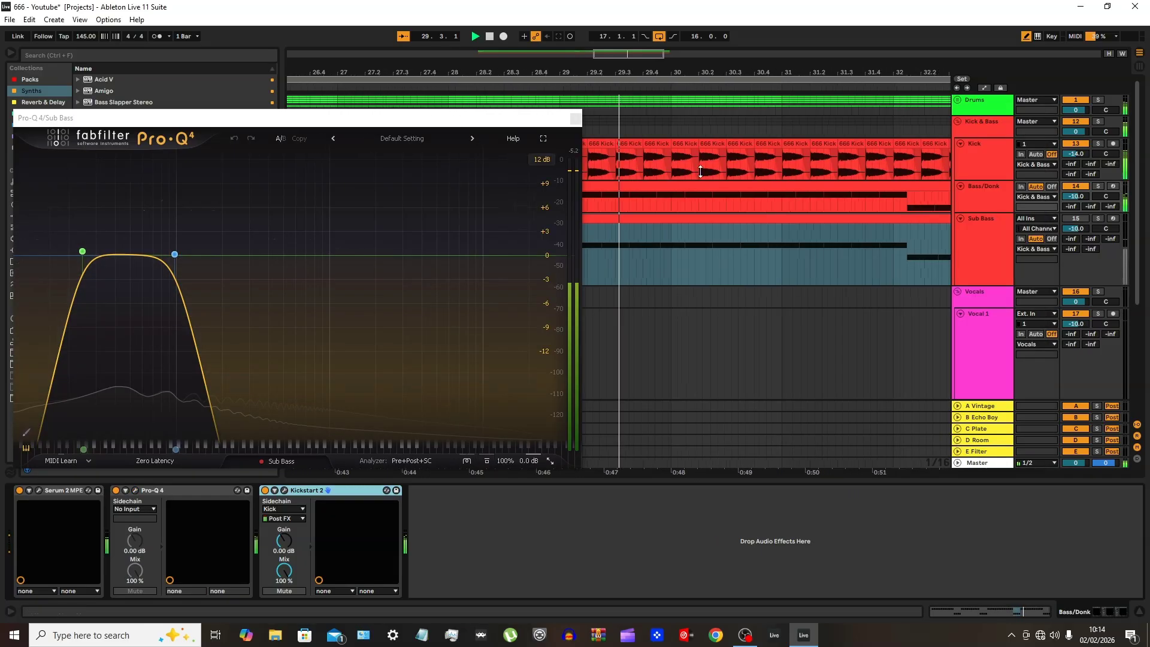
left_click(570, 119)
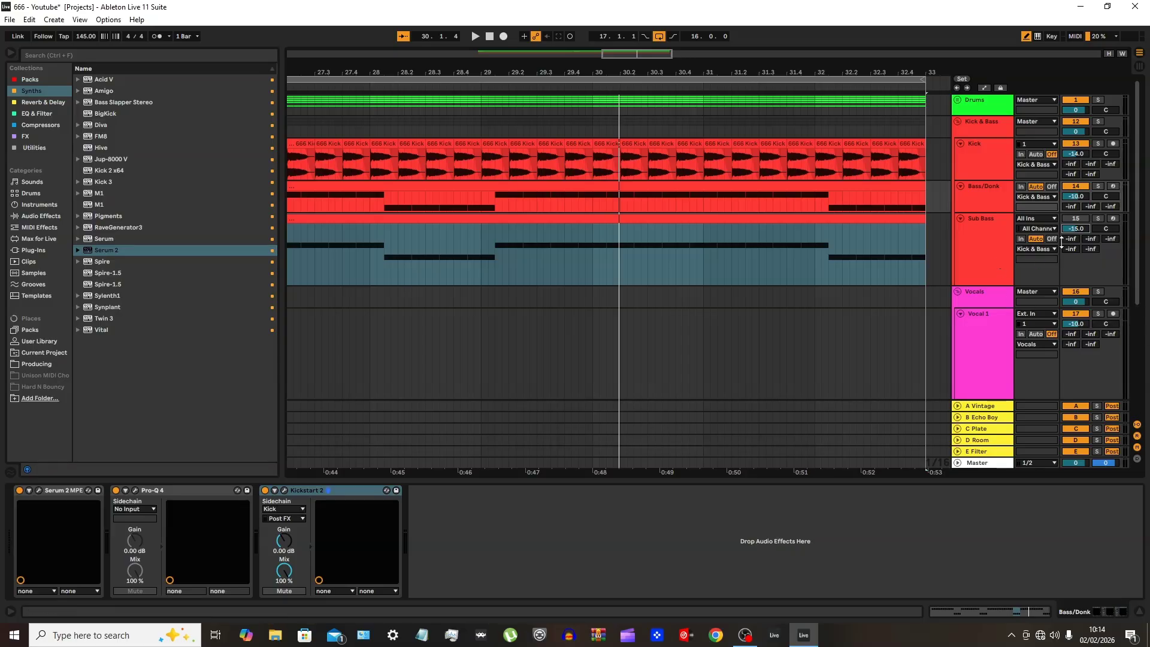
key("space")
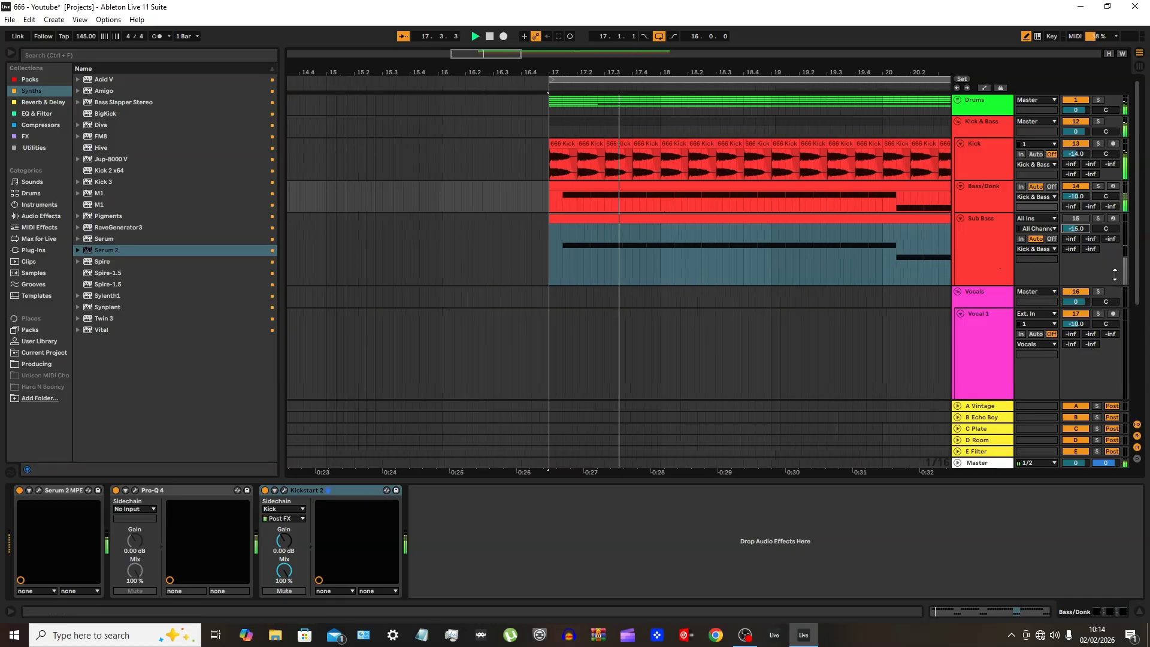
Unmute the Sub Bass track, comparing the loop with and without it, and check the track levels in the mixer
left_click(1078, 220)
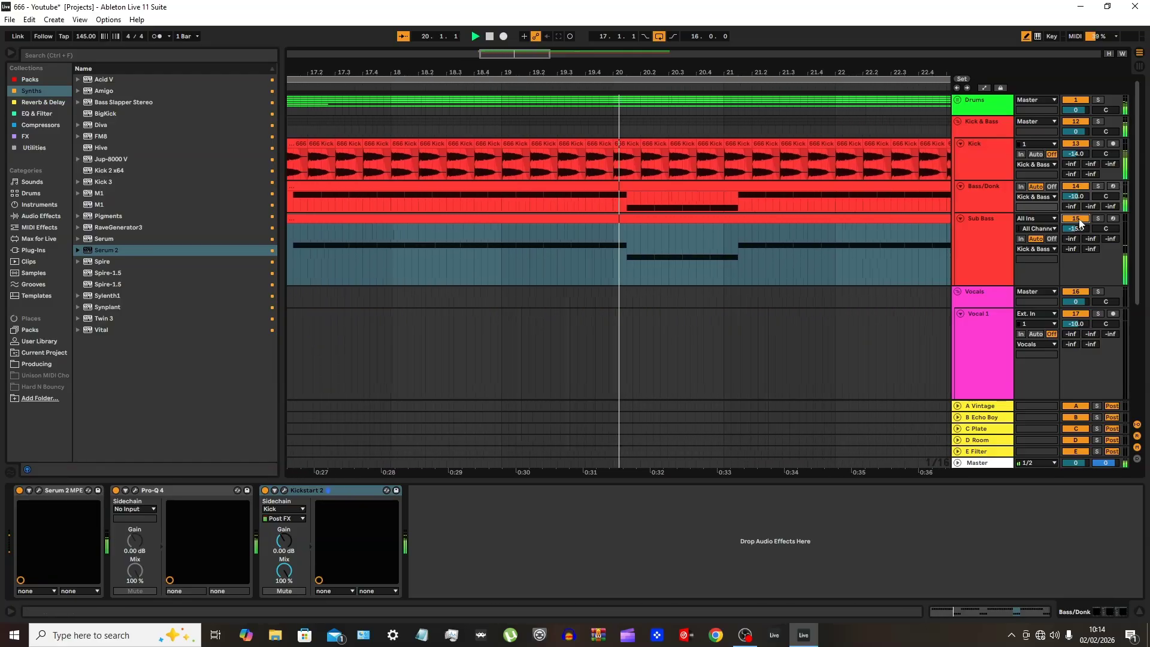
left_click(1077, 220)
left_click(1078, 219)
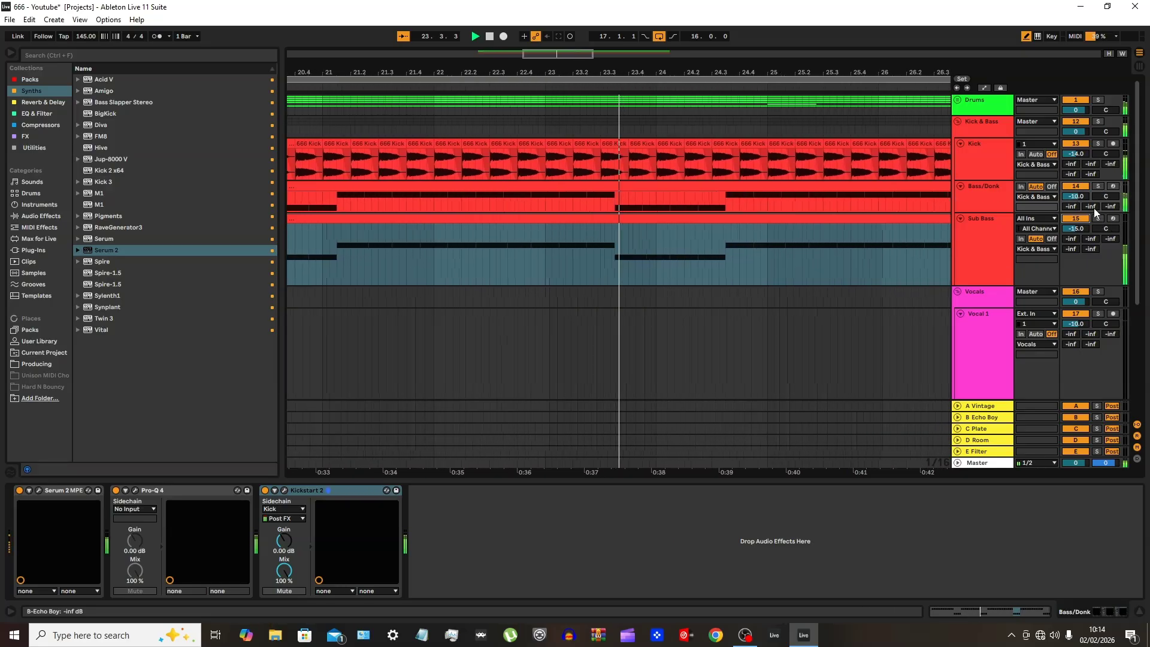
key("Tab")
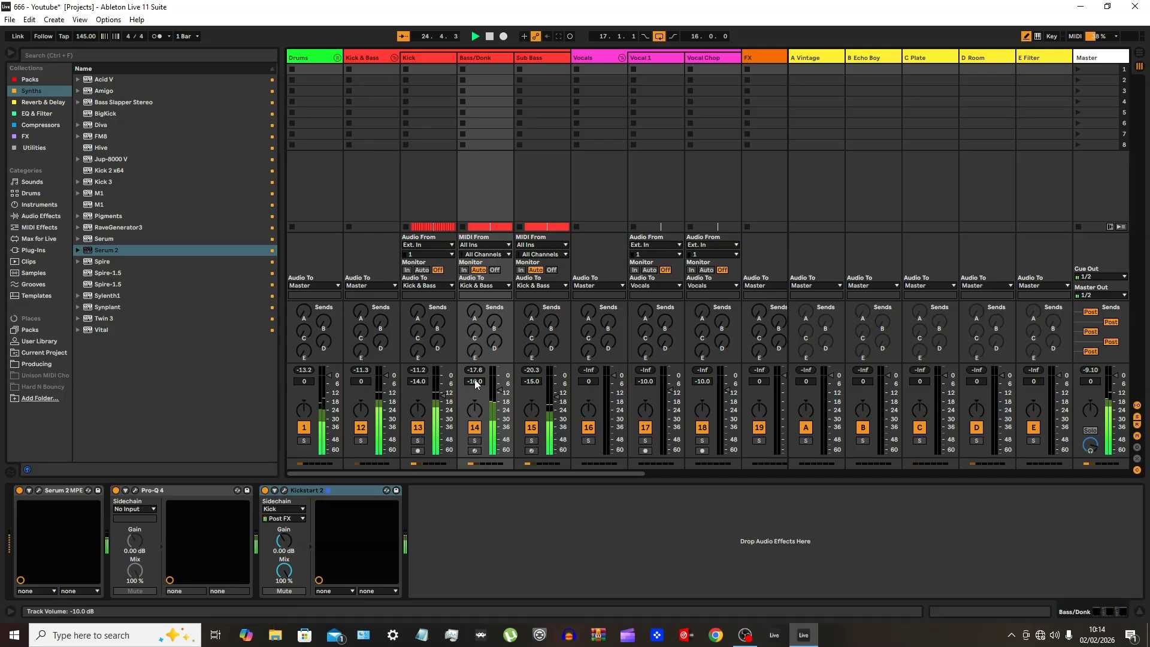
key("Tab")
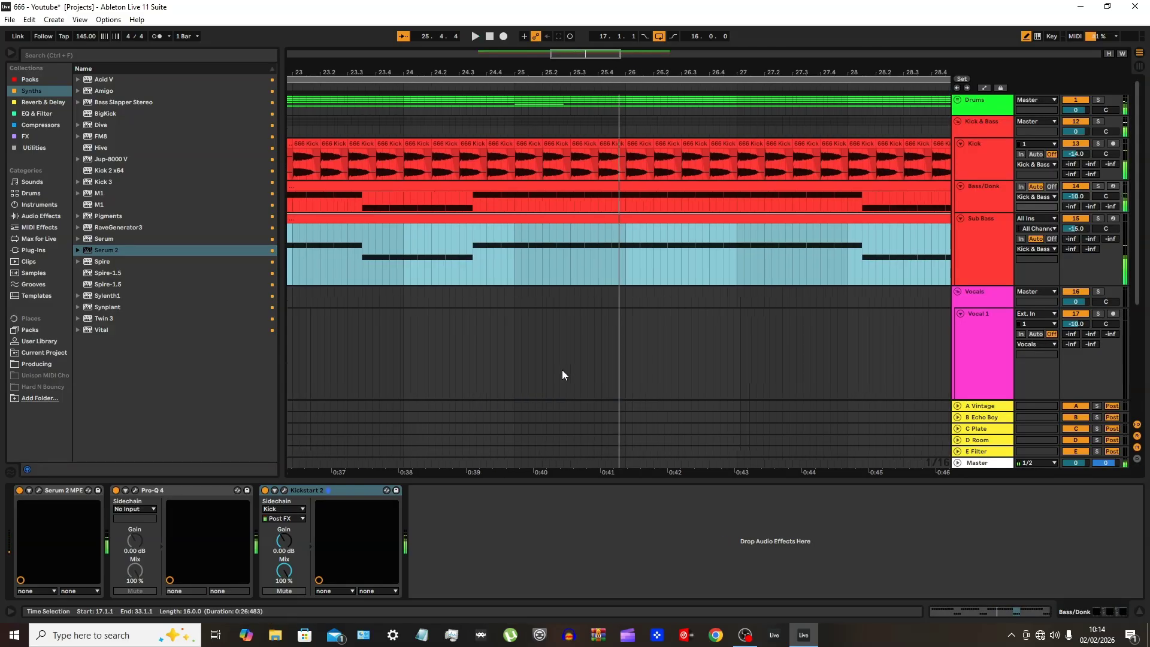
scroll(606, 338, "down", 7)
key("space")
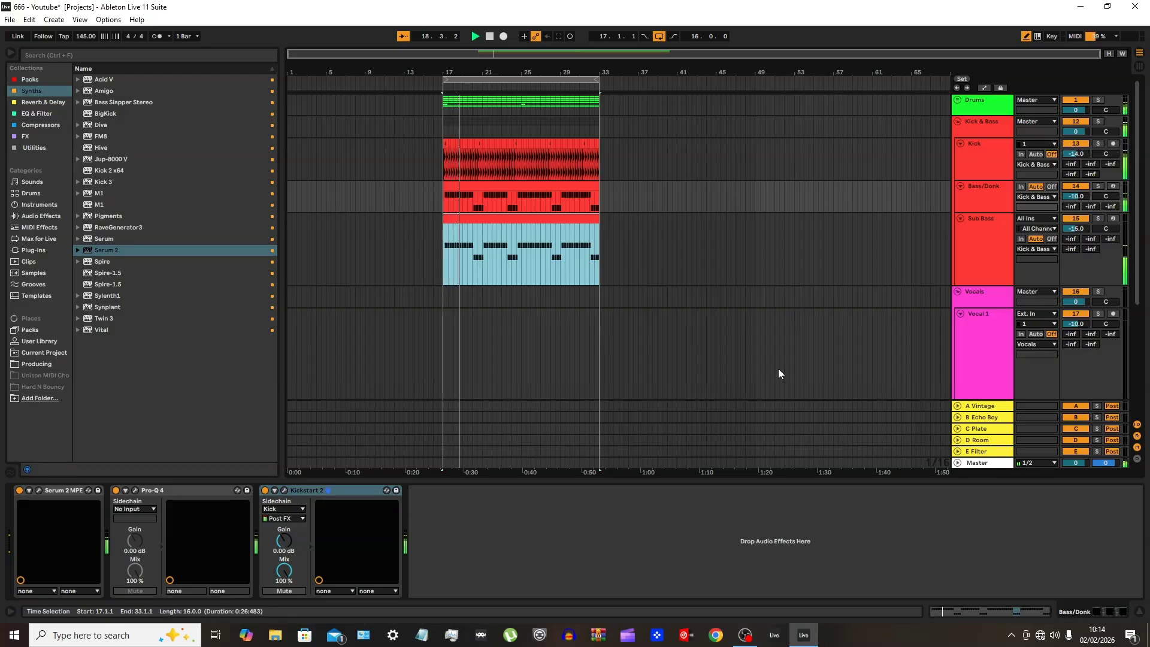
Set the Sub Bass track's Kickstart 2 sidechain input to Kick, and play with Kick and Sub Bass soloed
left_click(985, 262)
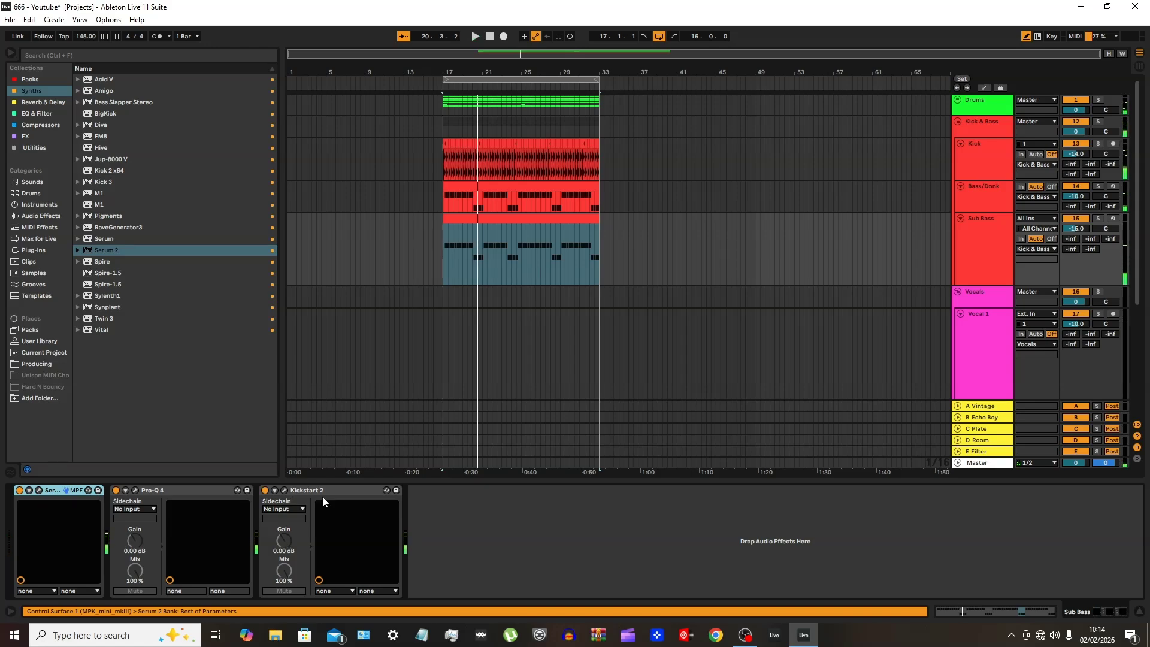
left_click(302, 509)
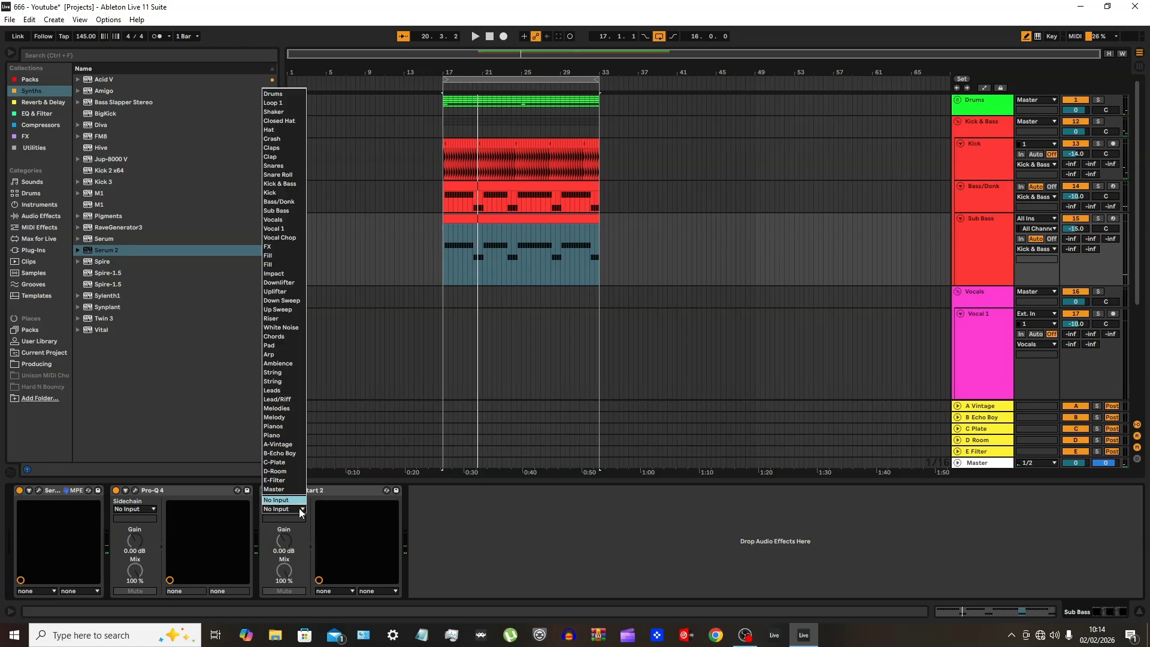
left_click(281, 193)
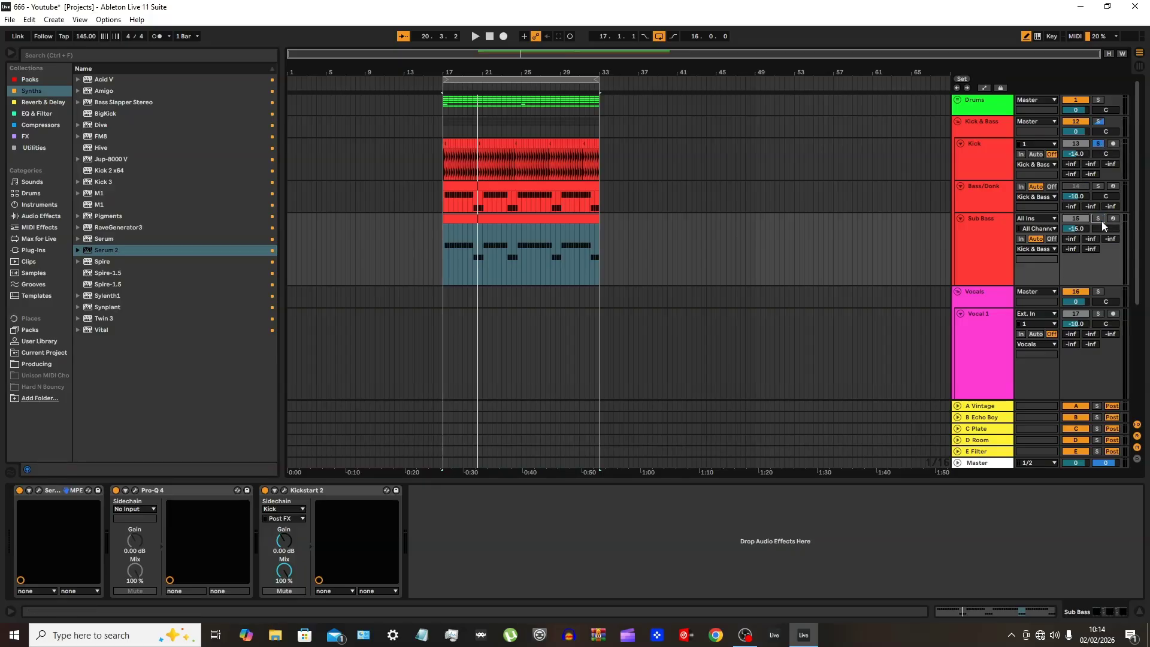
key("space")
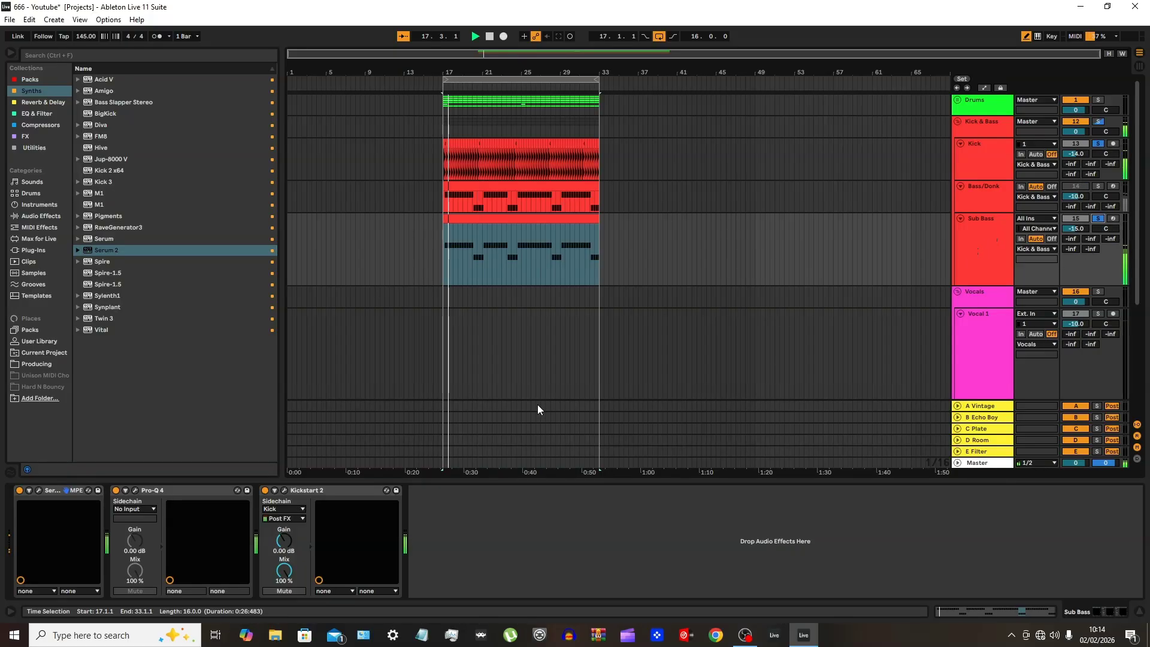
In the Sub Bass Kickstart 2, choose the steep late-rising, plateau-shaped ducking curve and shift its rise slightly later
left_click(285, 490)
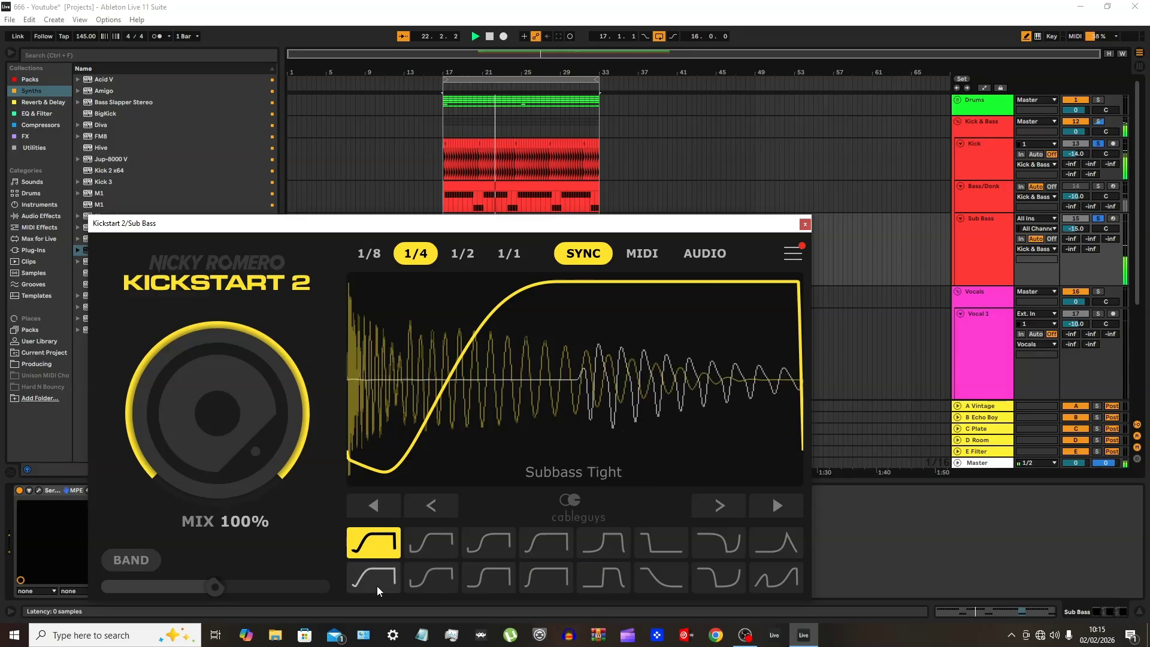
left_click(608, 584)
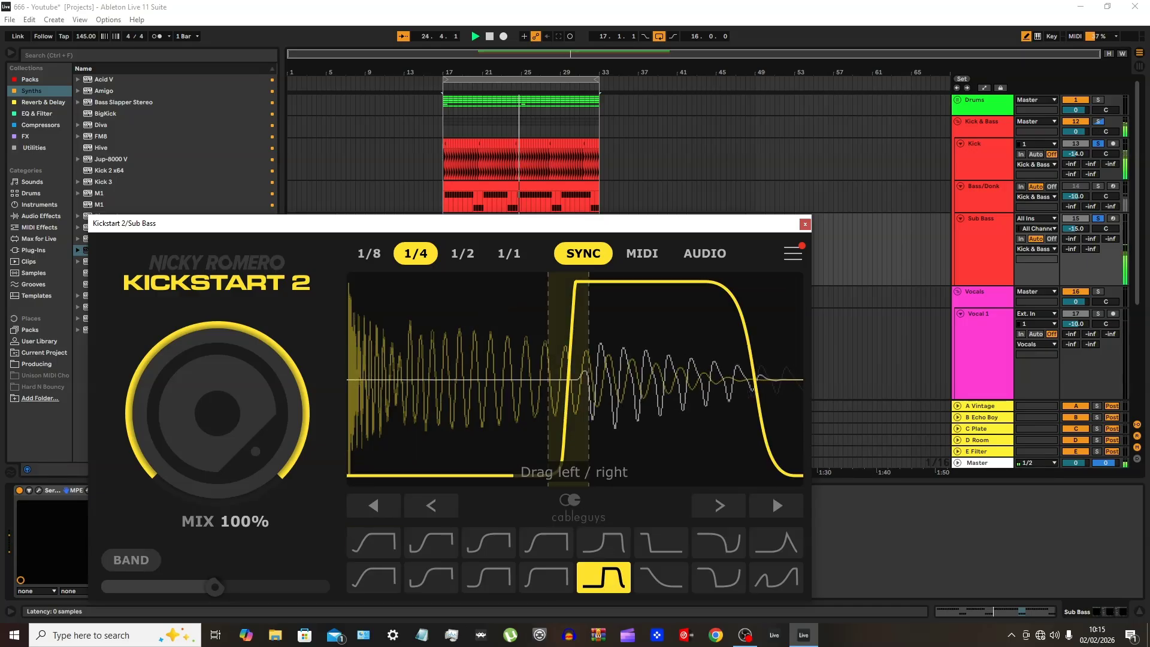
left_click_drag(575, 431, 579, 434)
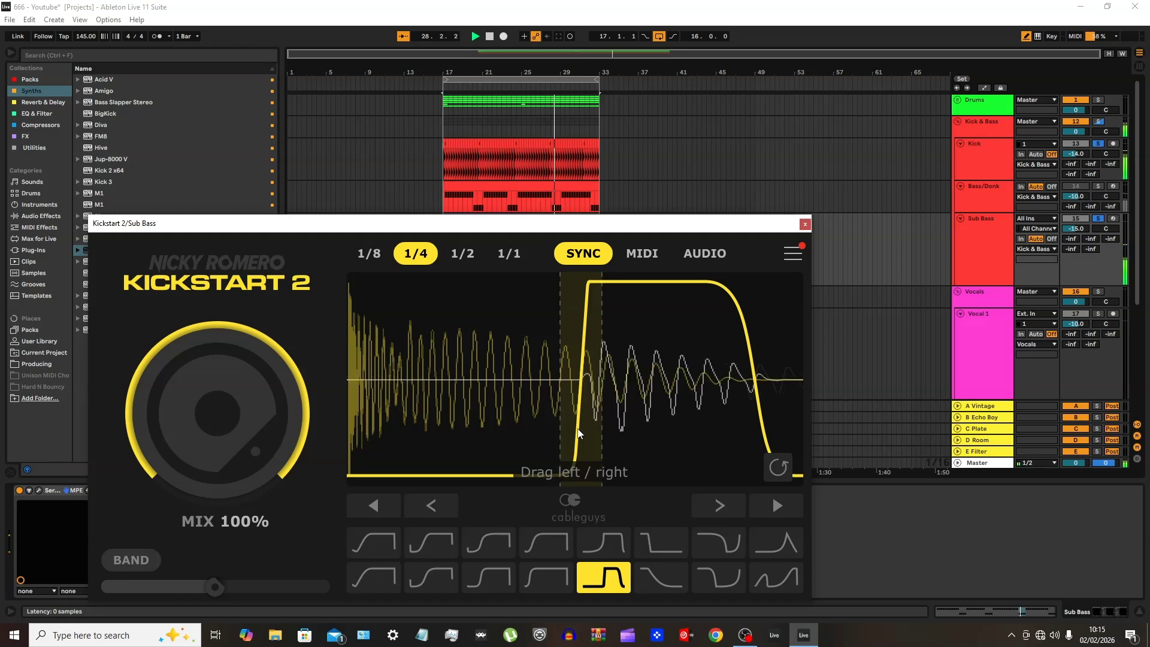
left_click_drag(578, 430, 581, 435)
left_click(805, 224)
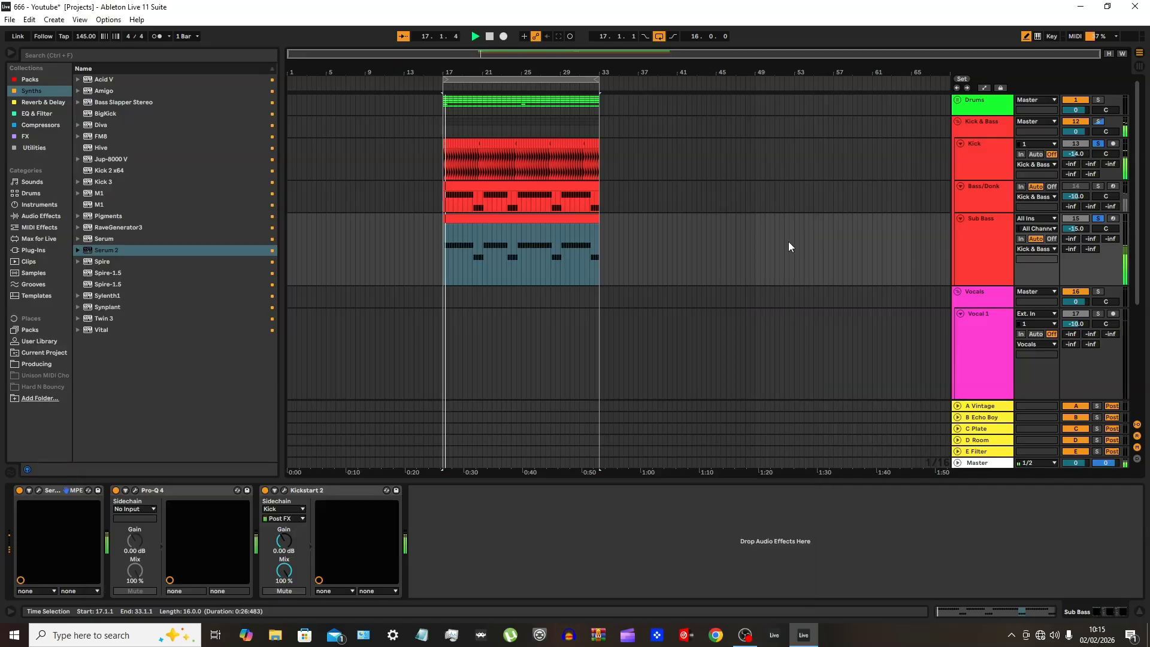
Replace the track solos with the Kick & Bass group solo, and set Kick to -15 dB and Bass/Donk to -8 dB
left_click(1098, 219)
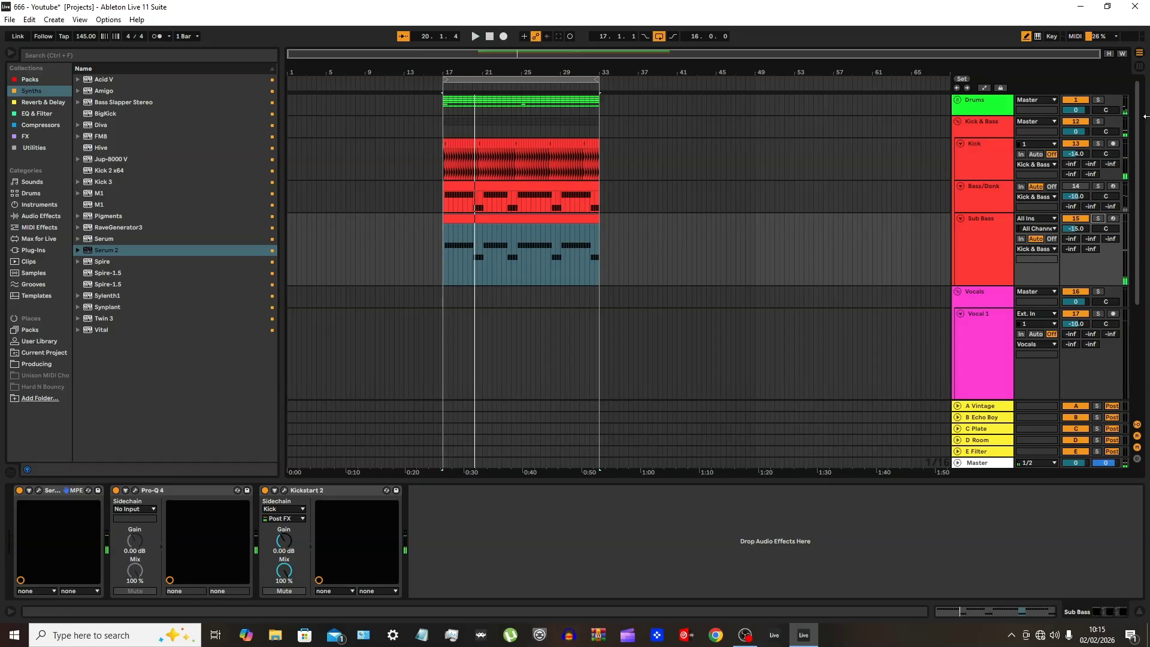
key("space")
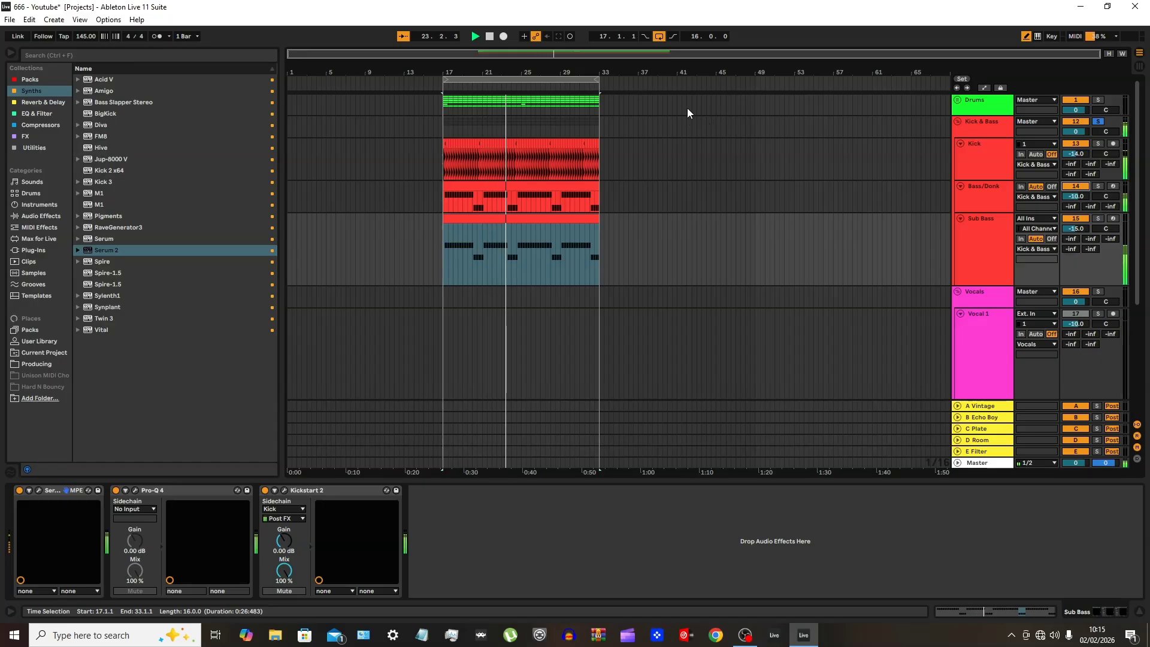
key("Tab")
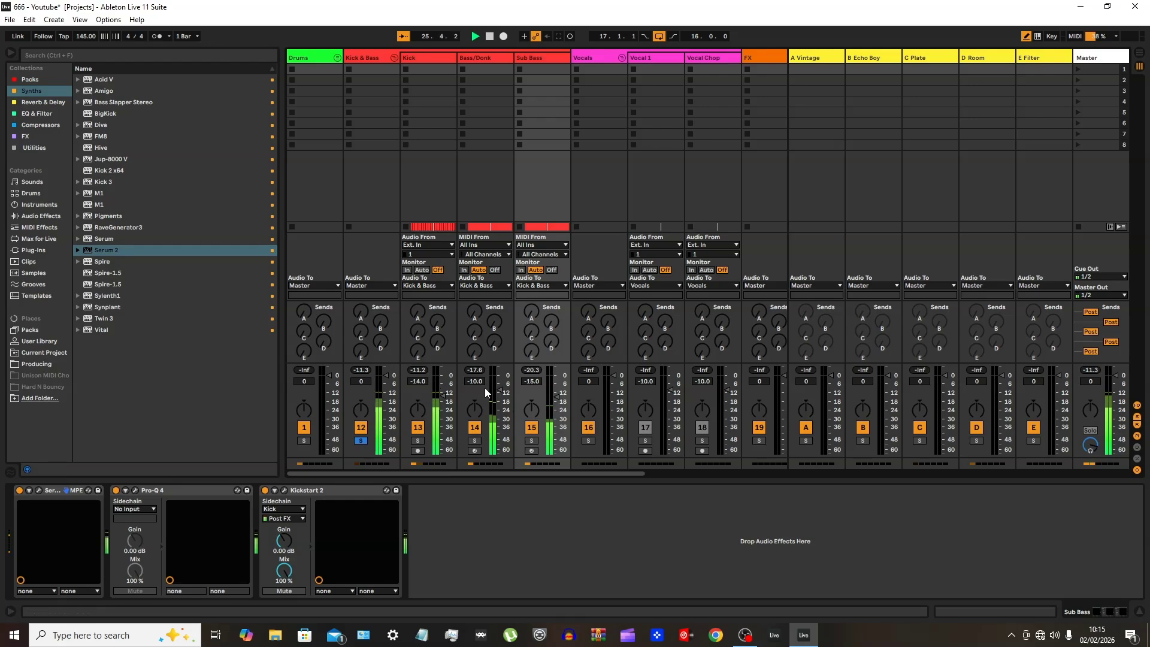
left_click(416, 383)
key("Down")
left_click(479, 385)
key("Up")
key("Up")
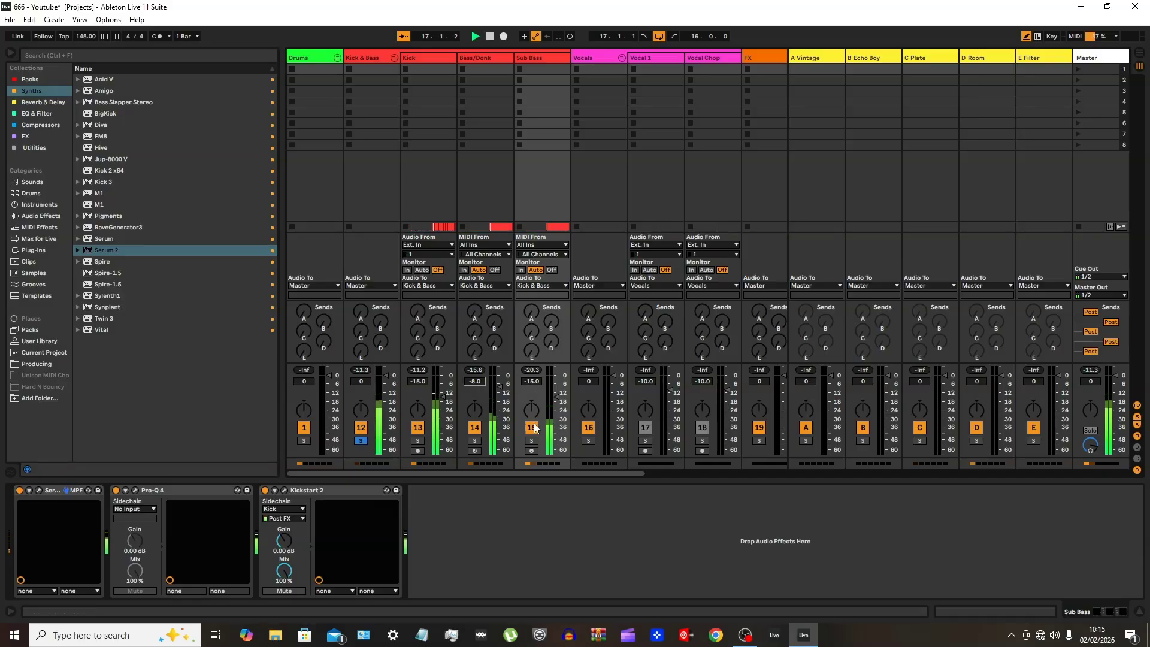
key("Tab")
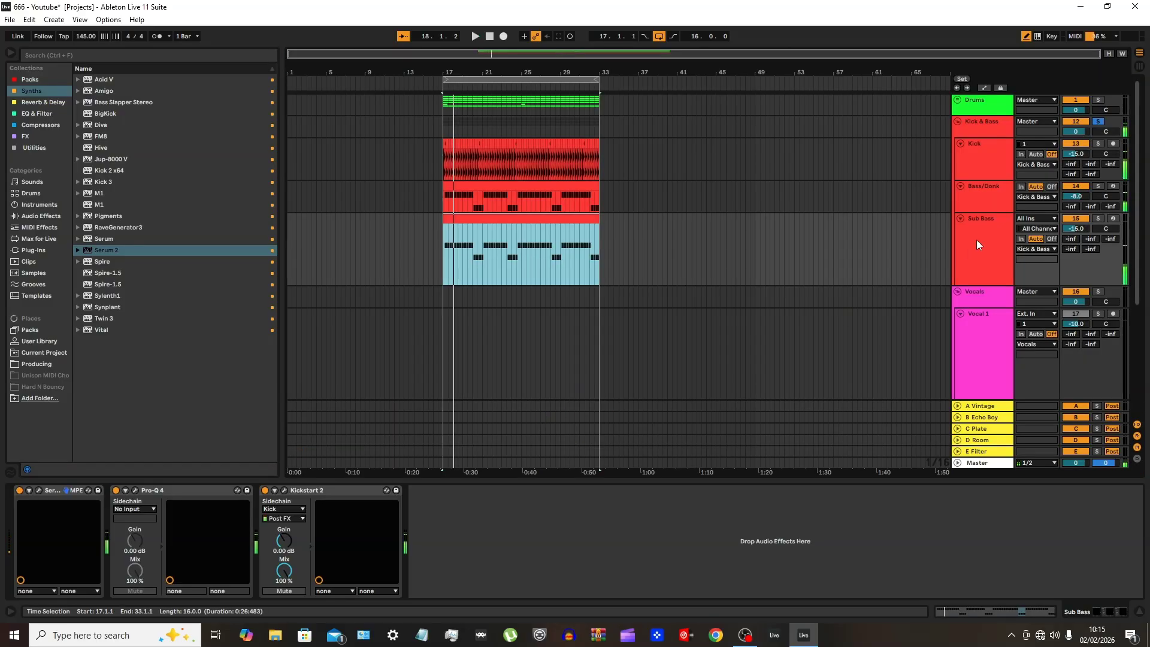
Compare the soloed Kick & Bass group with the Sub Bass track muted and unmuted during playback
left_click(1073, 220)
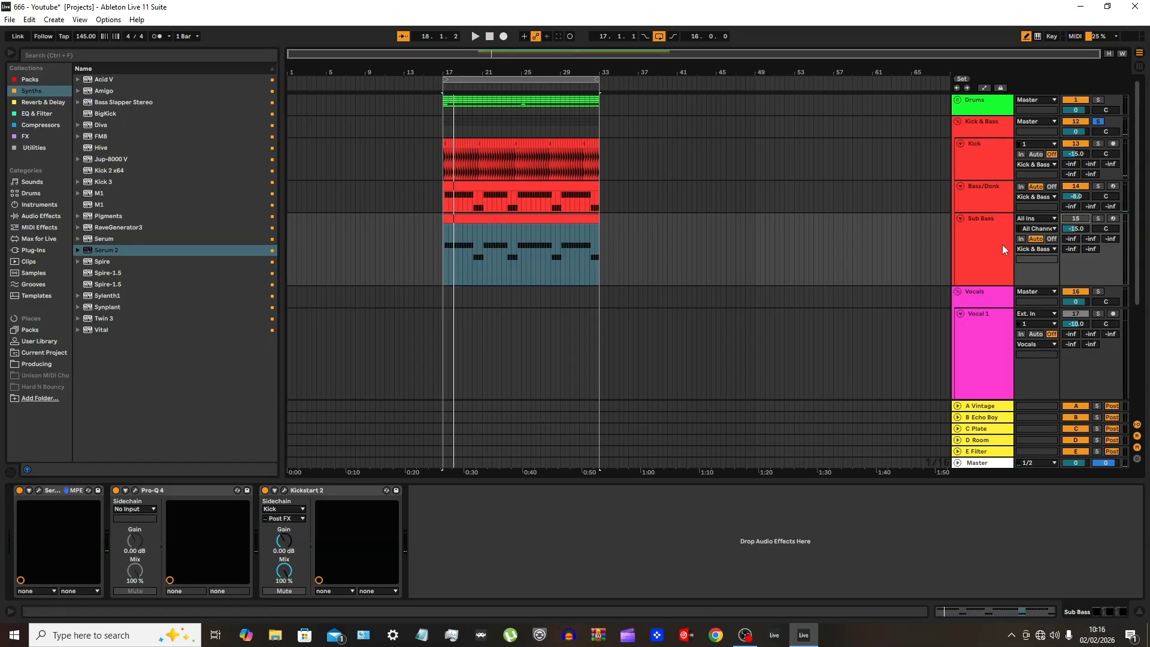
key("space")
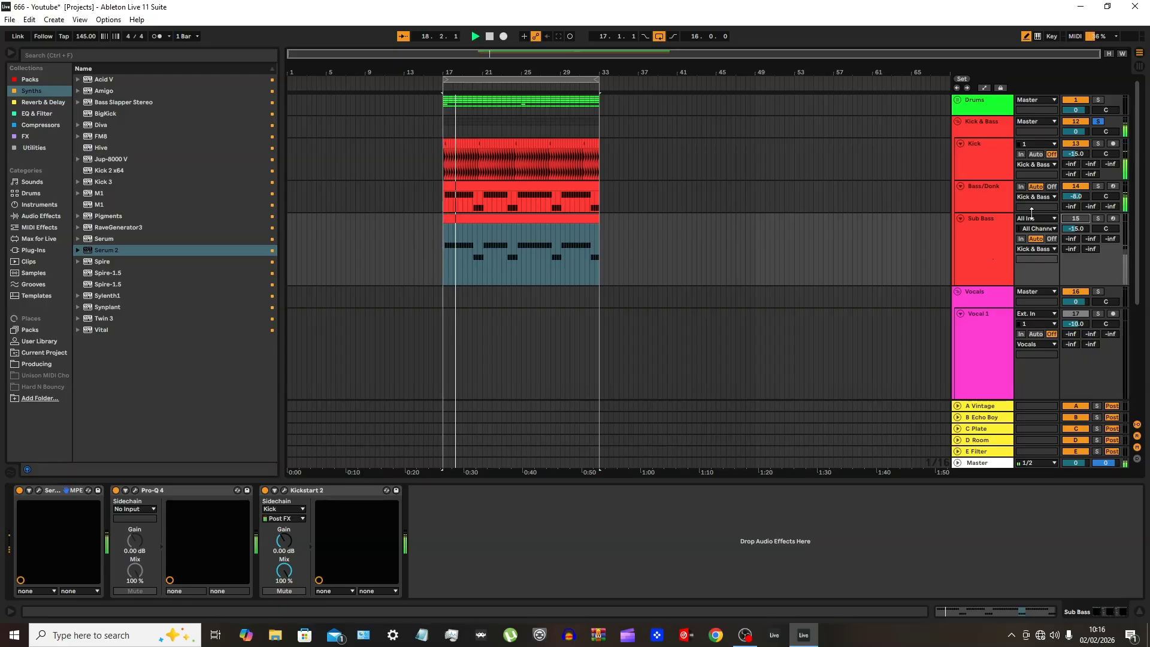
left_click(1079, 219)
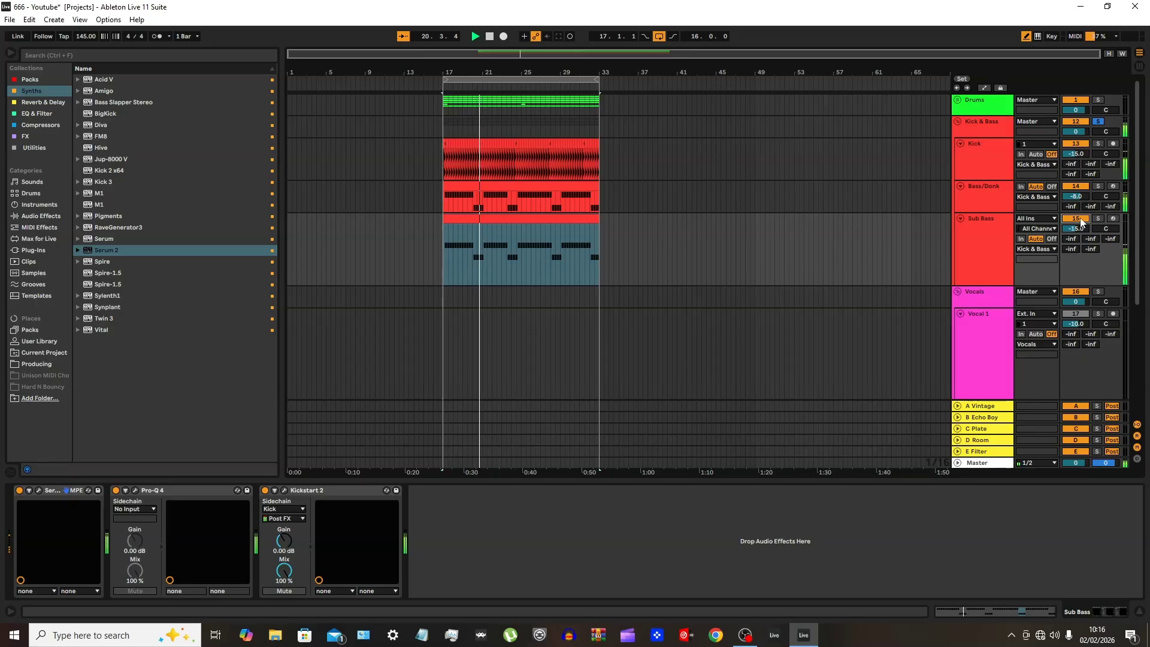
left_click(1080, 220)
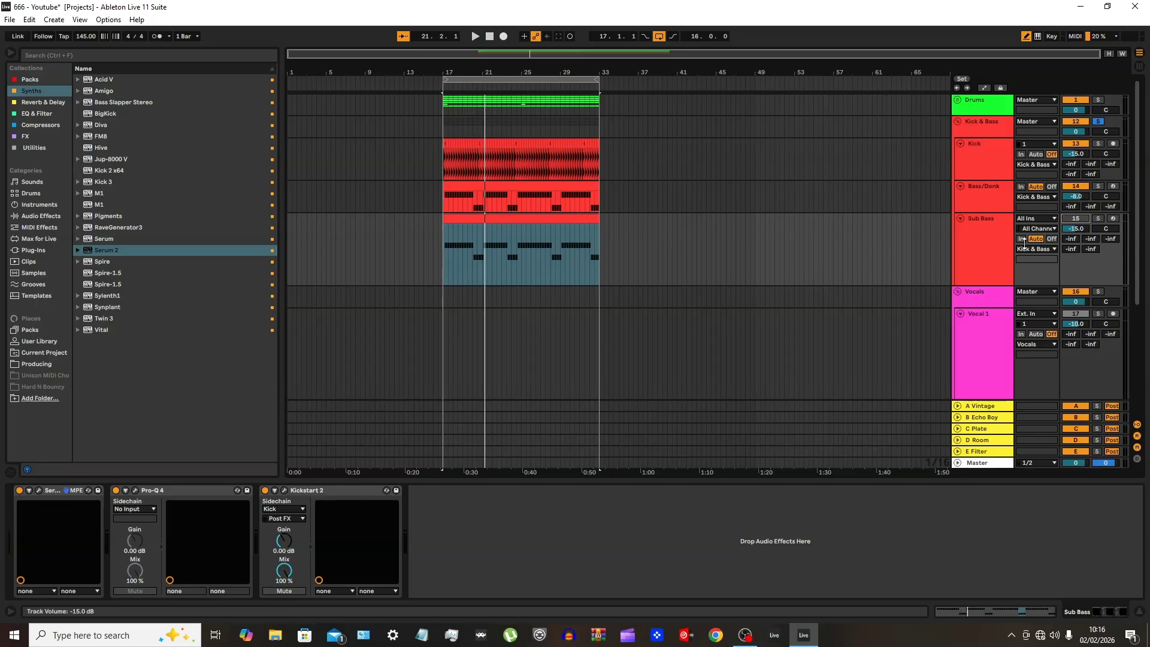
left_click(1076, 220)
Expand the Drums and Kick & Bass groups in the arrangement to show their tracks together
key("super")
left_click(733, 365)
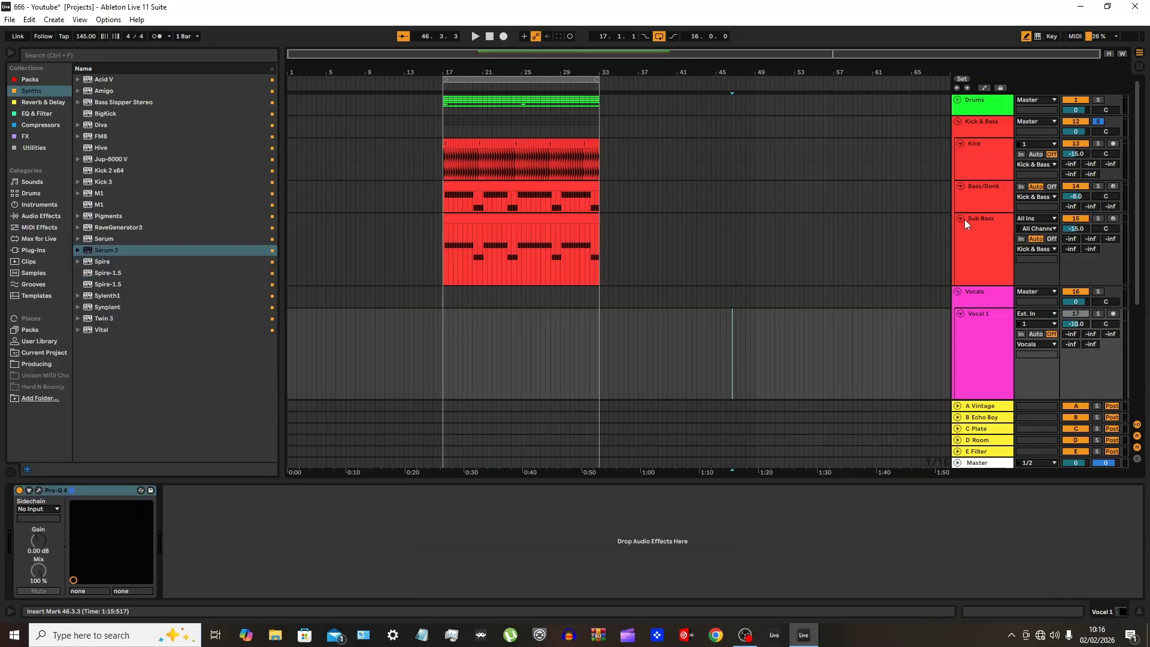
left_click(956, 122)
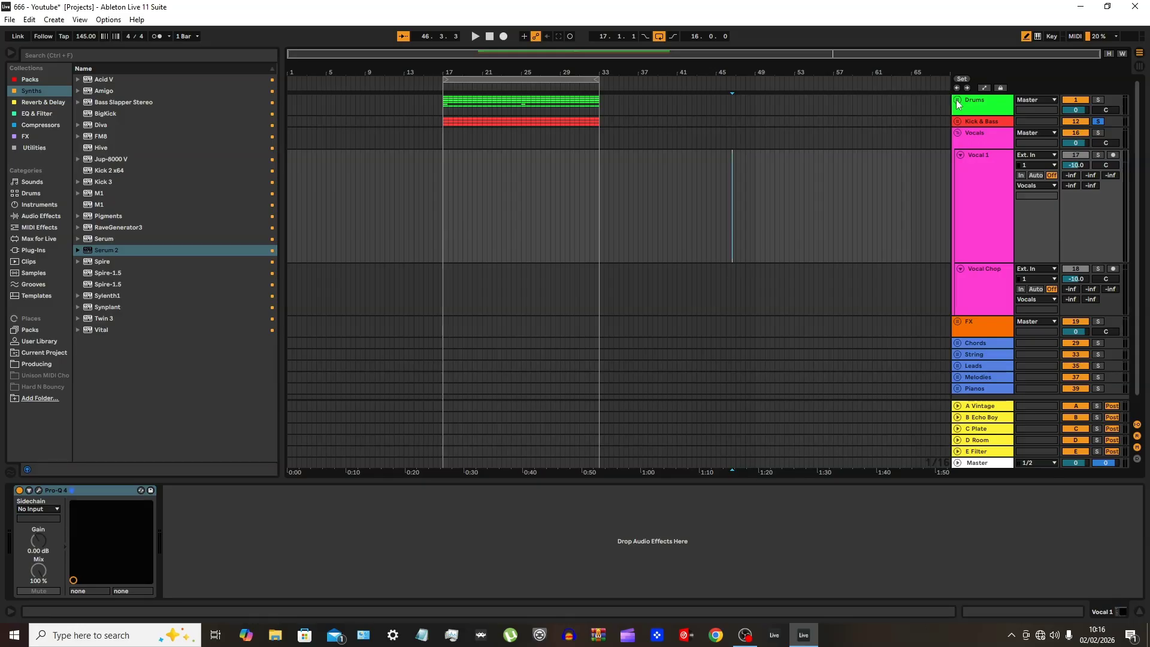
left_click(958, 100)
scroll(957, 257, "down", 6)
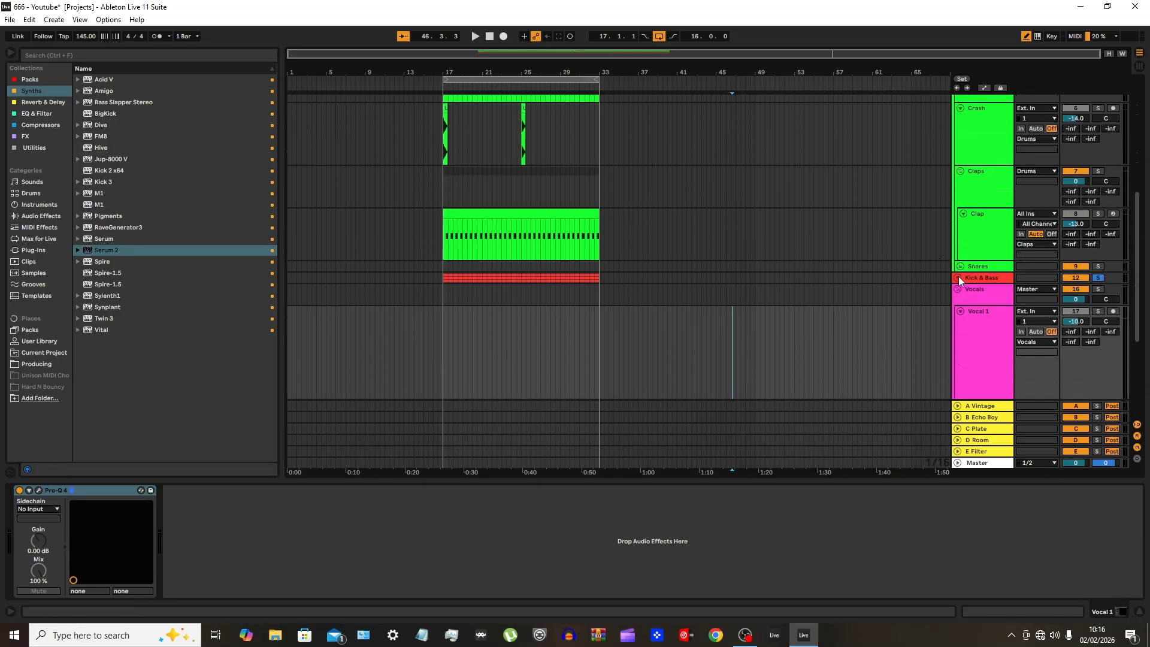
left_click(958, 276)
Move the Bass/Donk and Sub Bass clips together so that they start at bar 33
left_click(510, 313)
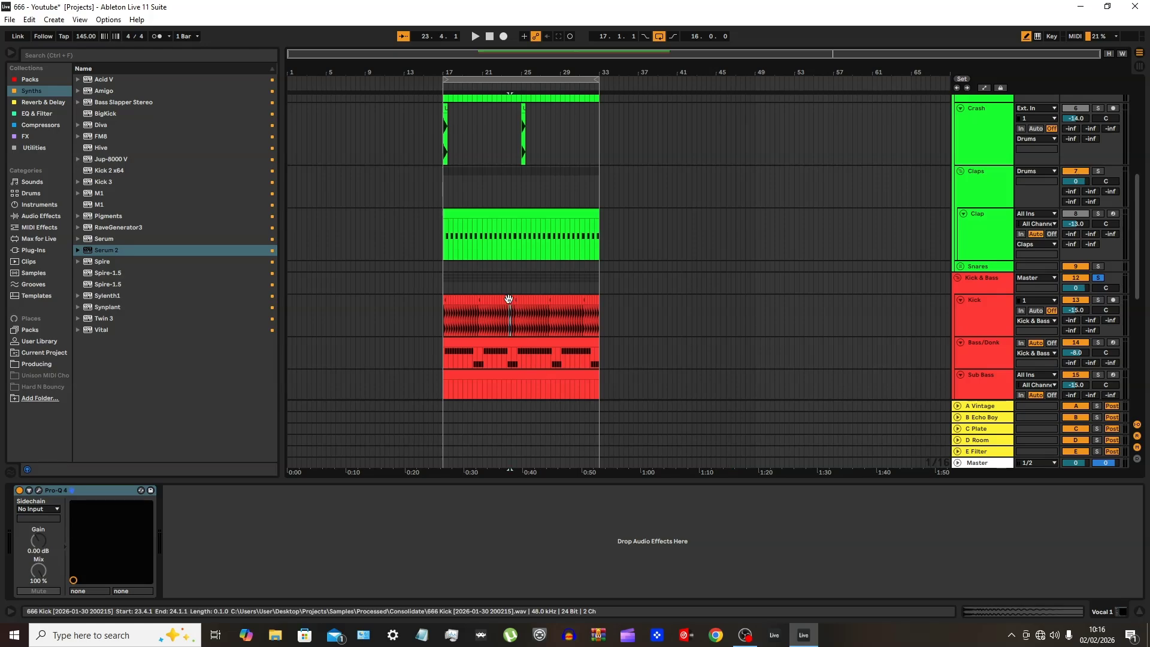
left_click(535, 342)
left_click(531, 381, "shift")
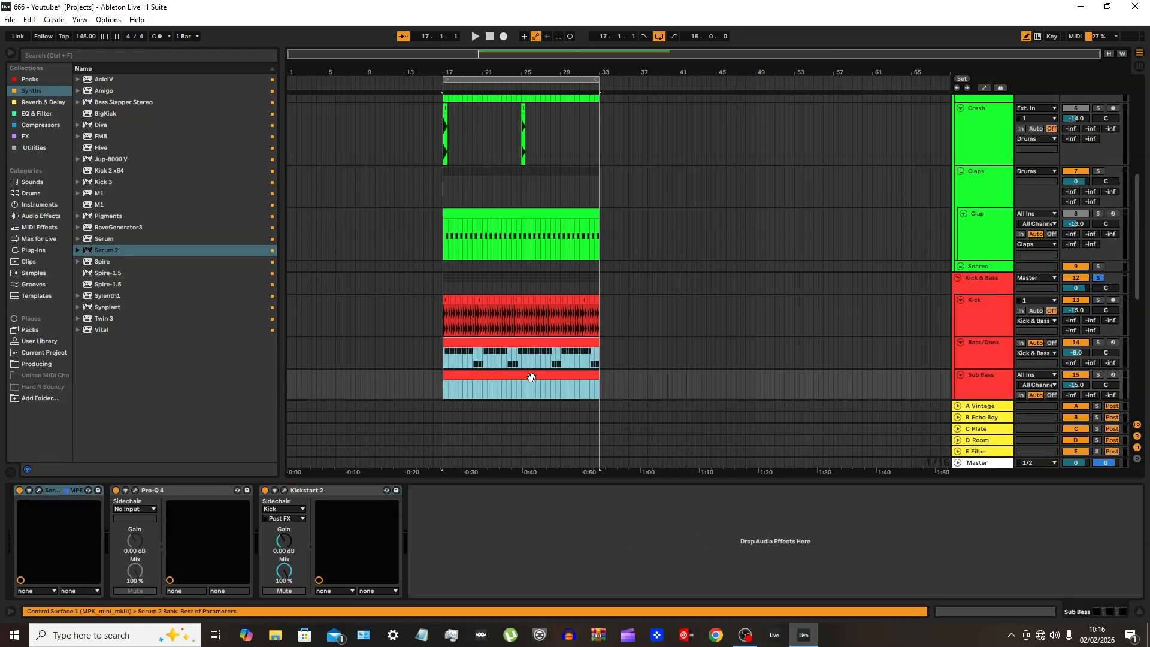
scroll(538, 368, "down", 2)
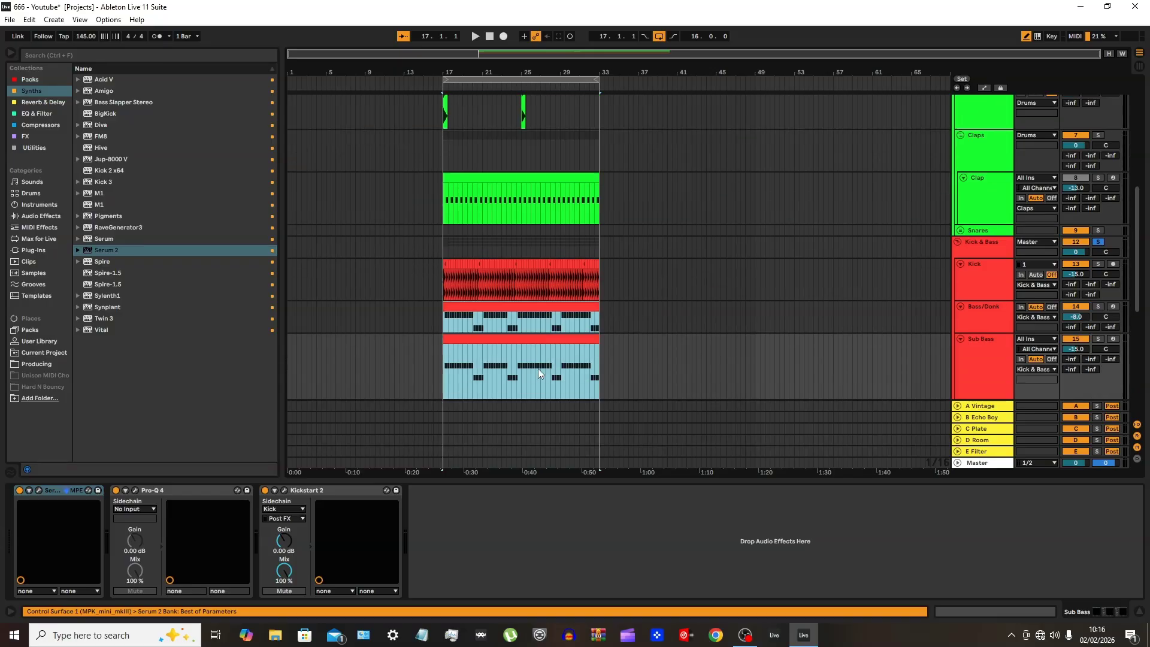
left_click_drag(525, 339, 681, 340)
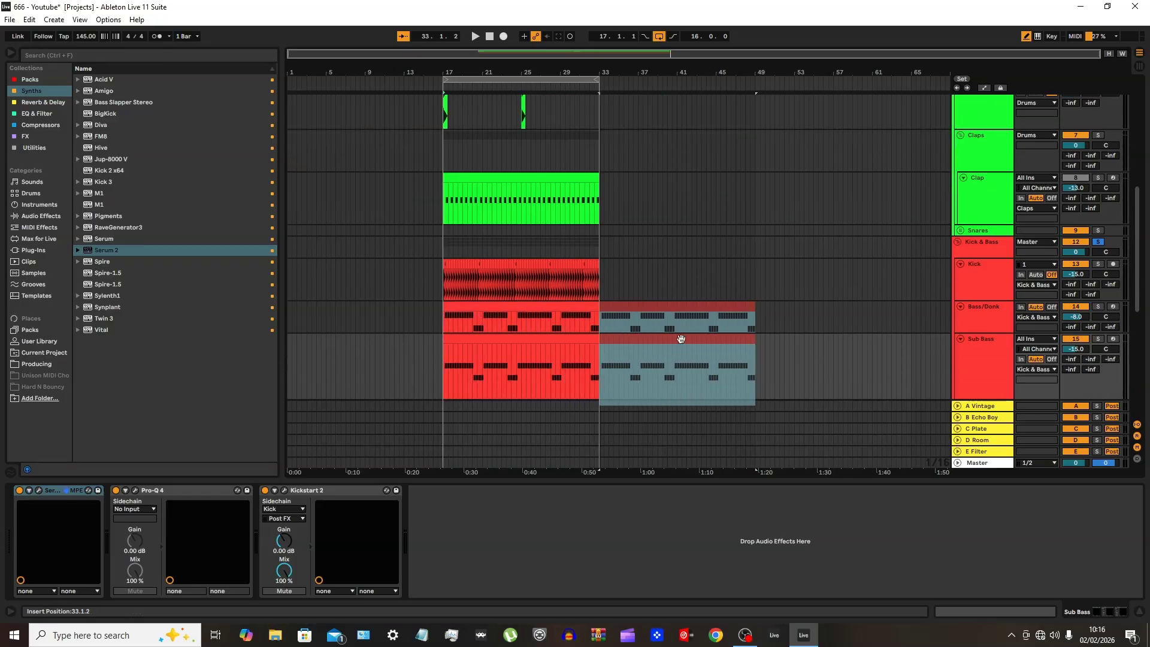
Loop the moved bass section starting at bar 33
scroll(603, 400, "up", 5, "ctrl")
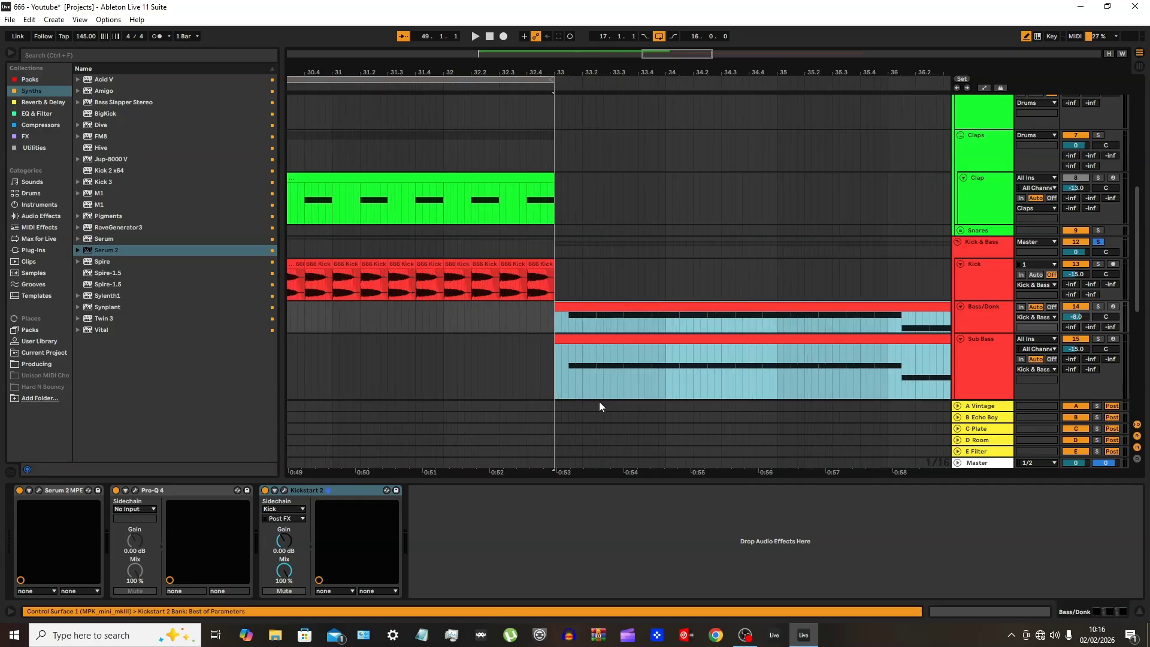
scroll(487, 349, "up", 3)
scroll(487, 348, "down", 3, "ctrl")
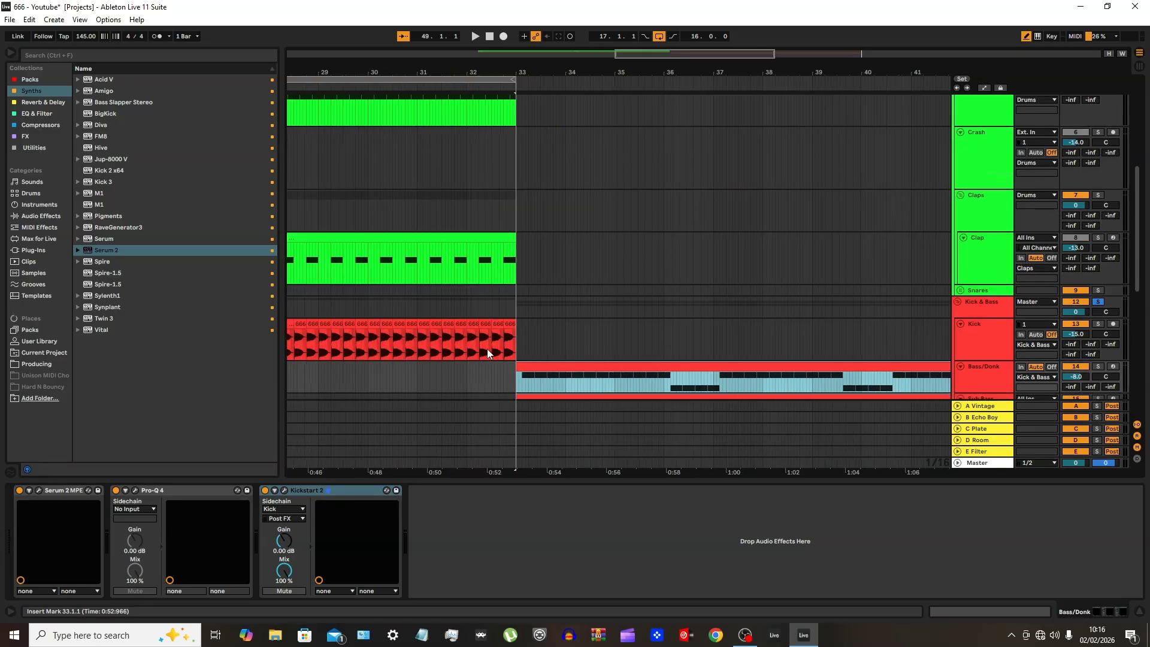
key("ctrl+l")
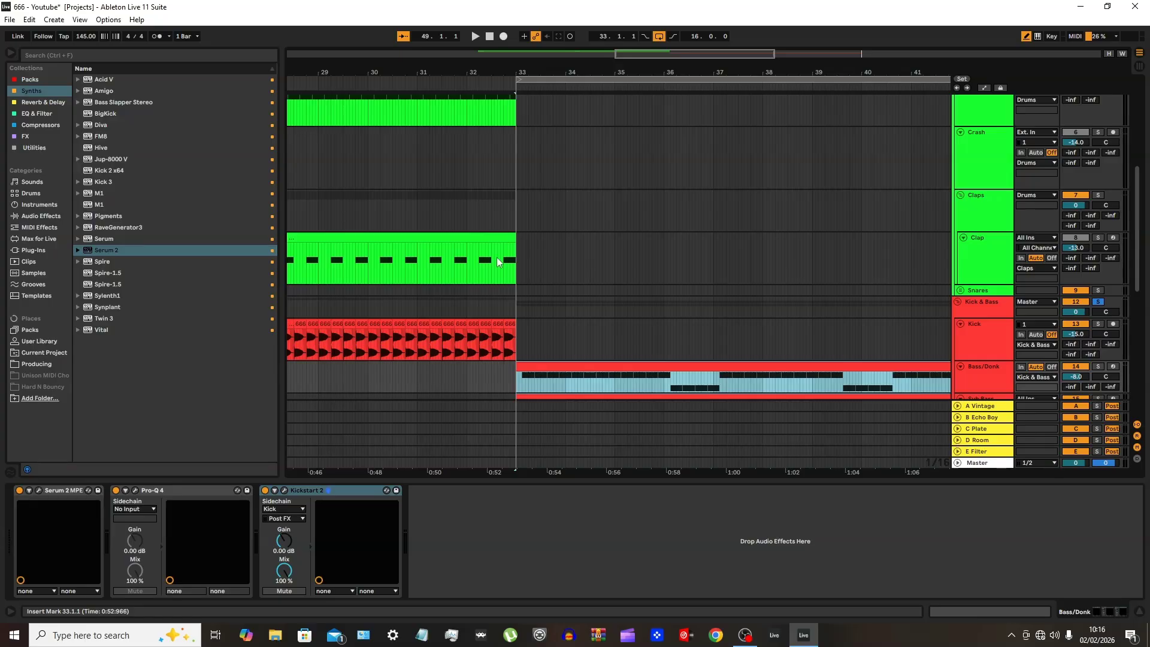
Duplicate the 16-bar Drums and Kick clips from bars 17–33 so that the copies start at bar 33
scroll(561, 225, "down", 6, "ctrl")
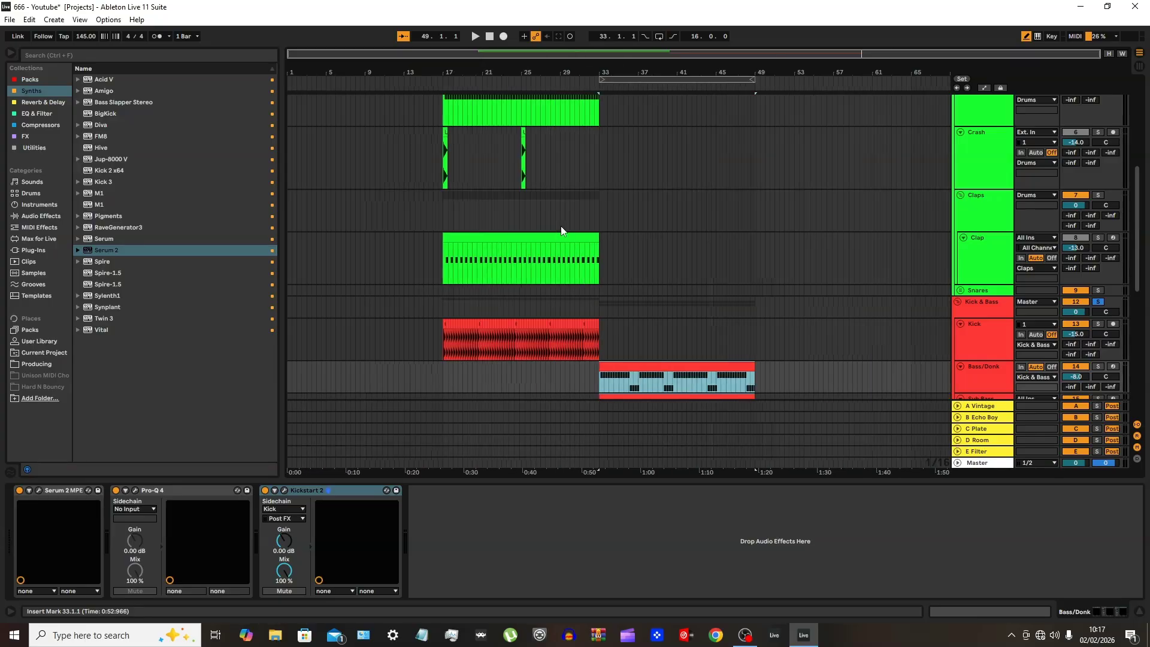
scroll(548, 337, "up", 8)
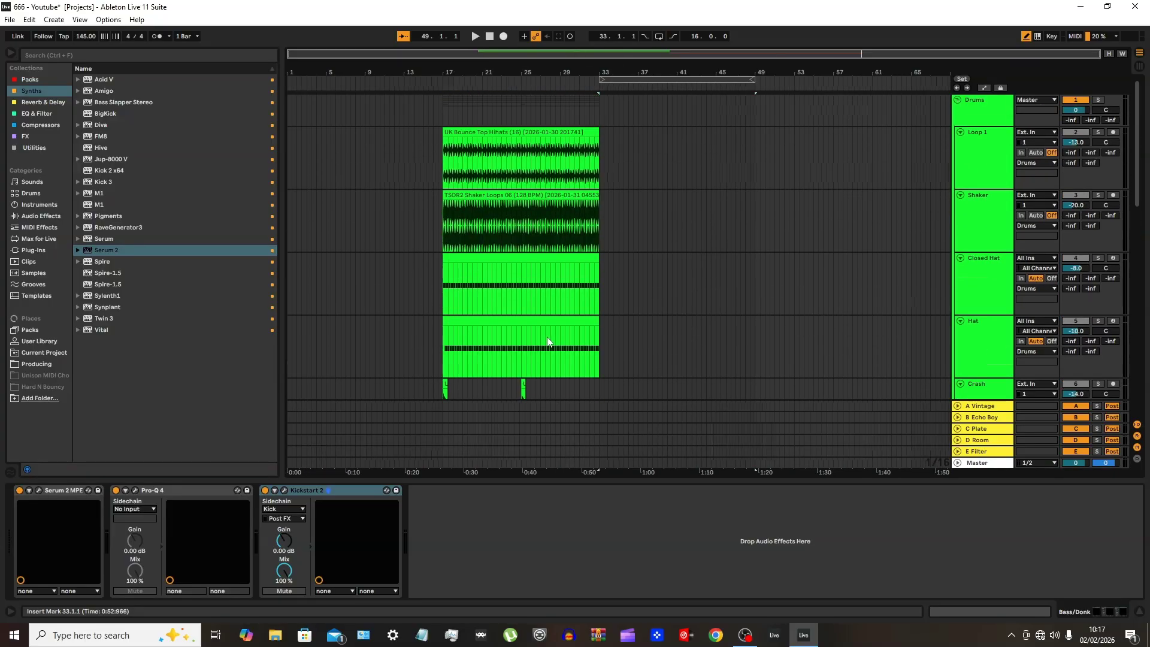
left_click(526, 134)
left_click(538, 118)
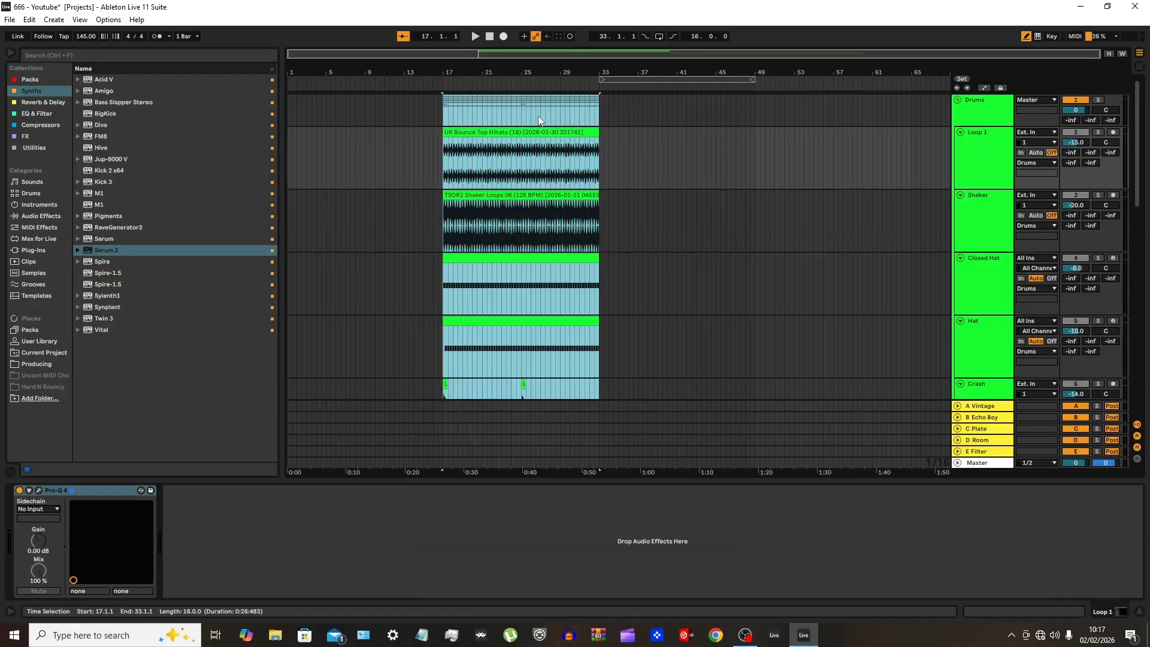
scroll(560, 324, "down", 8)
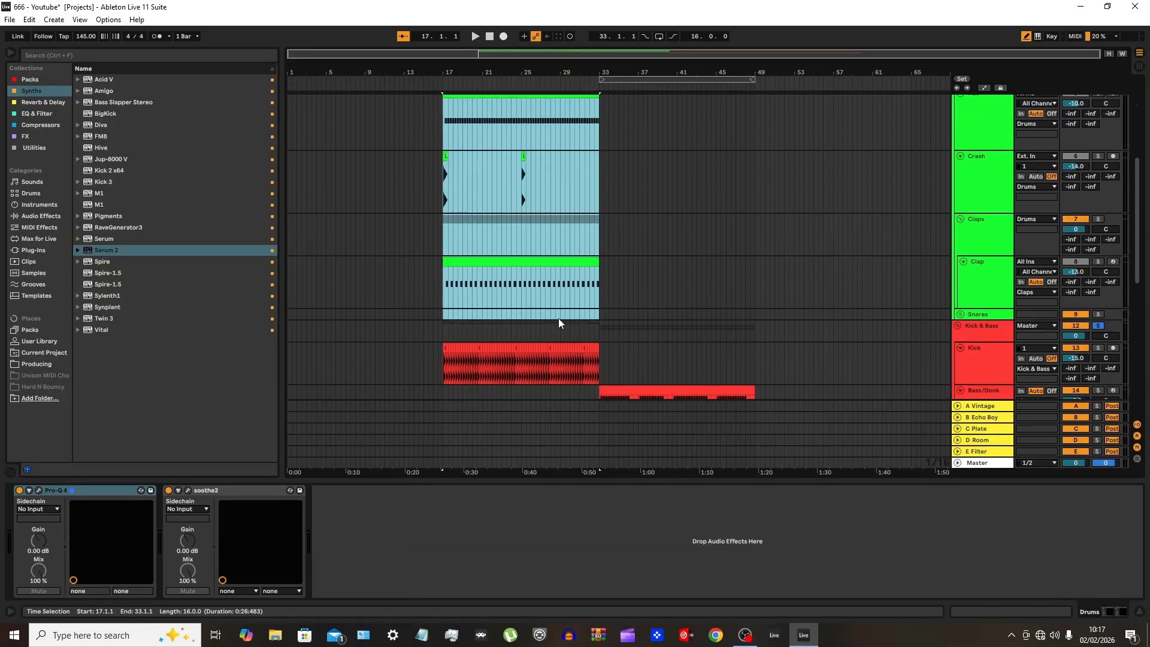
left_click(547, 348, "ctrl")
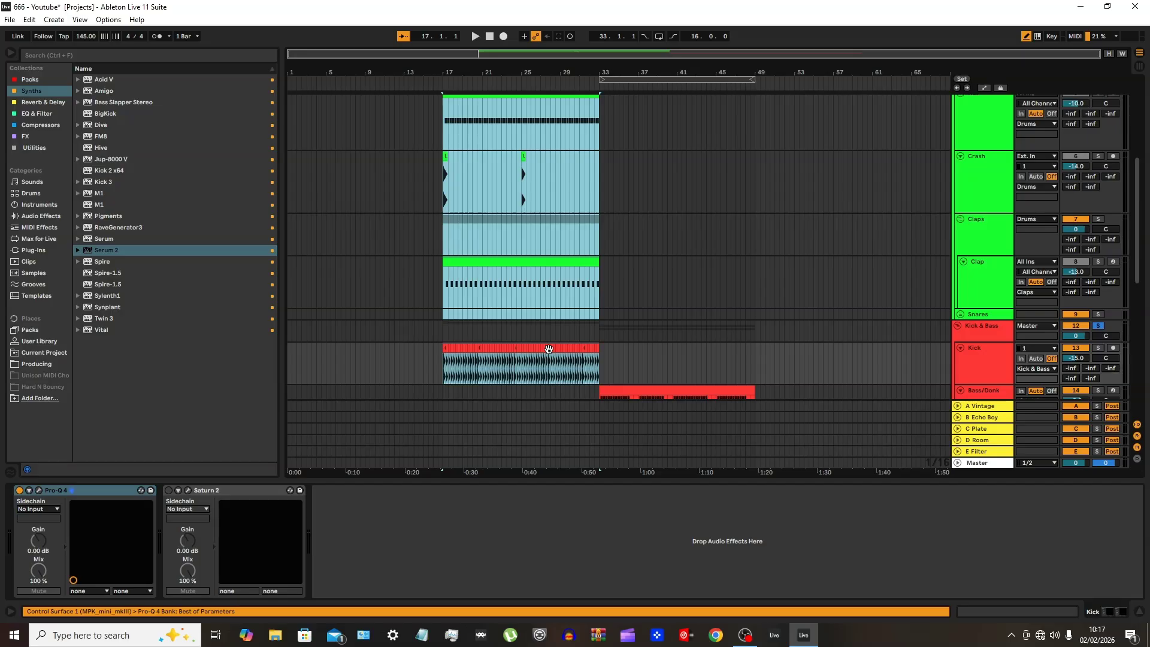
key("ctrl+d")
Add the Bass/Donk and Sub Bass clips to the selection and duplicate the full 16-bar section to bar 49
scroll(695, 320, "down", 3)
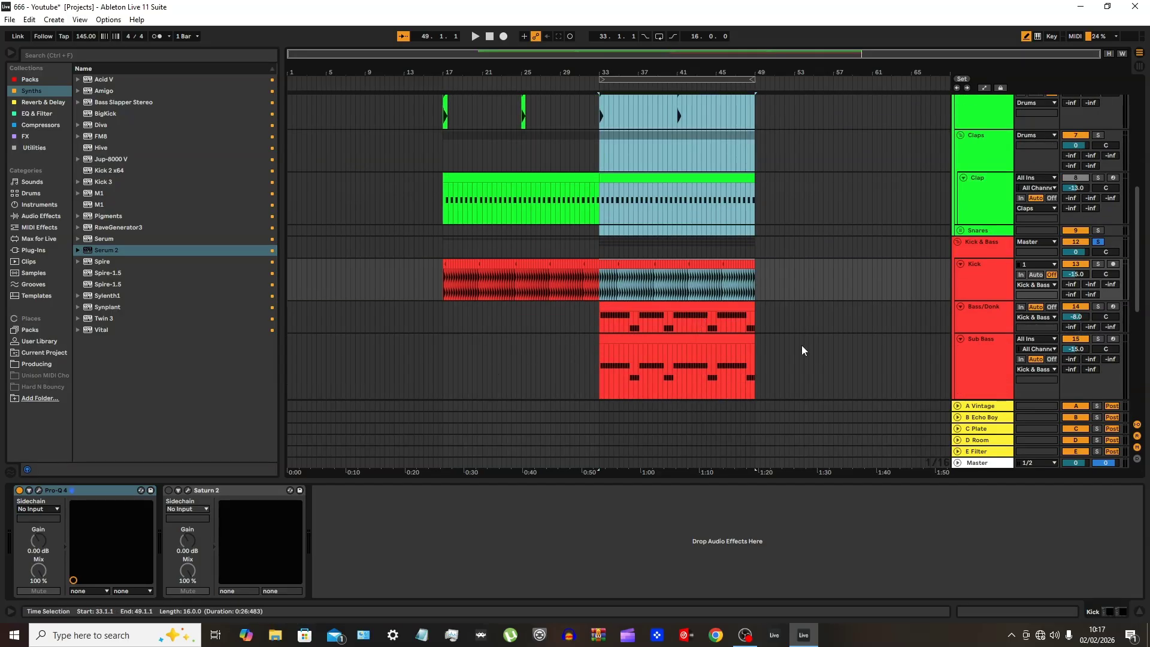
left_click(720, 309, "ctrl")
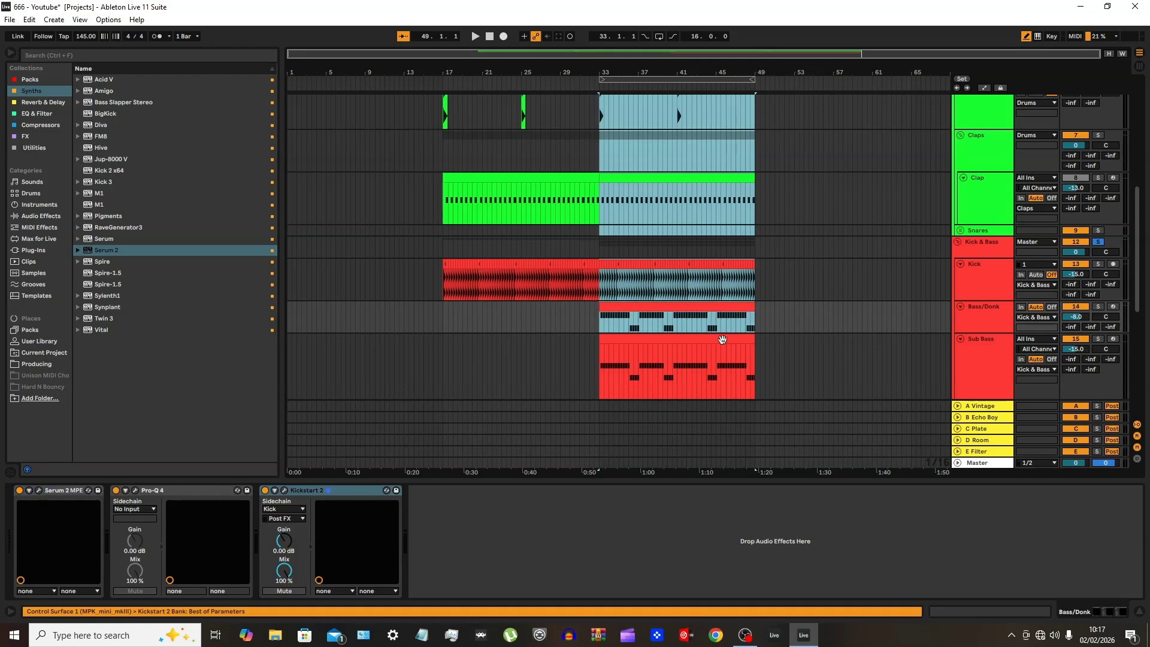
left_click(722, 340, "ctrl")
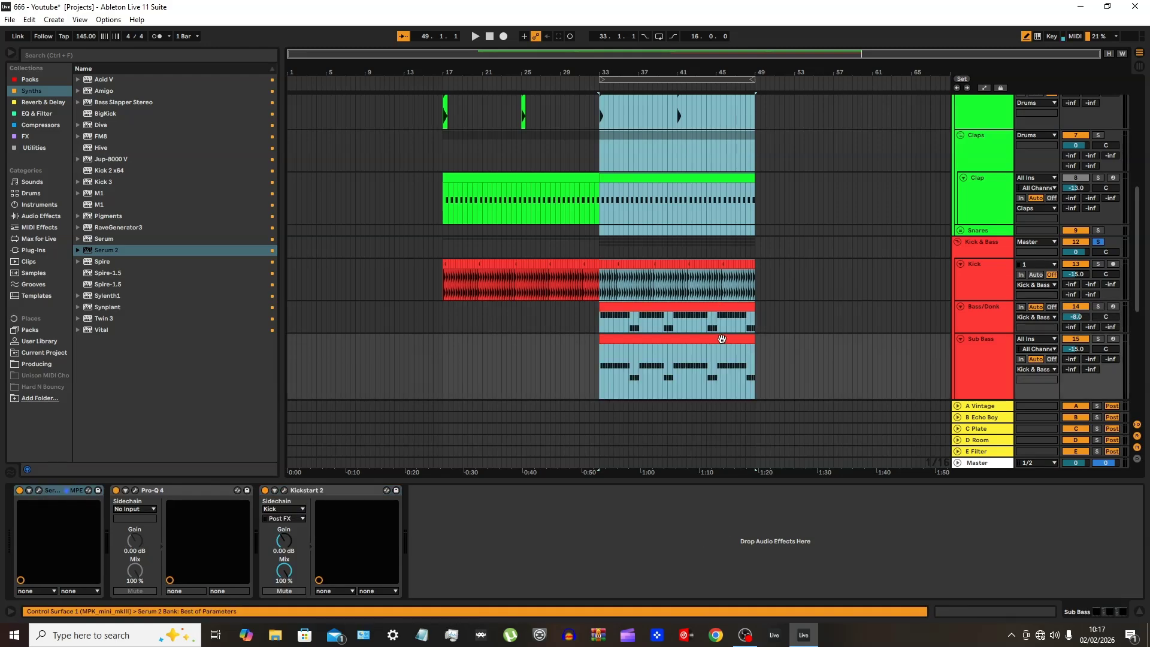
key("ctrl+d")
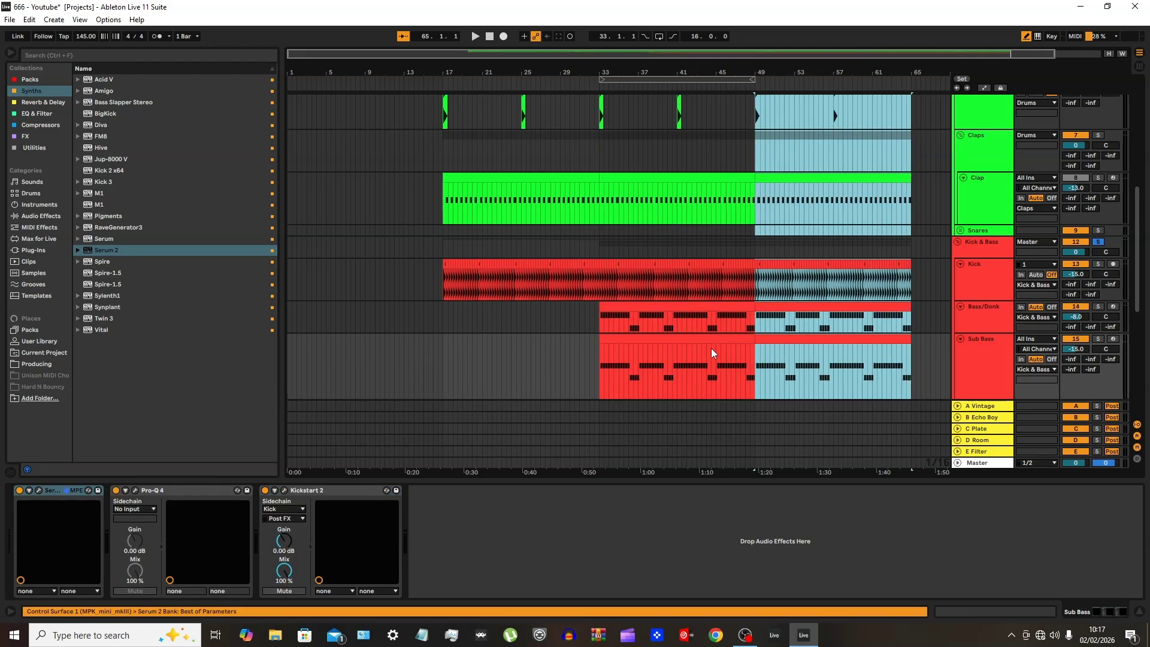
Collapse the Kick & Bass and Drums groups in the arrangement
scroll(838, 301, "down", 1)
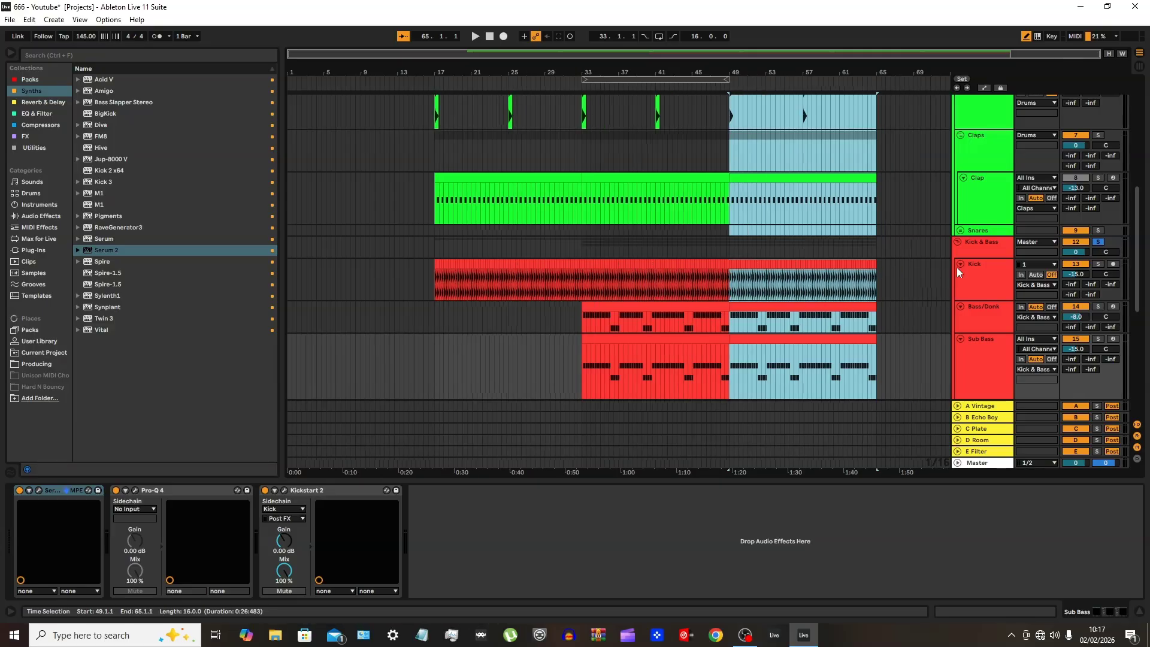
left_click(959, 242)
scroll(938, 262, "up", 6)
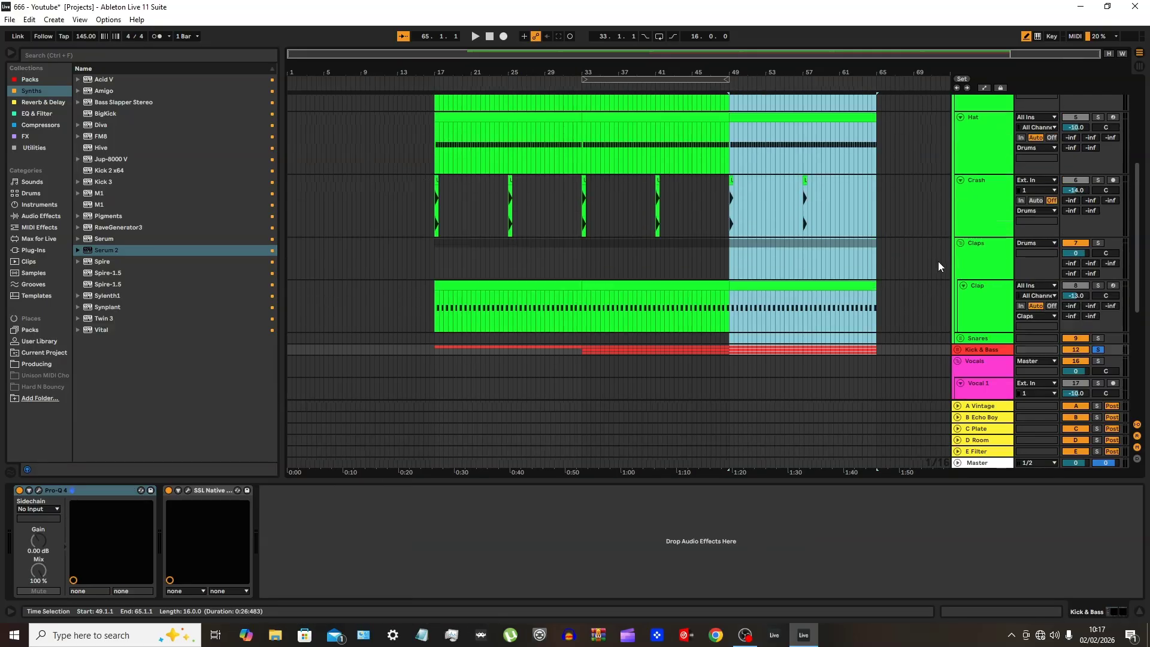
scroll(948, 158, "up", 2)
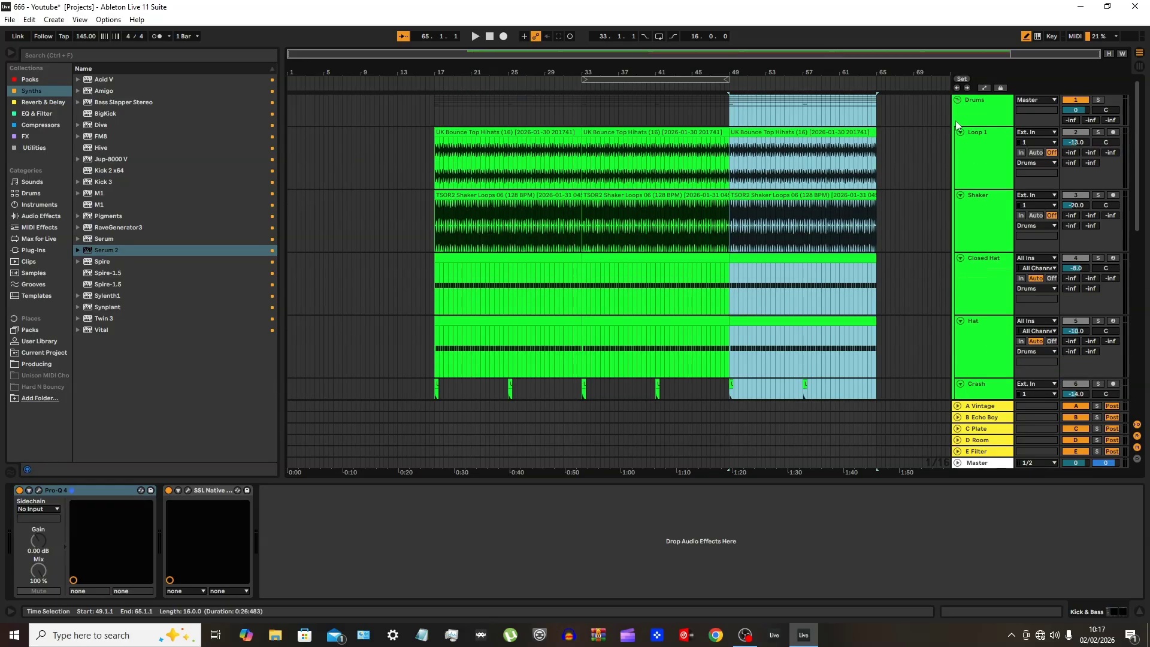
left_click(963, 99)
left_click(959, 99)
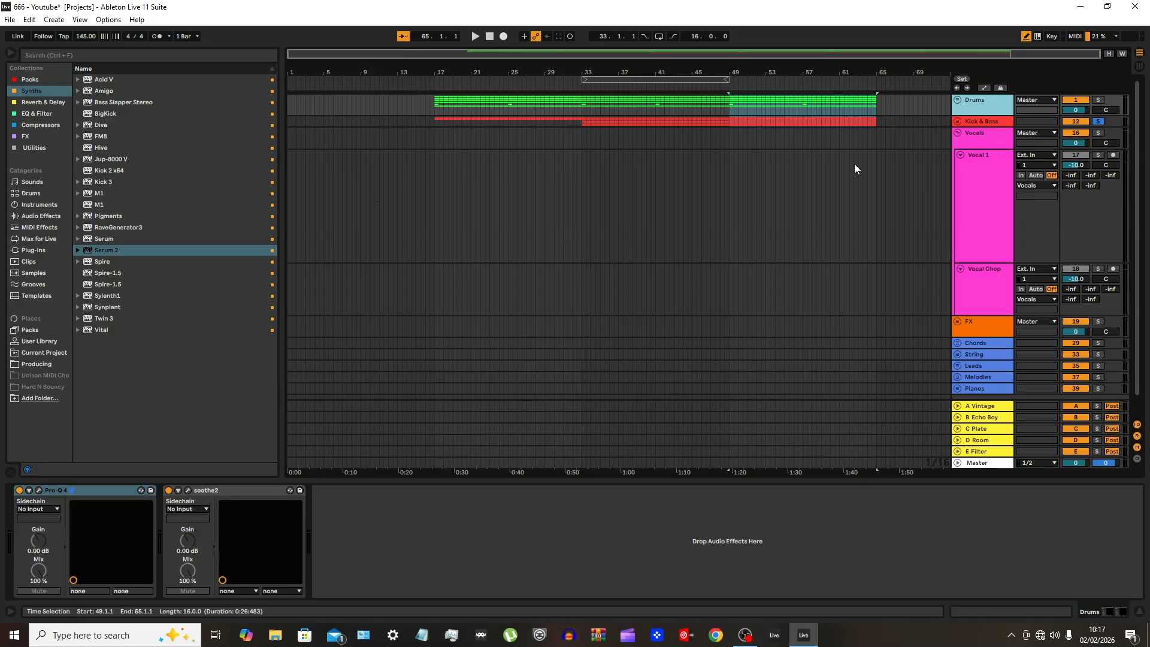
Clear bar 32 across all Drums and Kick & Bass tracks to leave a one-bar gap before bar 33
left_click(957, 100)
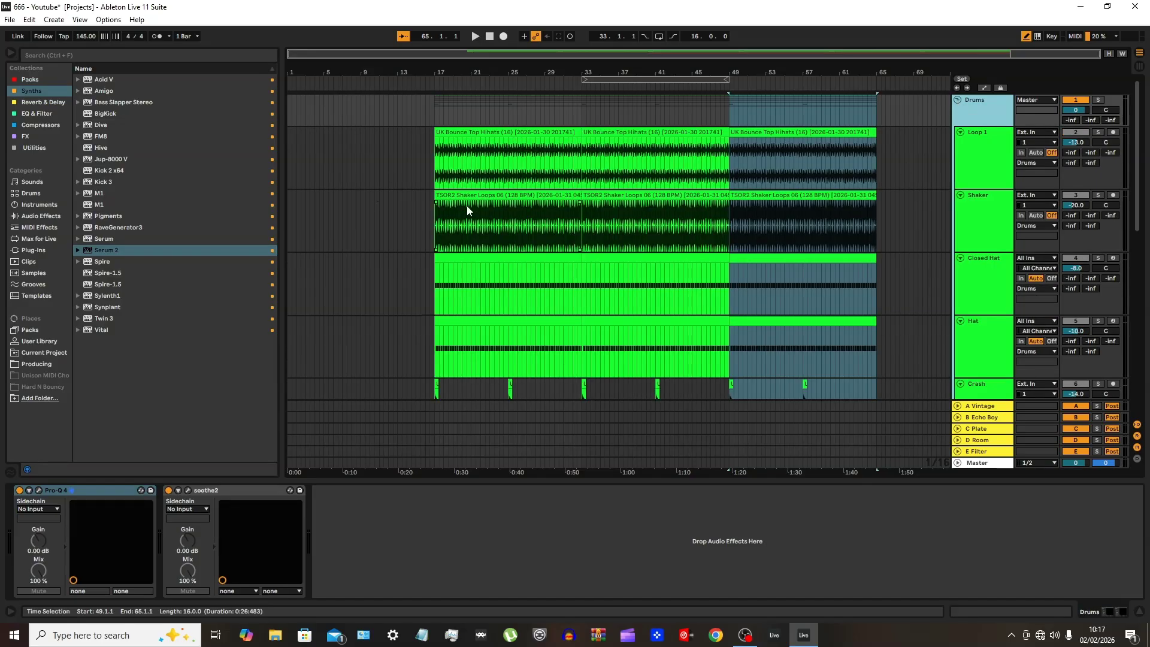
scroll(587, 183, "up", 3)
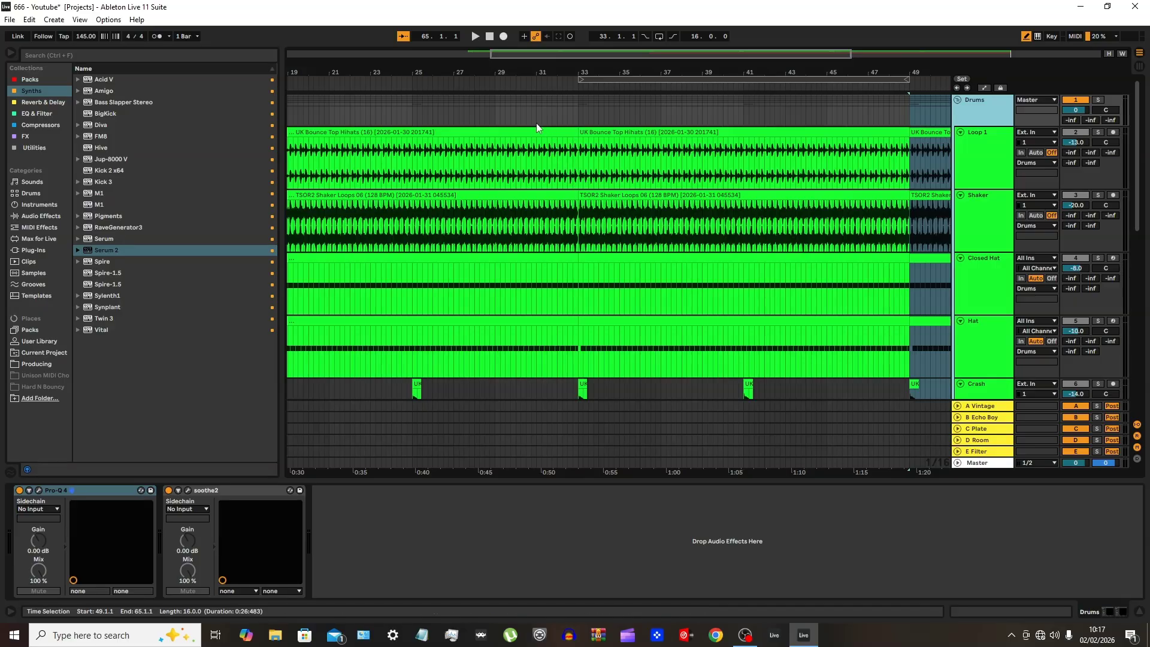
left_click_drag(537, 123, 578, 106)
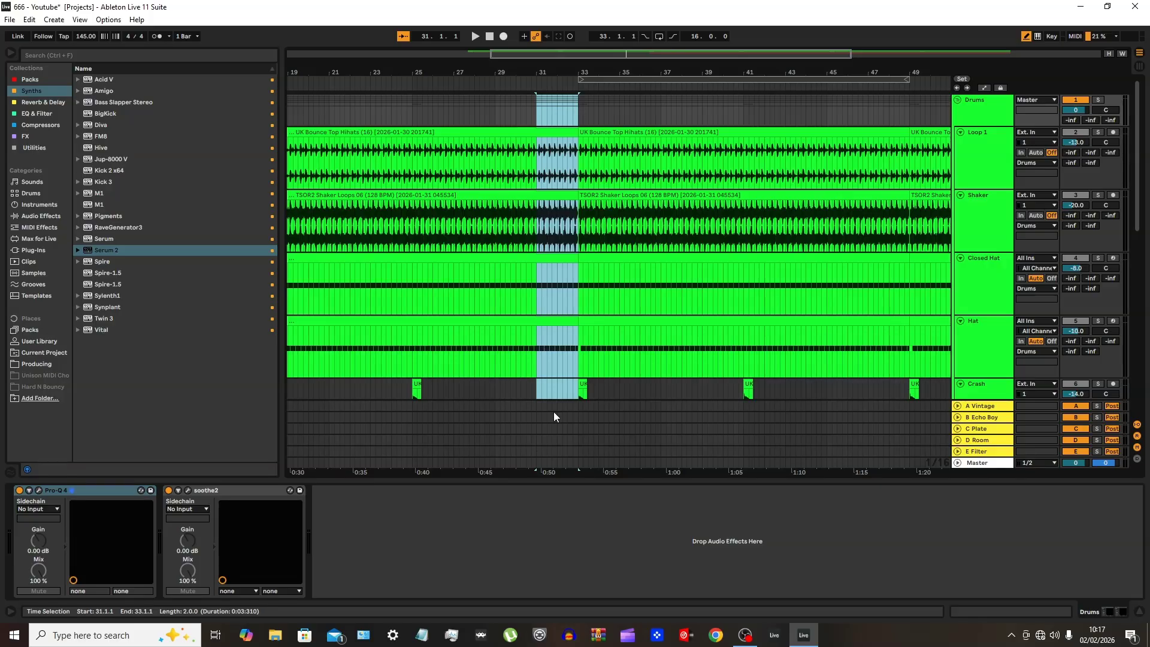
key("z")
left_click_drag(599, 111, 703, 117)
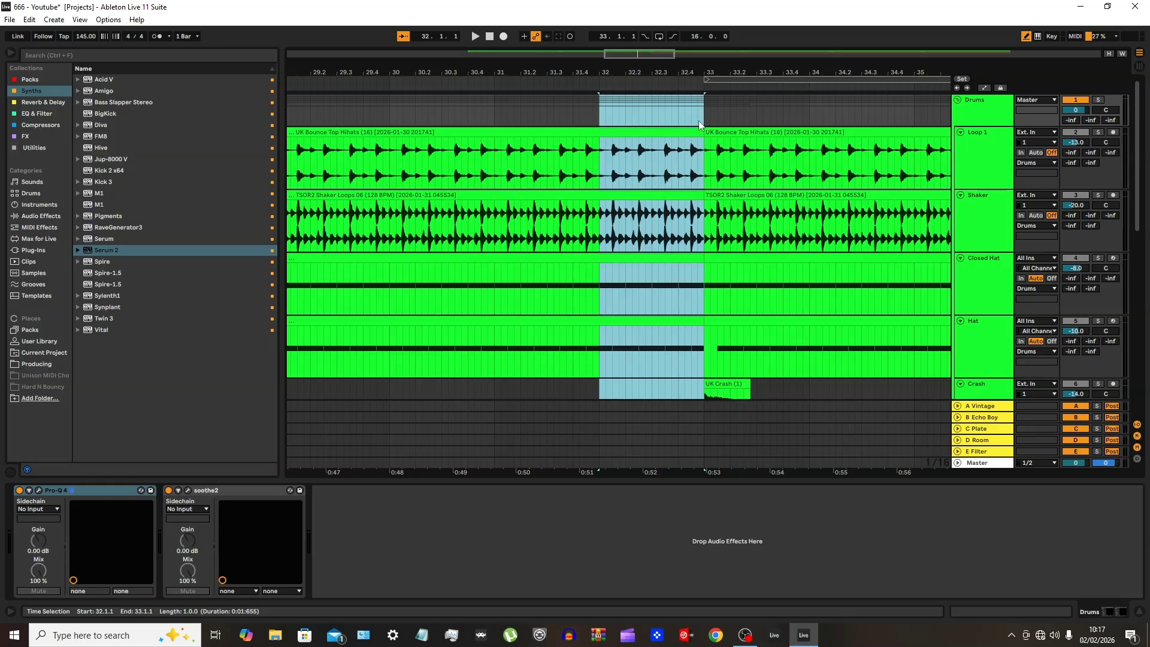
scroll(673, 152, "down", 8)
scroll(673, 150, "down", 2)
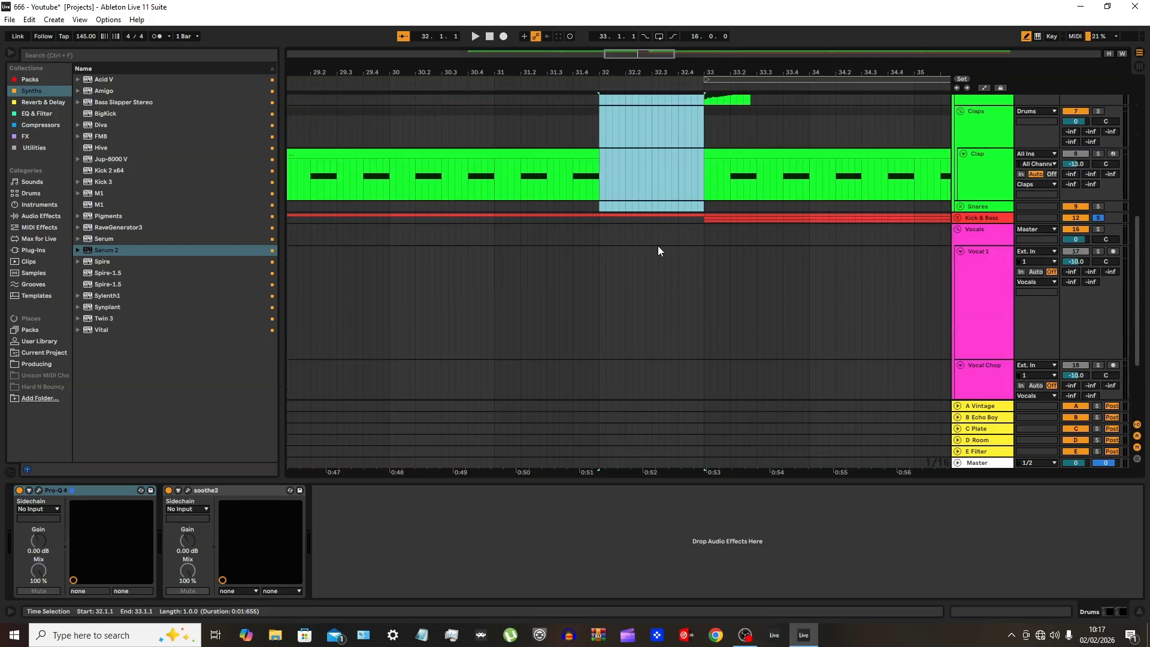
left_click(657, 209)
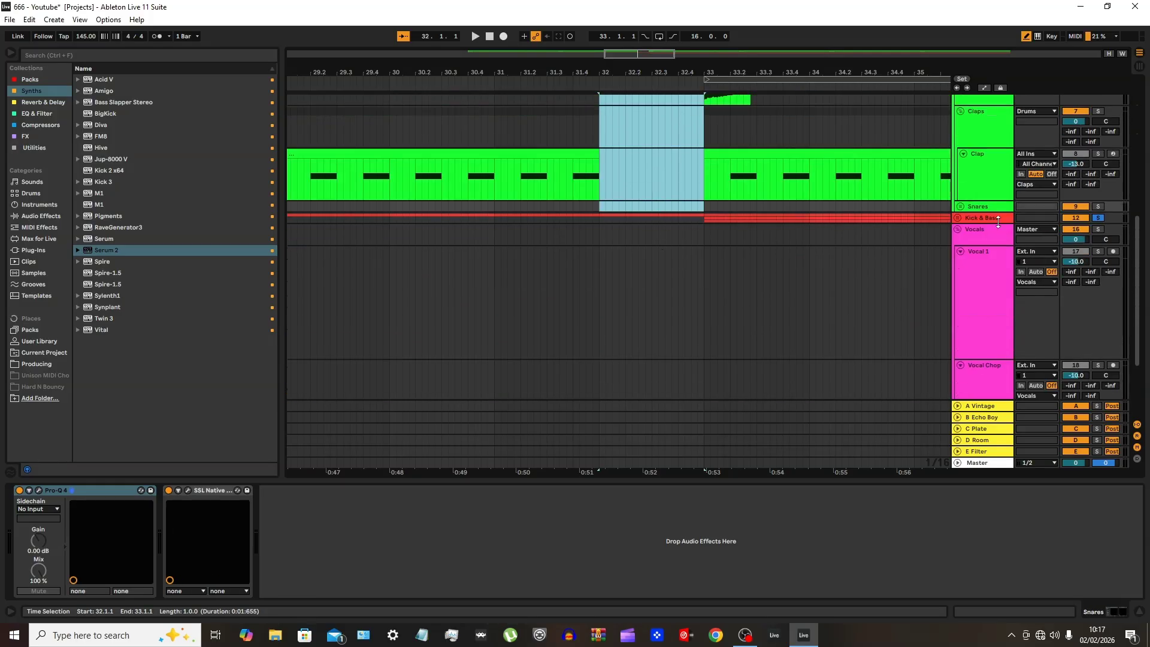
left_click(958, 219)
left_click(666, 219, "shift")
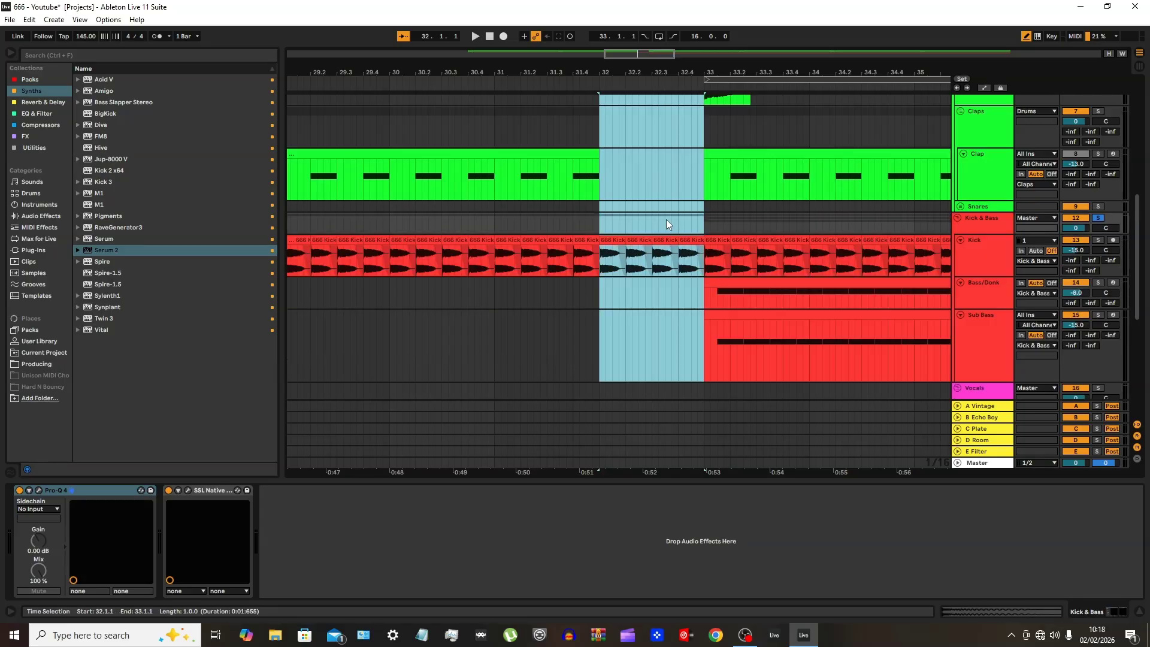
key("w")
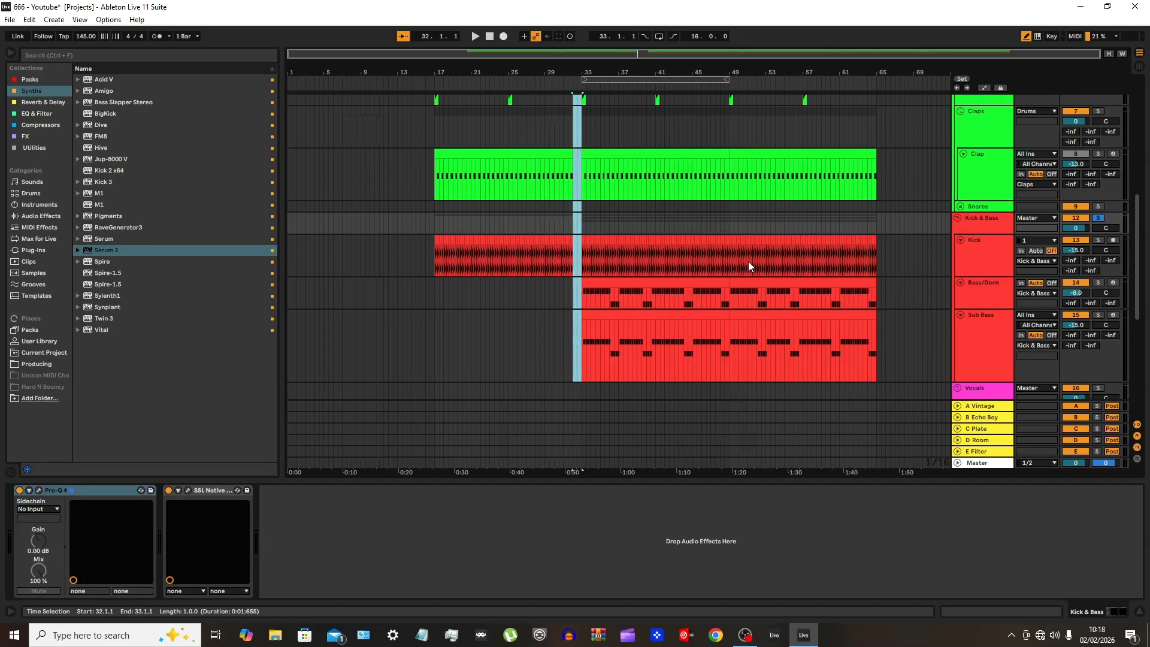
Audition the 666 Fill 1.wav and 666 Fill 2.wav samples in the Producing folder, and collapse the 666 folder
scroll(753, 269, "up", 5)
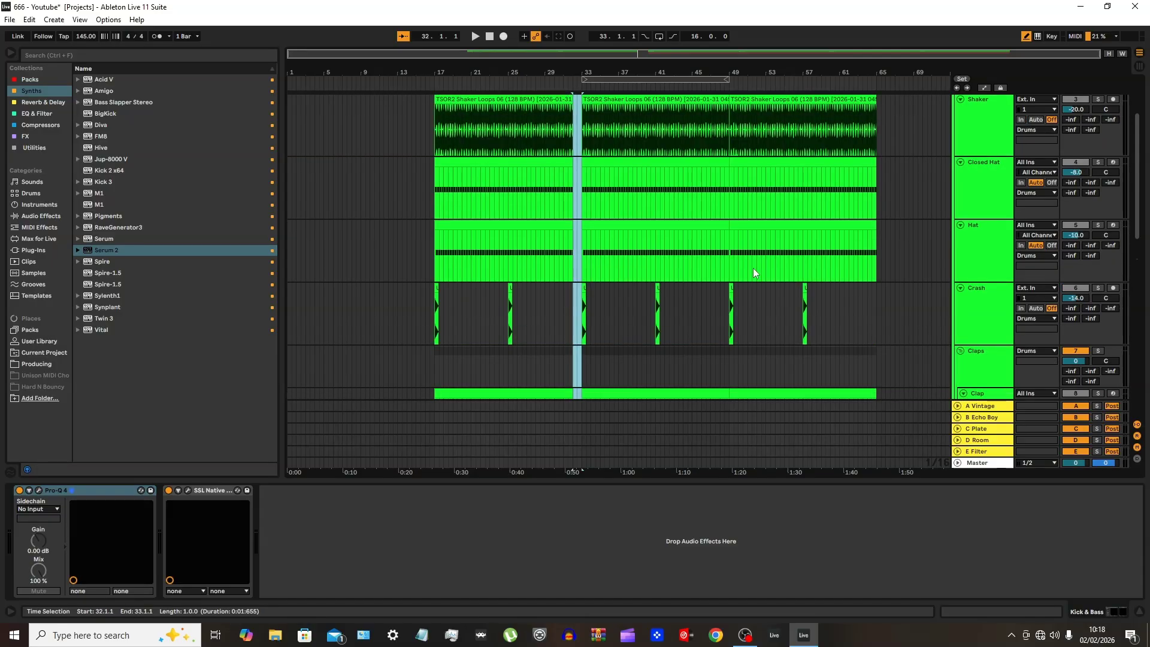
left_click(40, 362)
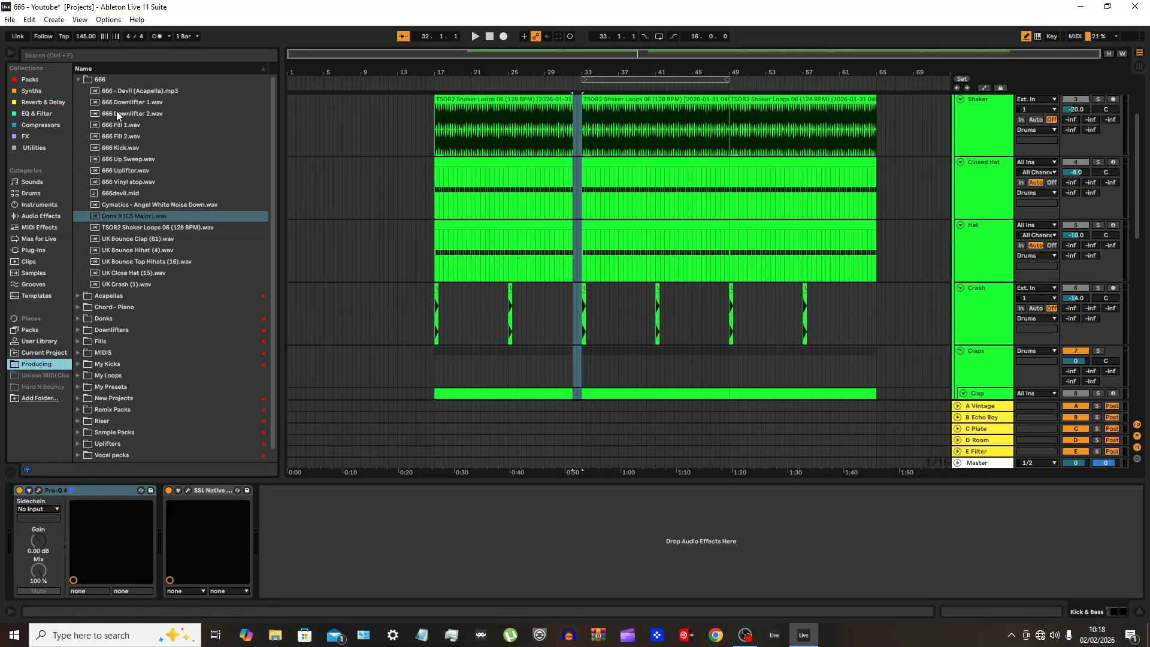
left_click(127, 123)
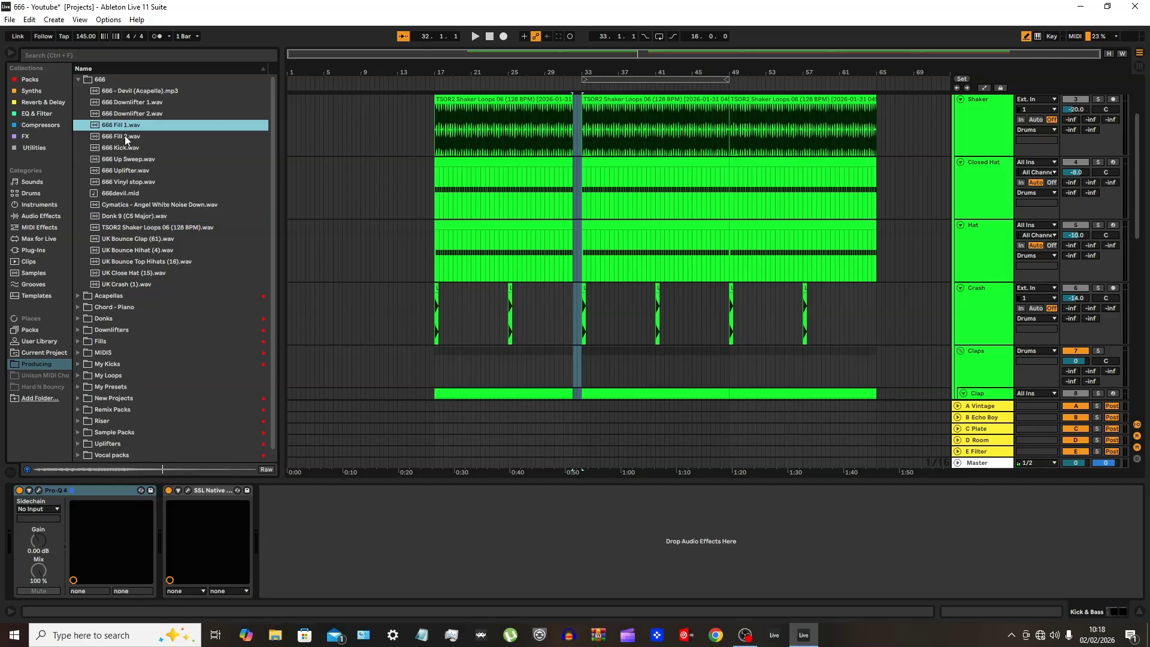
left_click(124, 136)
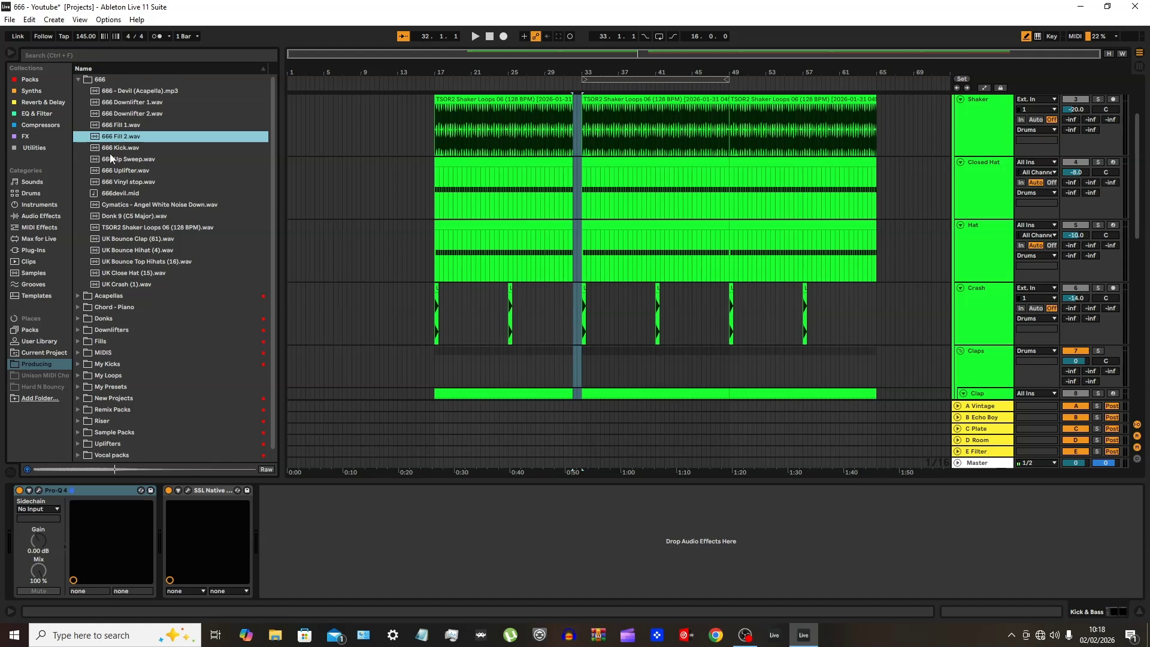
left_click(78, 79)
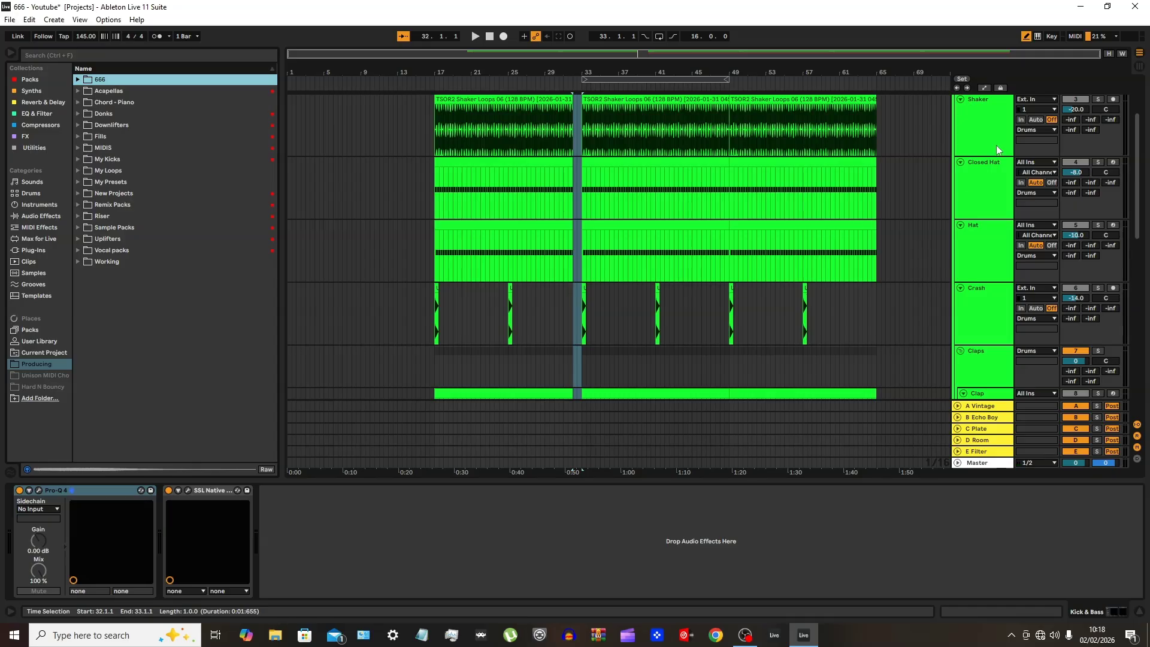
Clear bar 48 across all Drums and Kick & Bass tracks to leave a one-bar gap before bar 49
scroll(911, 232, "up", 3)
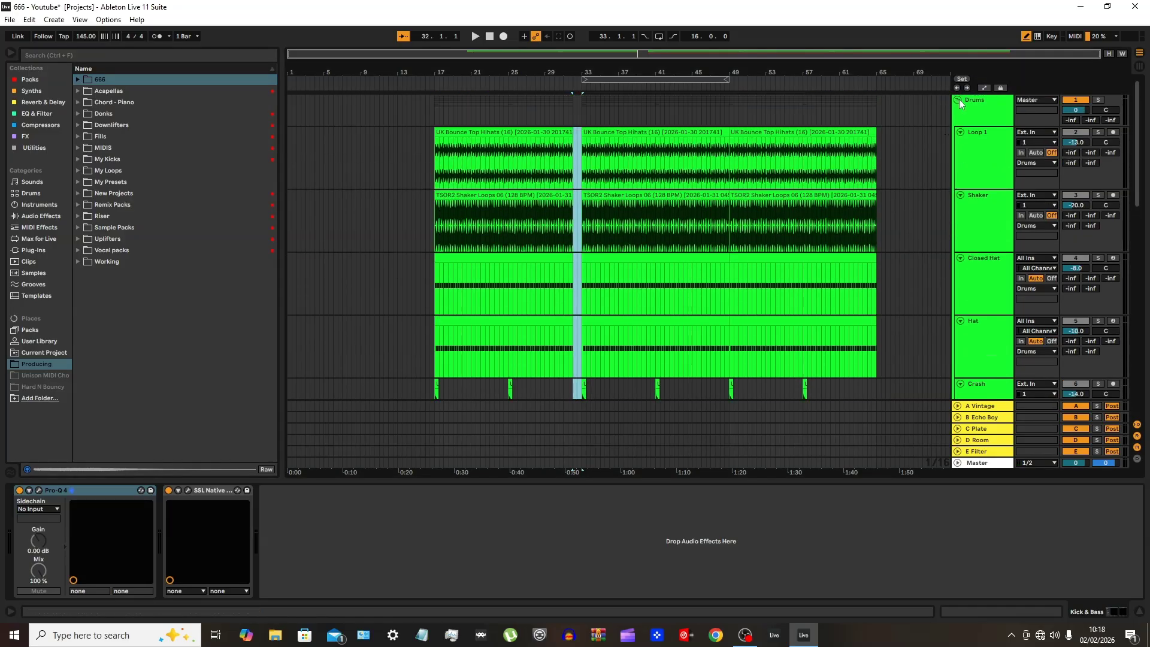
scroll(732, 182, "up", 5, "ctrl")
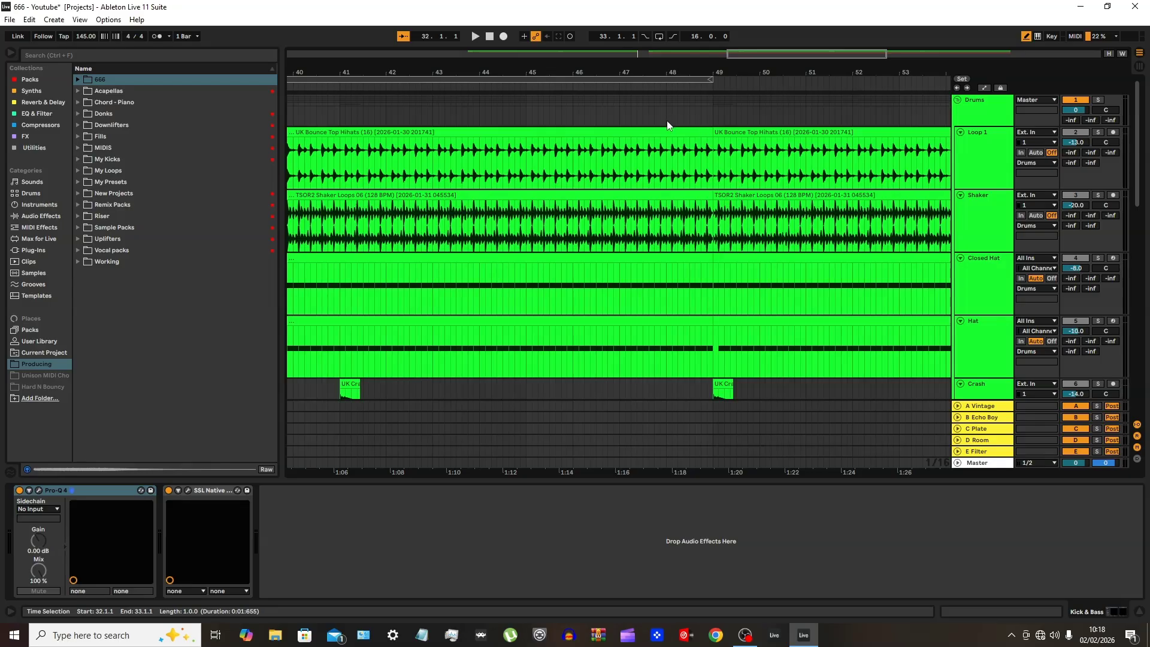
left_click_drag(670, 121, 710, 107)
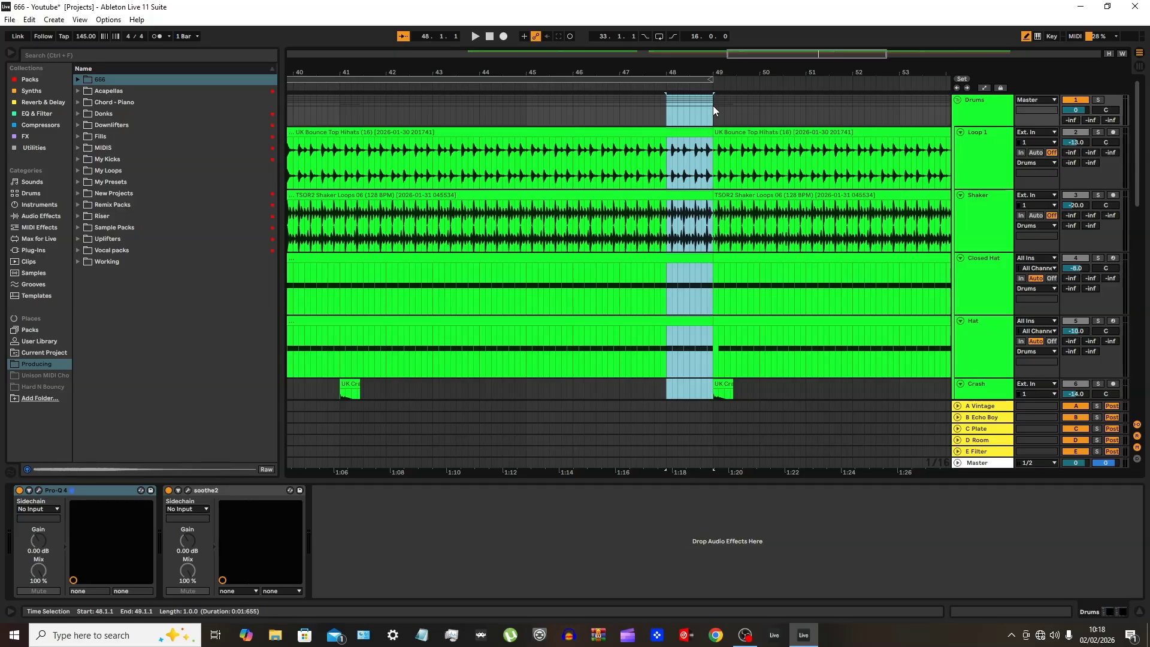
key("Delete")
scroll(708, 340, "down", 5, "ctrl")
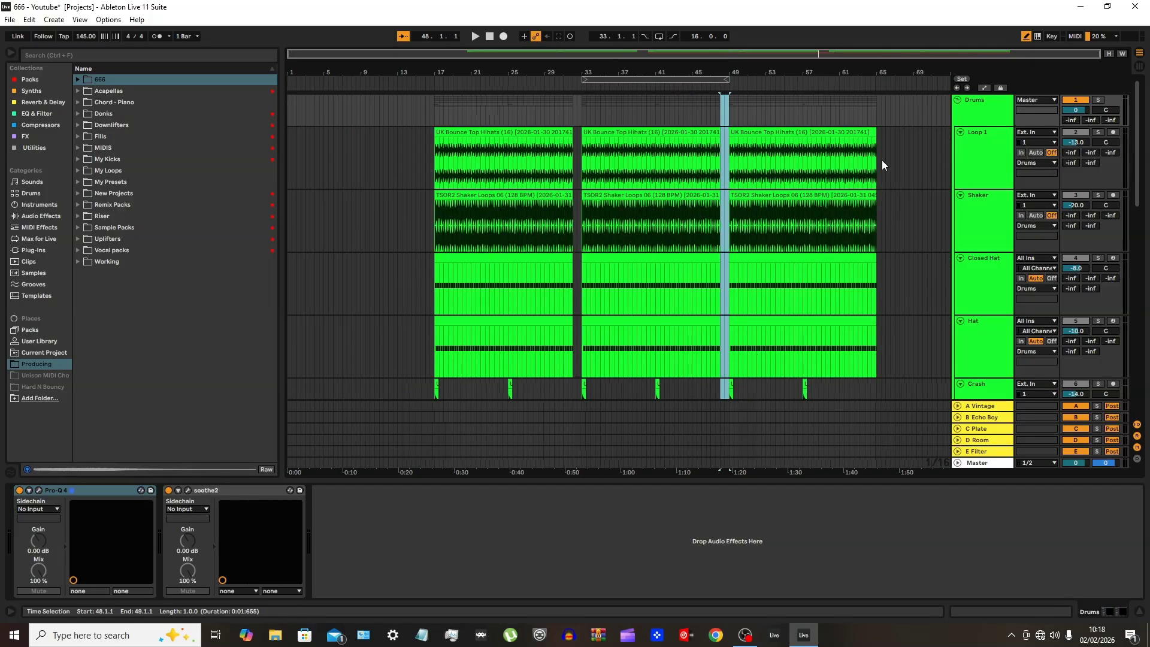
scroll(809, 245, "down", 8)
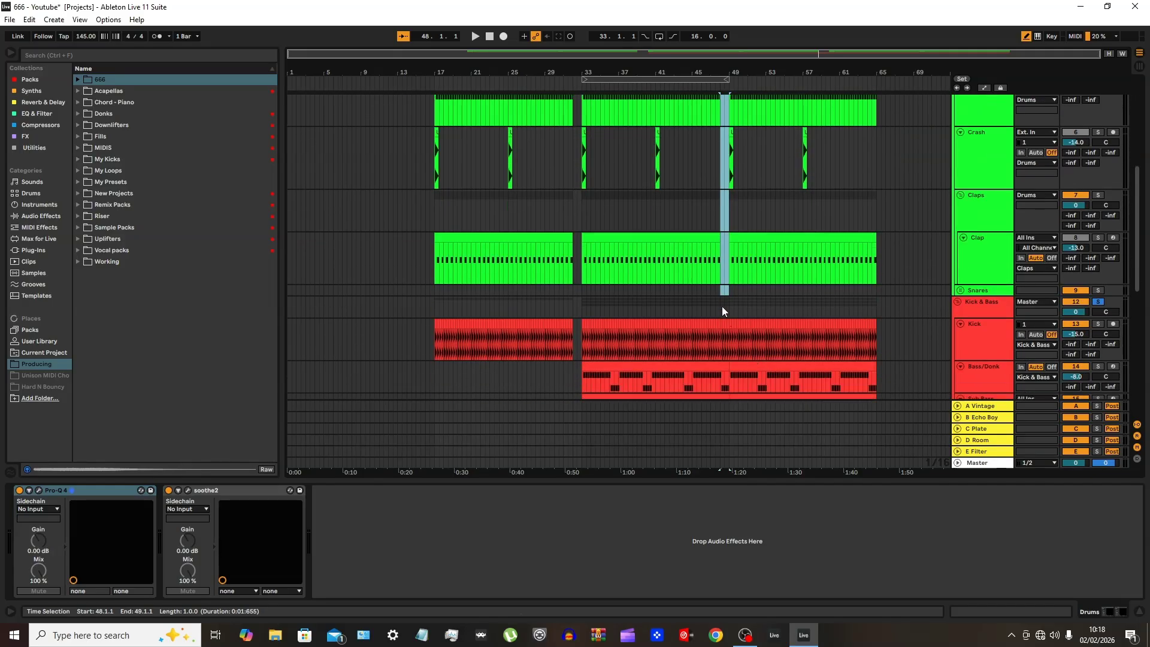
left_click(722, 308, "shift")
key("Delete")
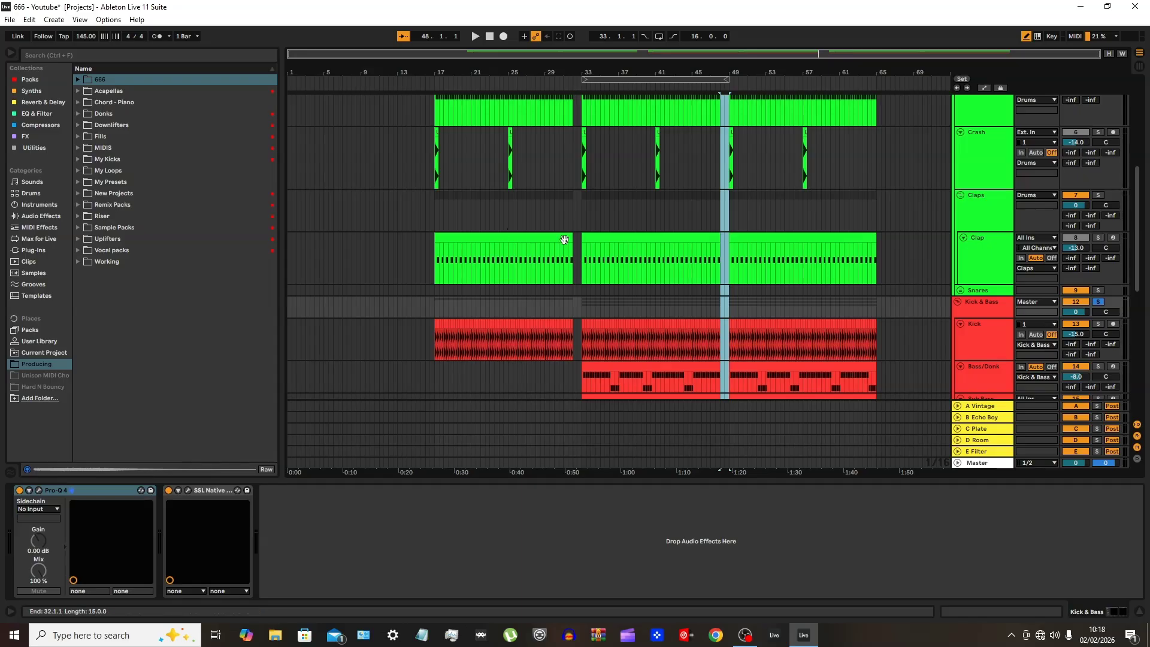
Play the arrangement from bar 31 and unsolo the Kick & Bass group to hear it with the drums
left_click(566, 378)
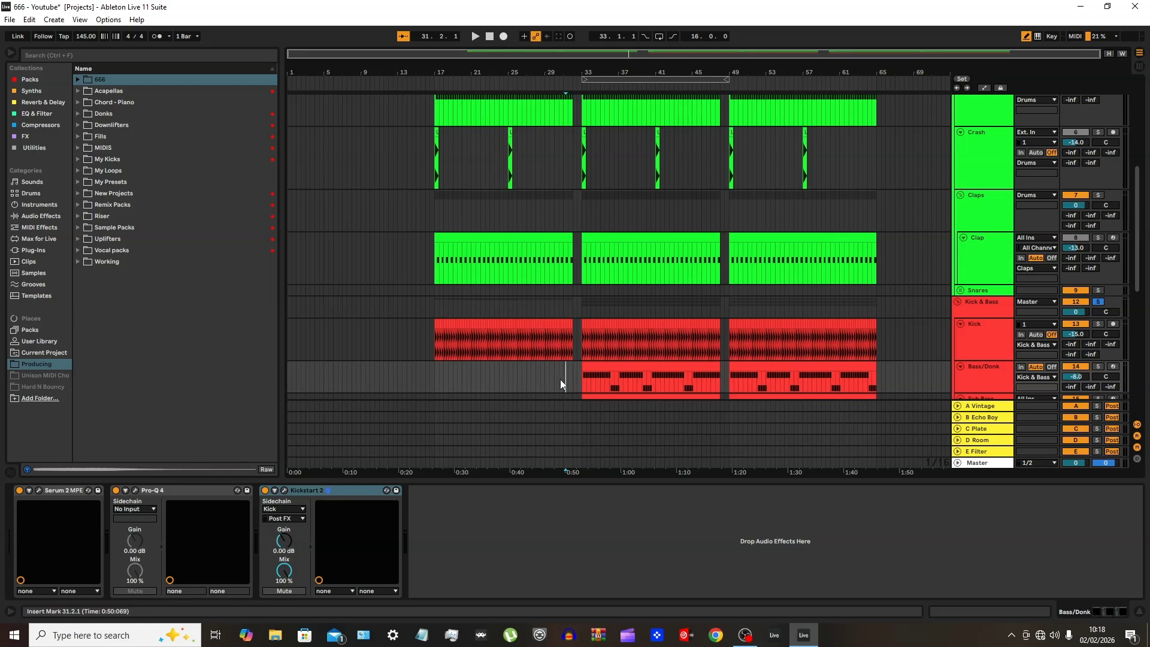
key("space")
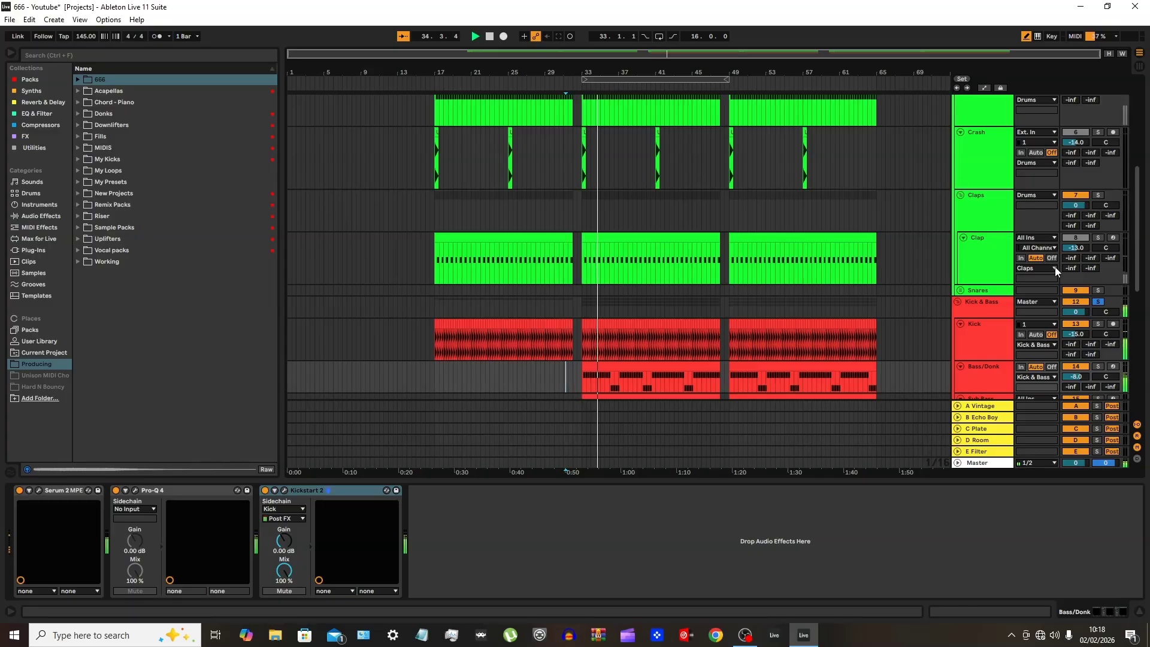
left_click(1100, 301)
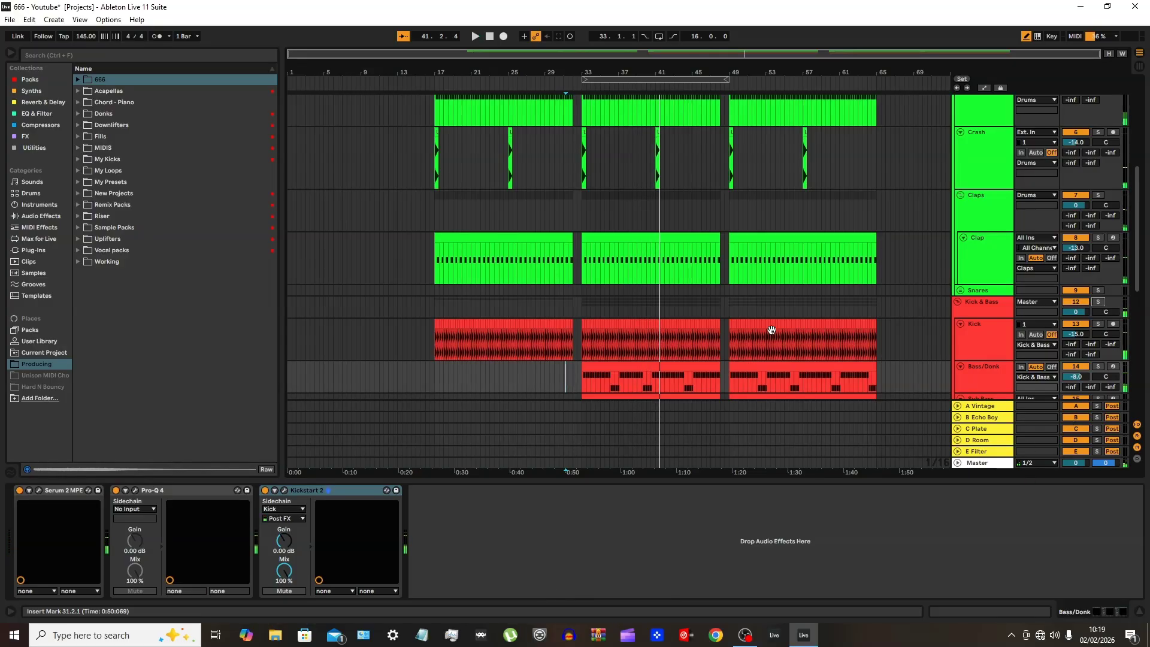
In the Bass/Donk clip at bar 33, raise the F2 notes in bars 7–8 to G2 and lower the four notes from 8.1.3 to F2
double_click(670, 363)
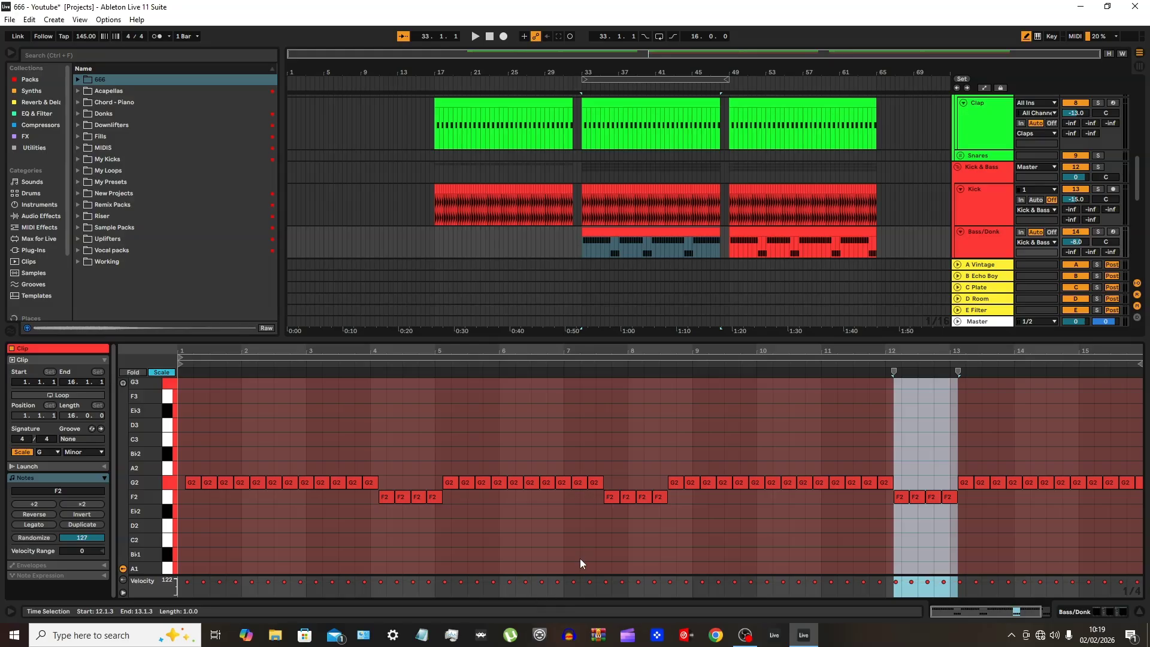
left_click_drag(588, 505, 659, 504)
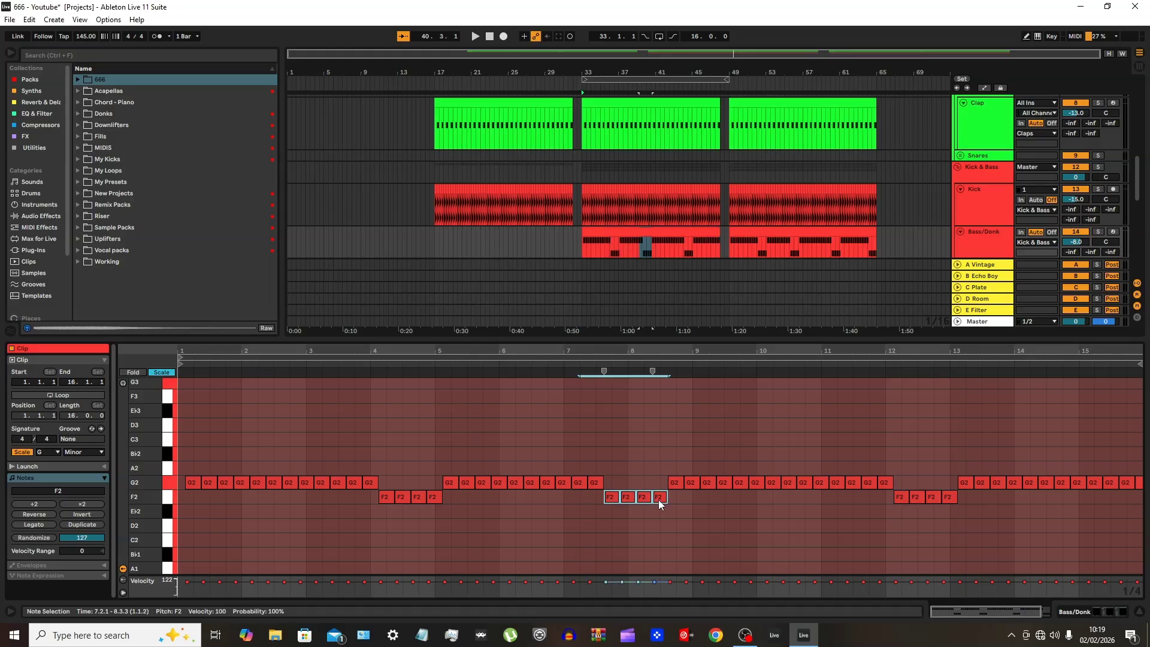
key("Up")
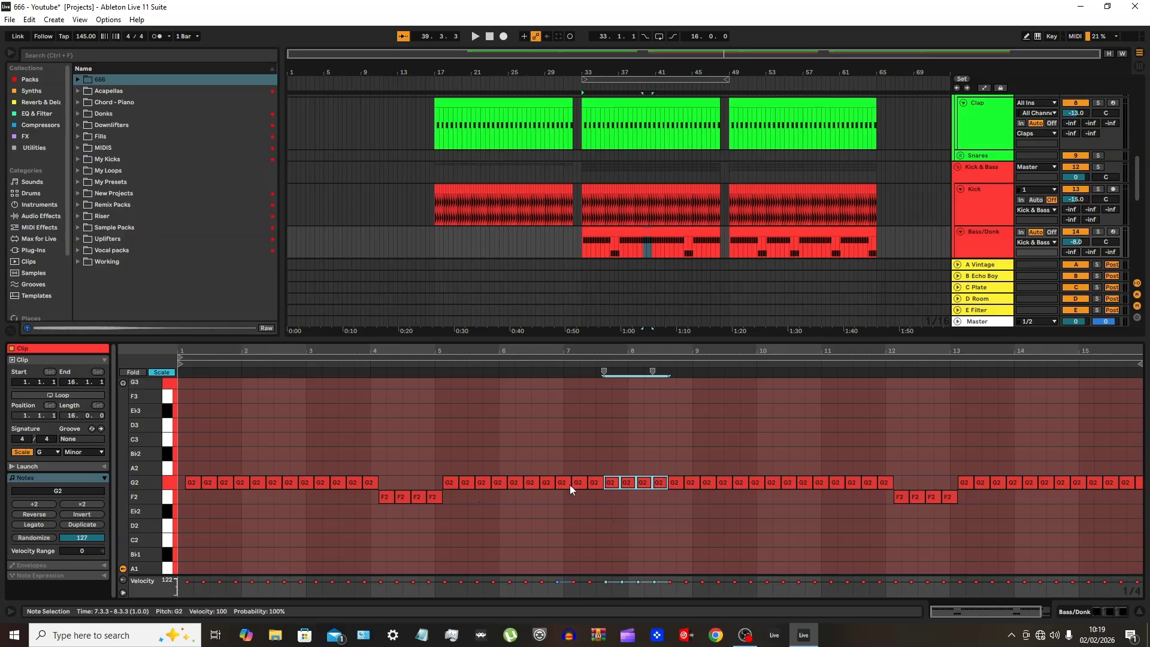
left_click_drag(639, 491, 690, 483)
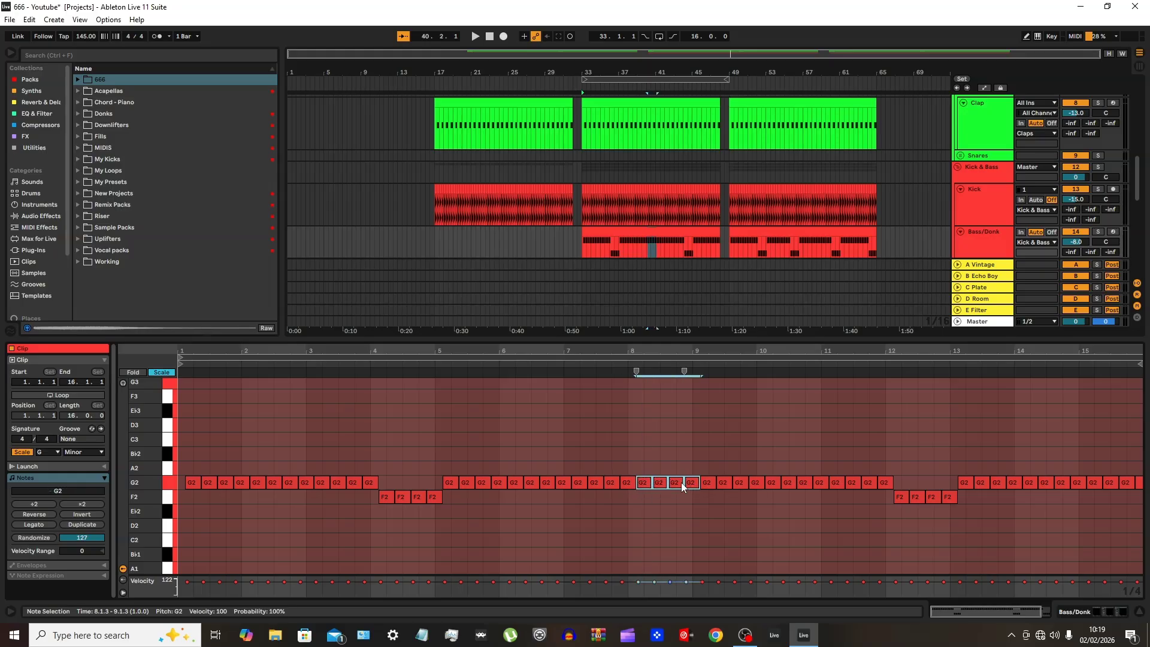
key("Down")
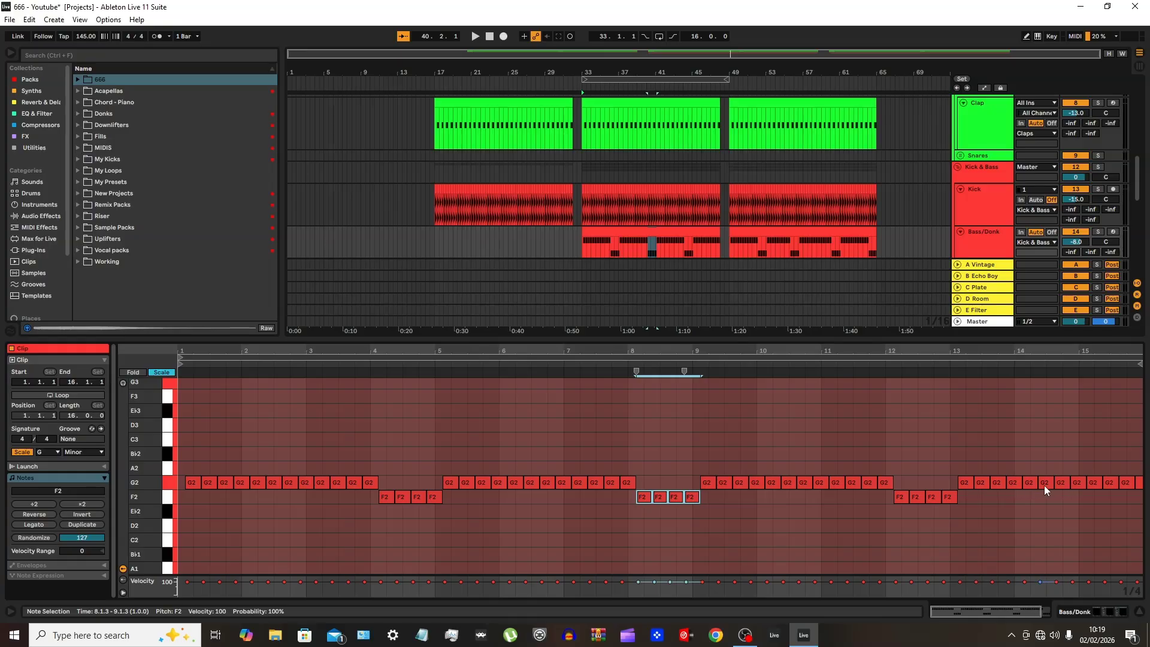
Lower the last four notes of the Bass/Donk clip, from 15.1.3 to 16.1.3, to F2 and close the clip editor
left_click_drag(1101, 498, 1142, 478)
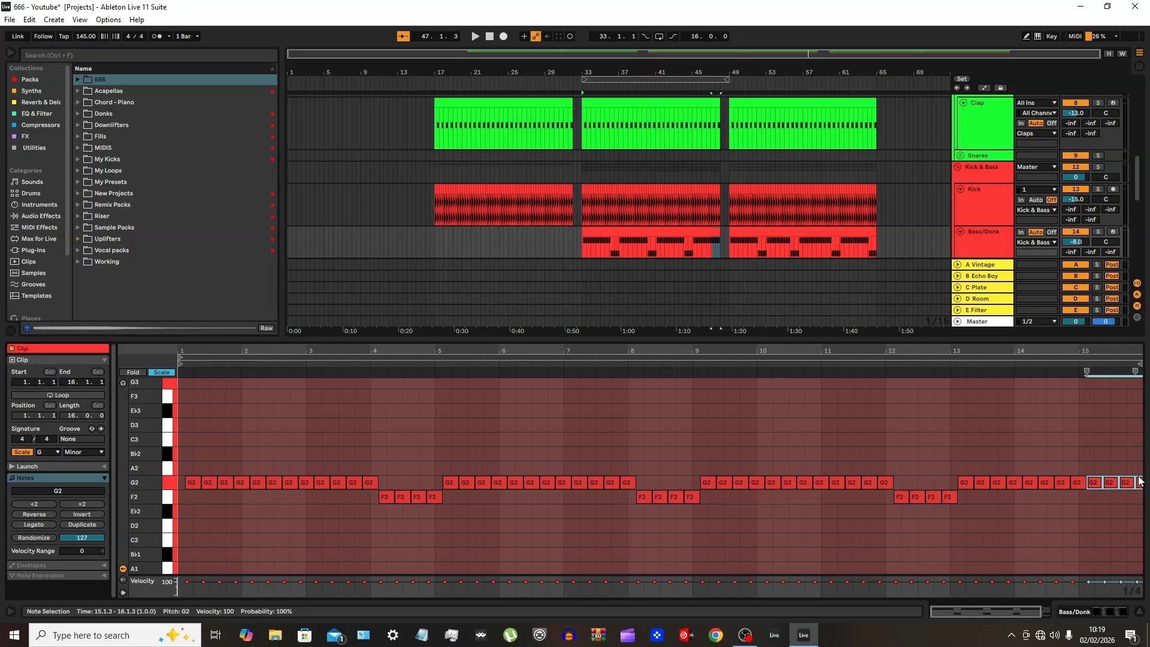
key("Down")
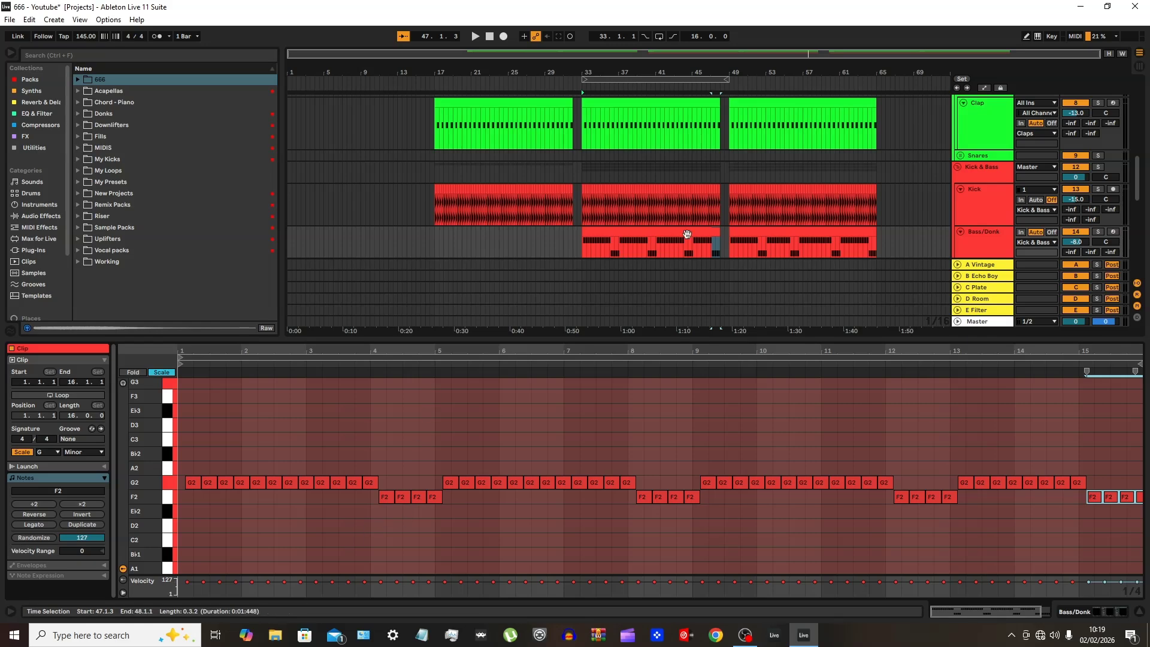
double_click(714, 340)
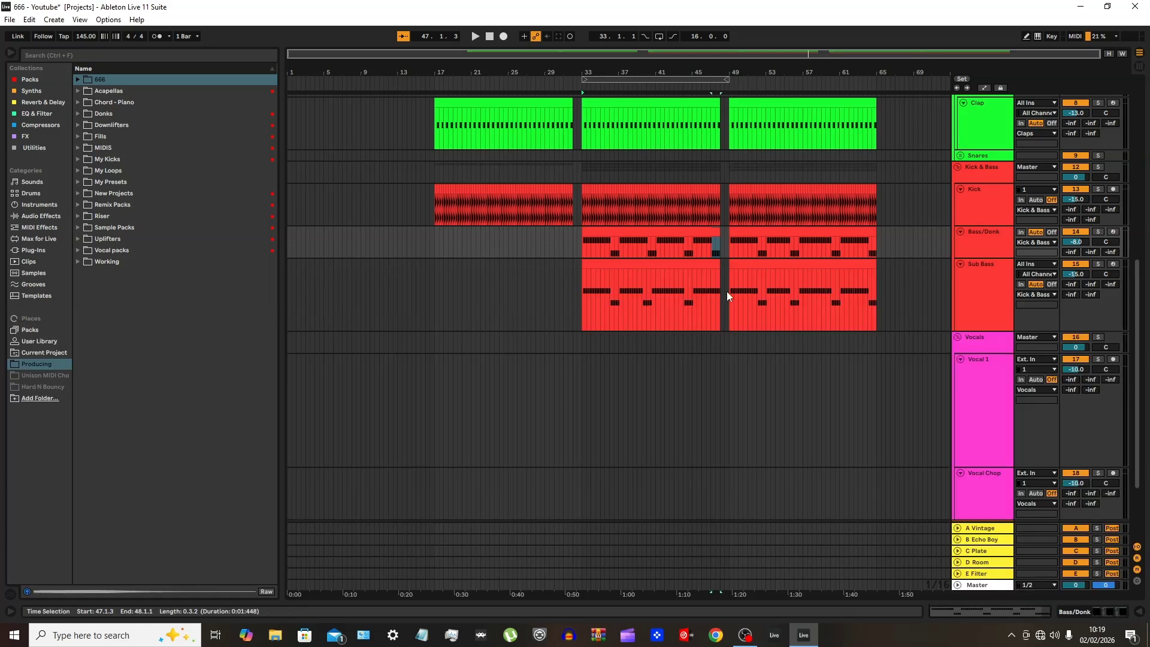
Copy the edited Bass/Donk clip onto the Sub Bass track at bar 33 and repeat it there from bar 49 to bar 65
left_click(690, 248)
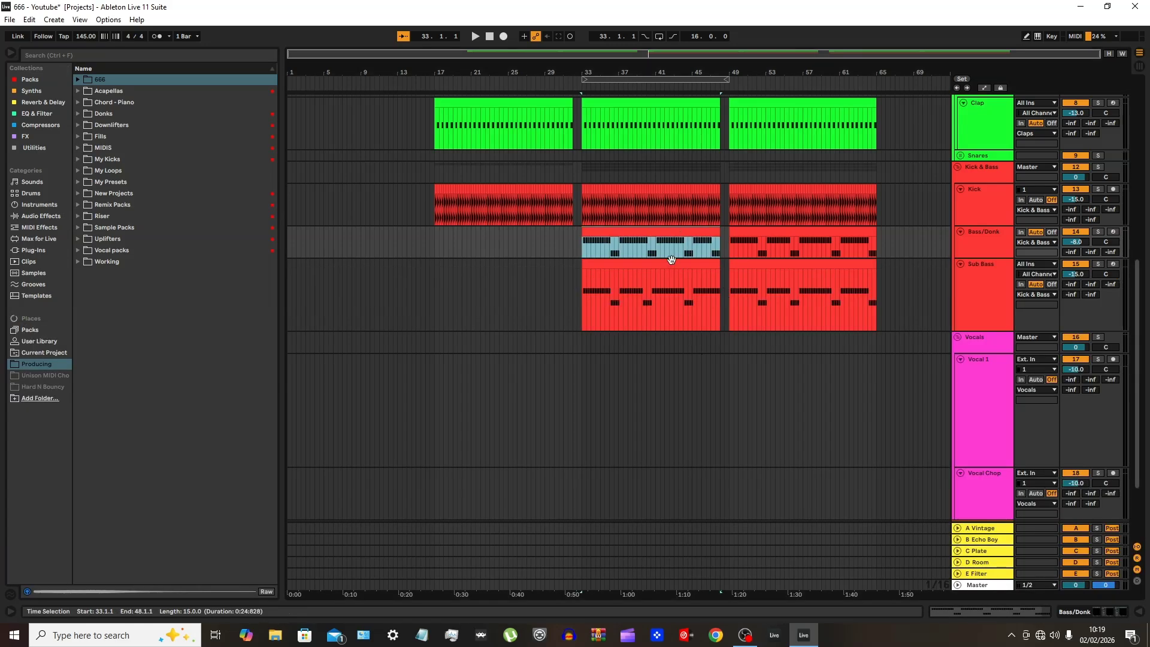
left_click(655, 264)
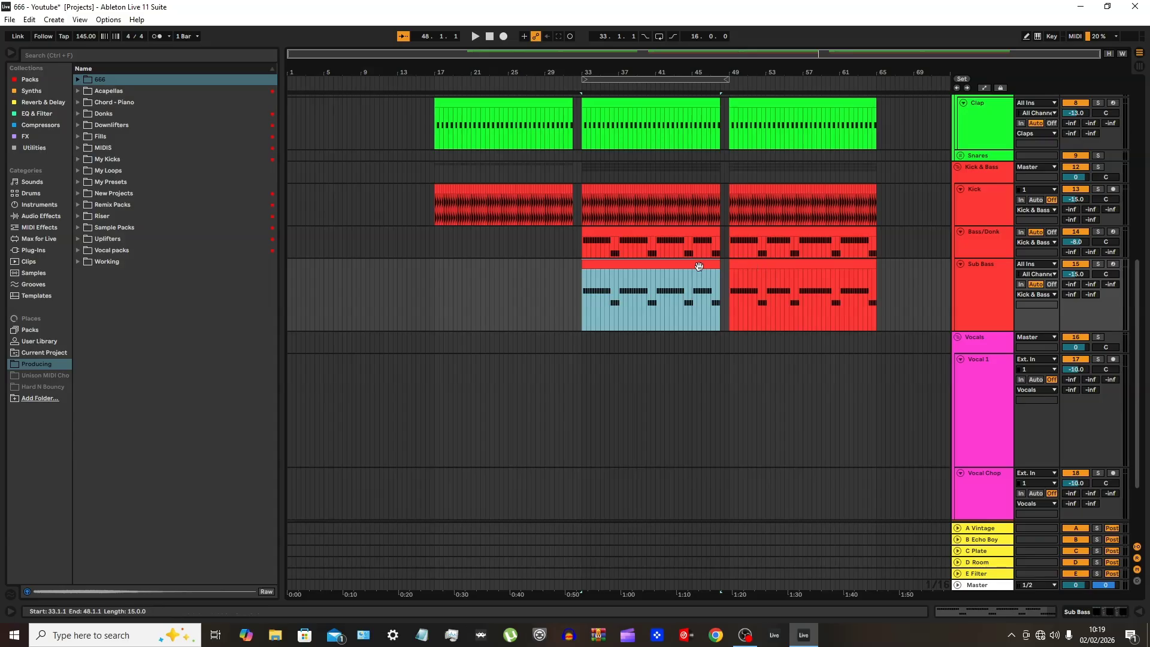
left_click_drag(699, 266, 877, 267)
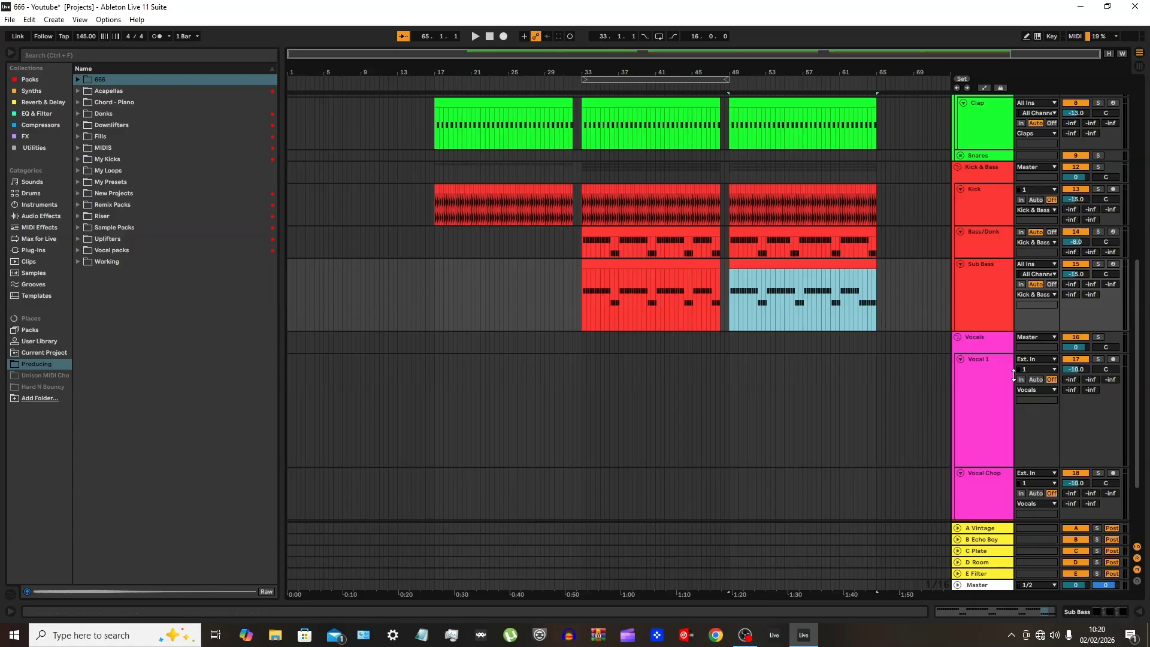
Show the Bass/Donk and Sub Bass device chains, and collapse the Sub Bass track and the Kick & Bass group
left_click(986, 251)
double_click(977, 248)
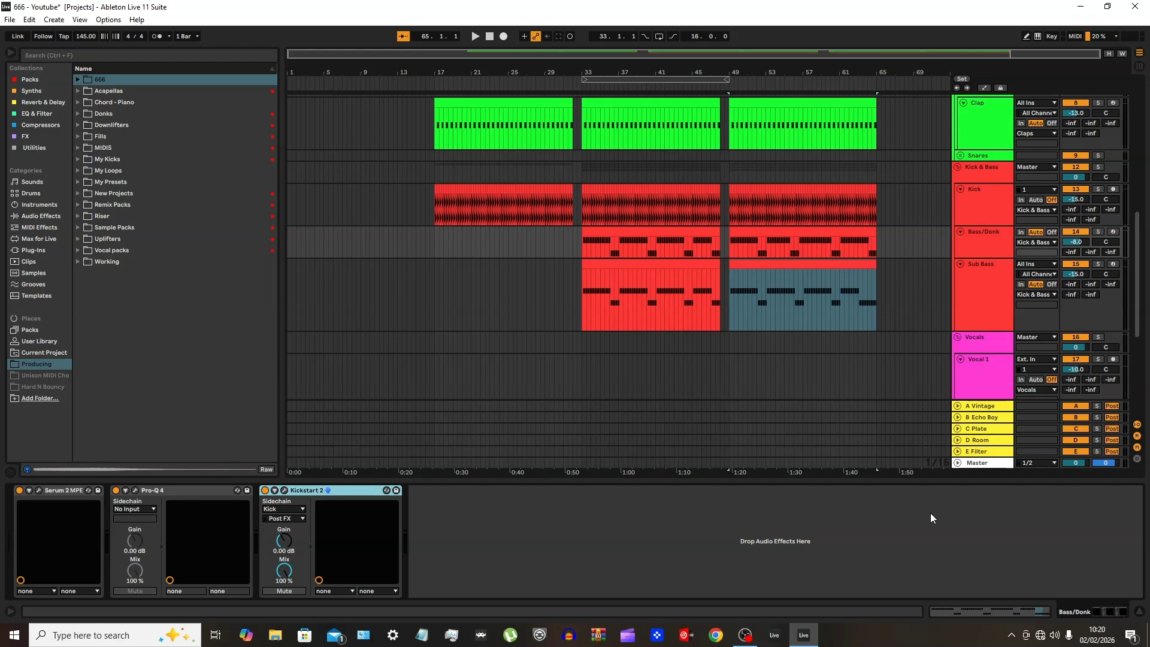
left_click(982, 305)
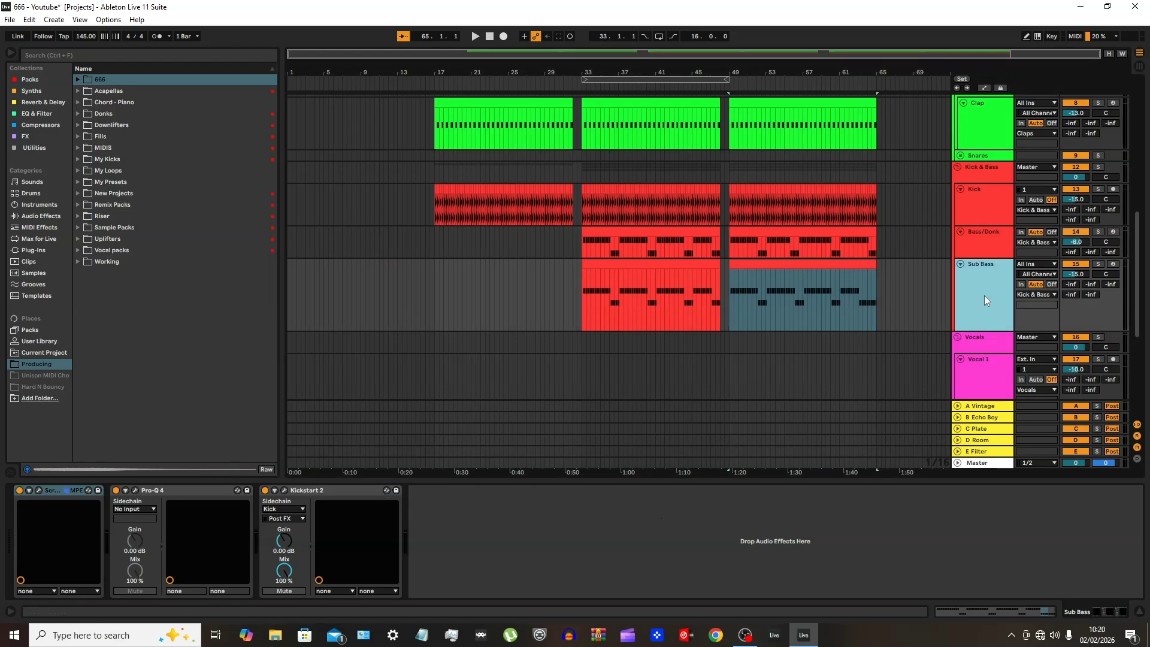
left_click(960, 264)
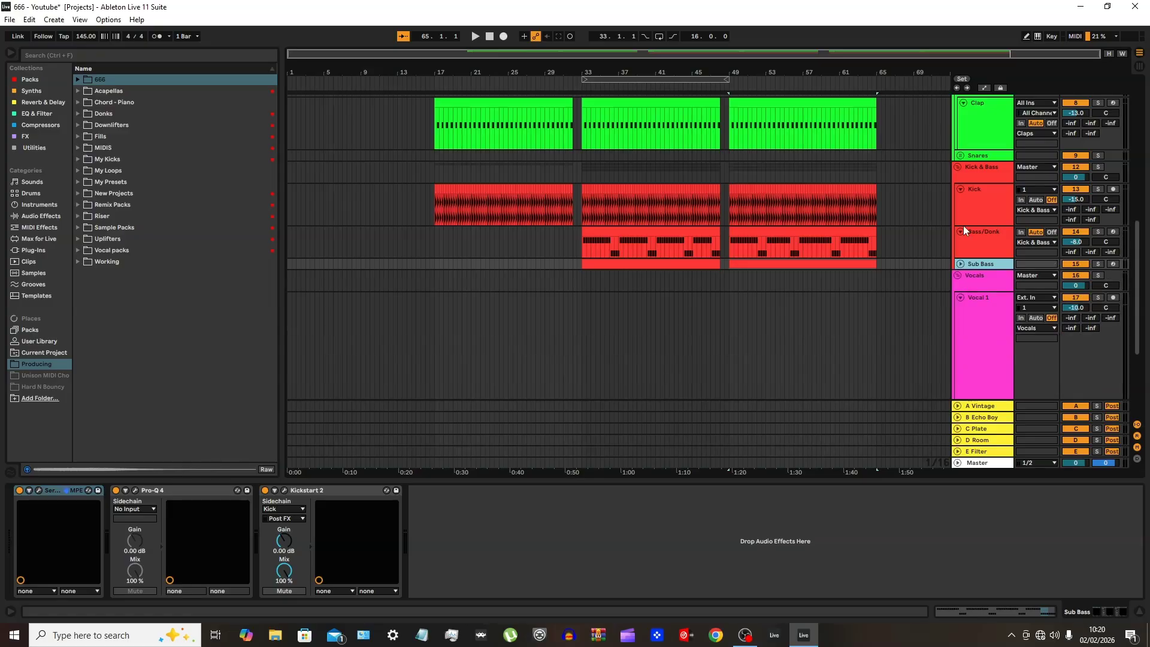
left_click(961, 166)
scroll(950, 216, "up", 2)
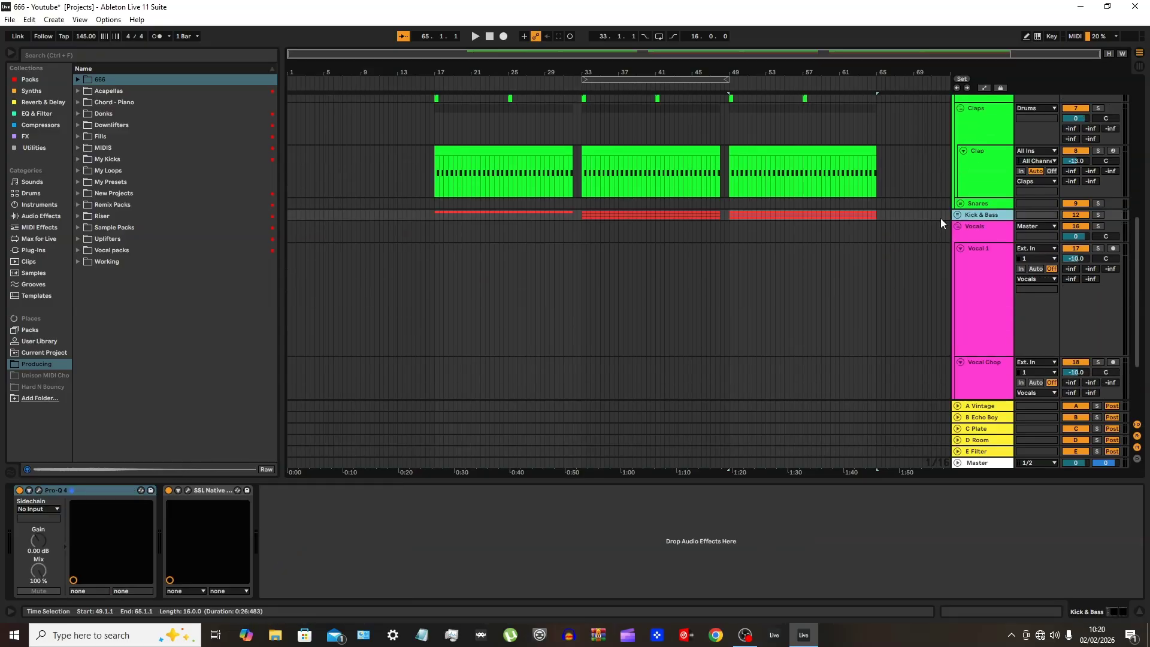